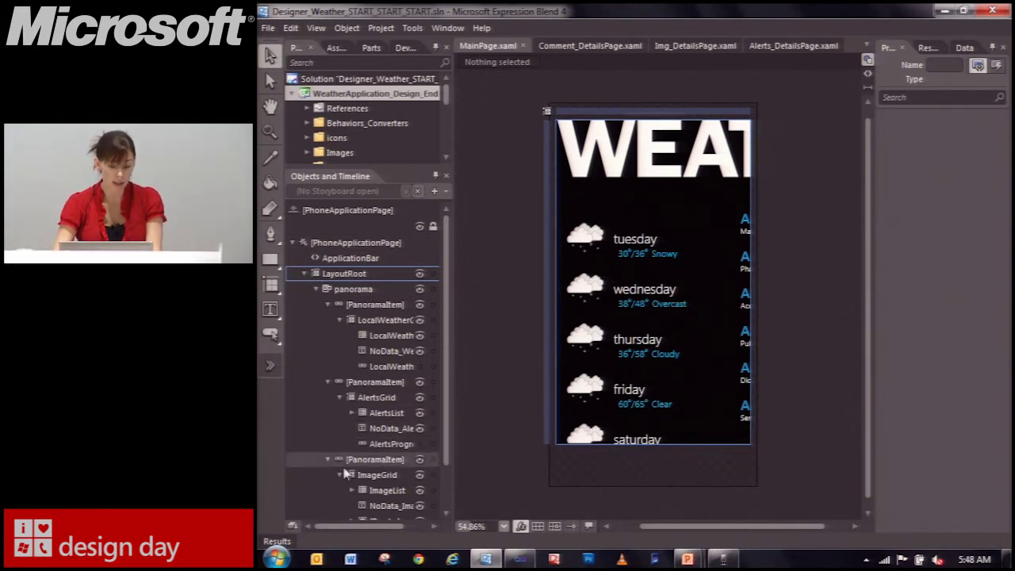
Step: Apply the LocalWeatherItemTemplate resource as the item template of the LocalWeatherList list box
{"action": "left_click", "coordinate": [382, 321]}
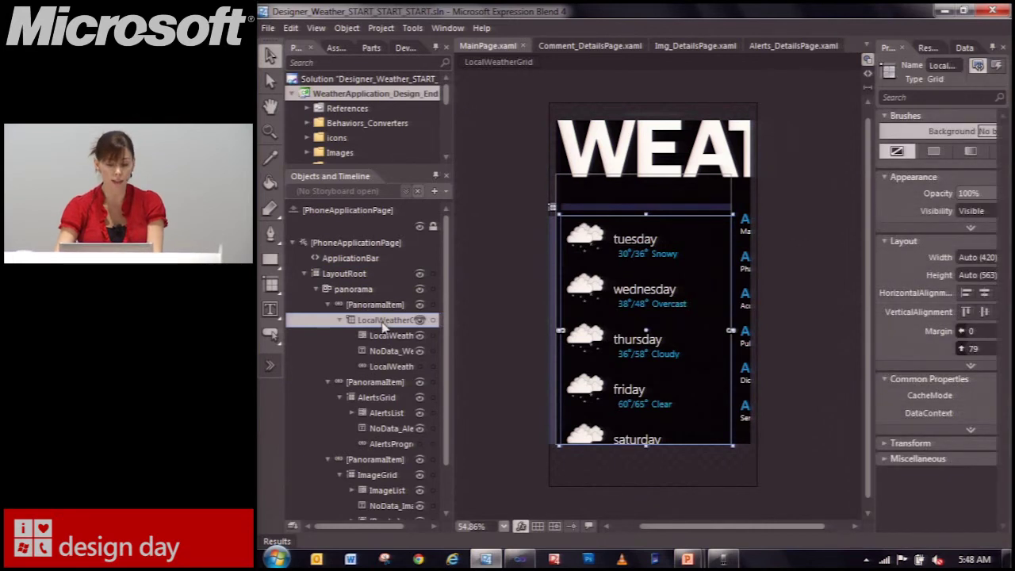
{"action": "left_click", "coordinate": [388, 405]}
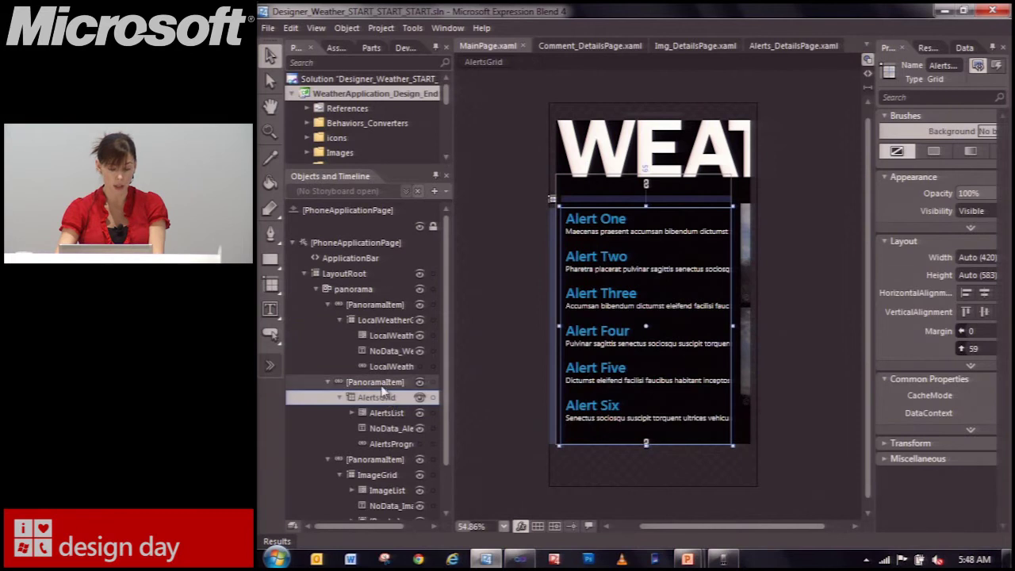
{"action": "left_click", "coordinate": [385, 320]}
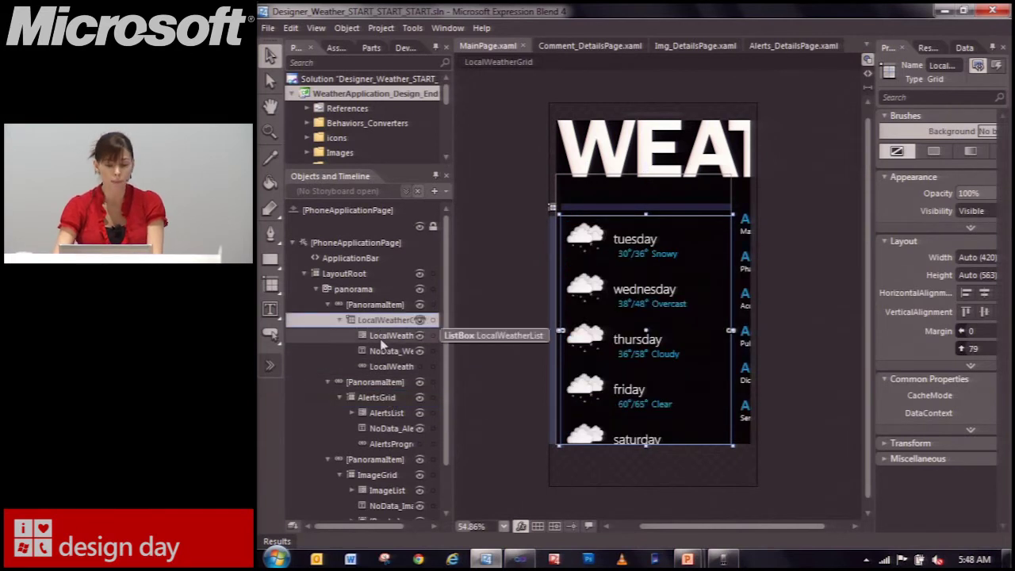
{"action": "left_click", "coordinate": [381, 337]}
{"action": "right_click", "coordinate": [382, 337]}
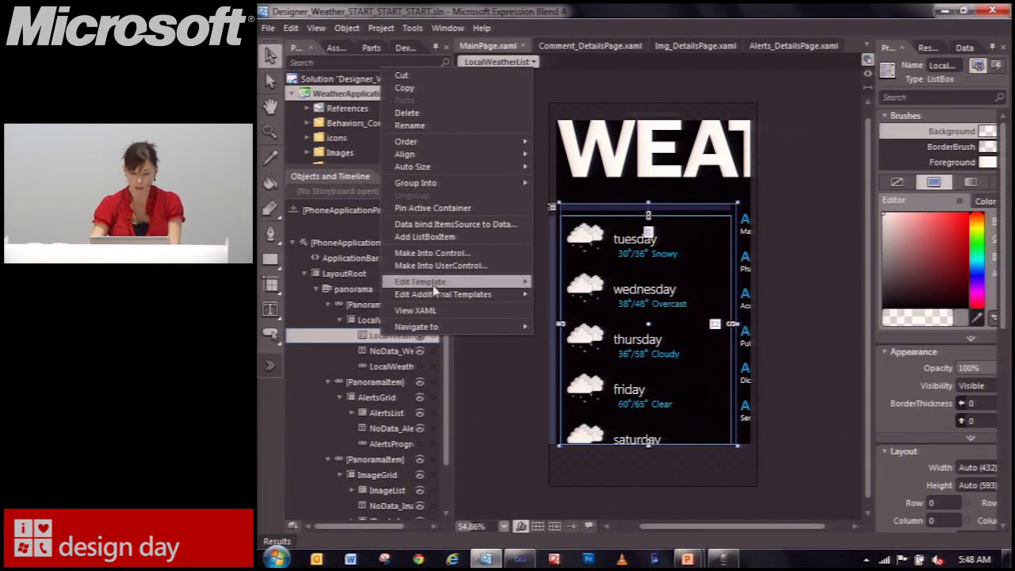
{"action": "mouse_move", "coordinate": [457, 297]}
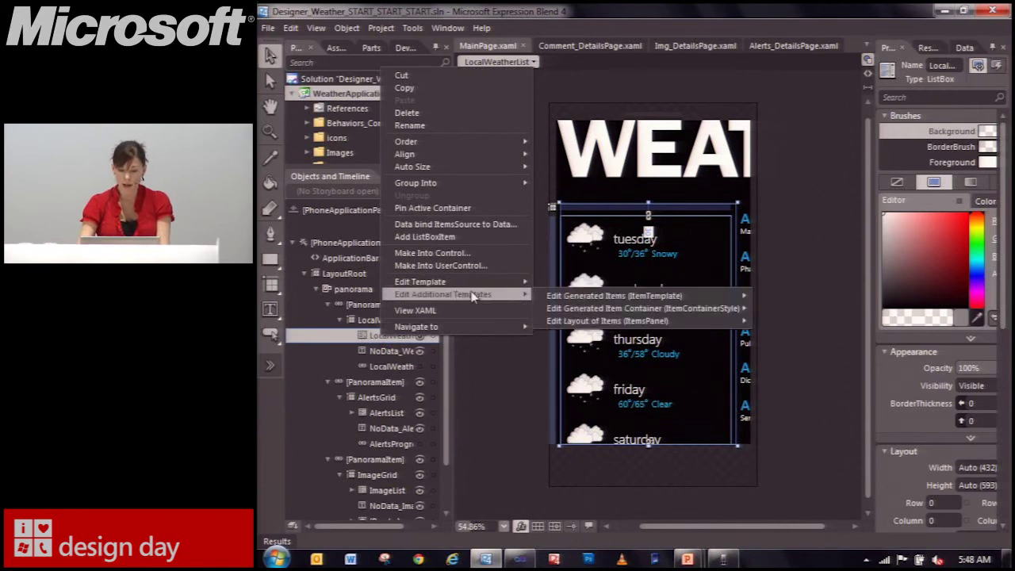
{"action": "mouse_move", "coordinate": [613, 298]}
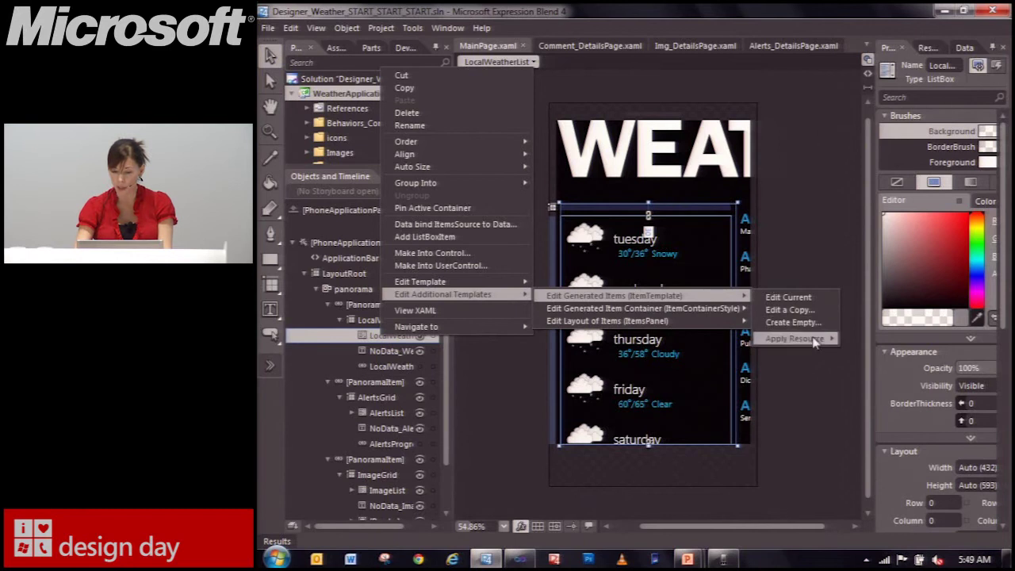
{"action": "mouse_move", "coordinate": [815, 341]}
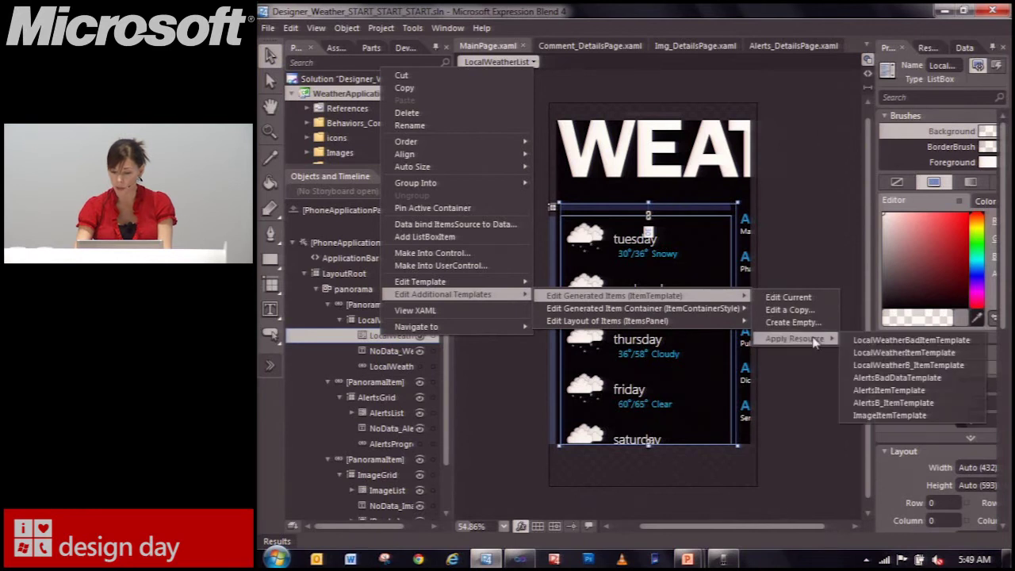
{"action": "left_click", "coordinate": [870, 352]}
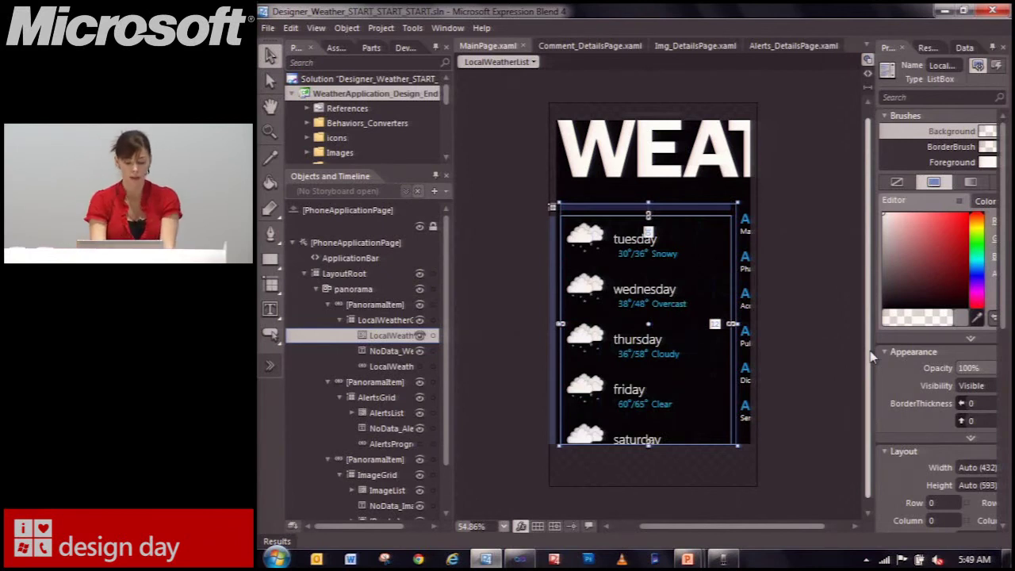
{"action": "key", "text": "ctrl+y"}
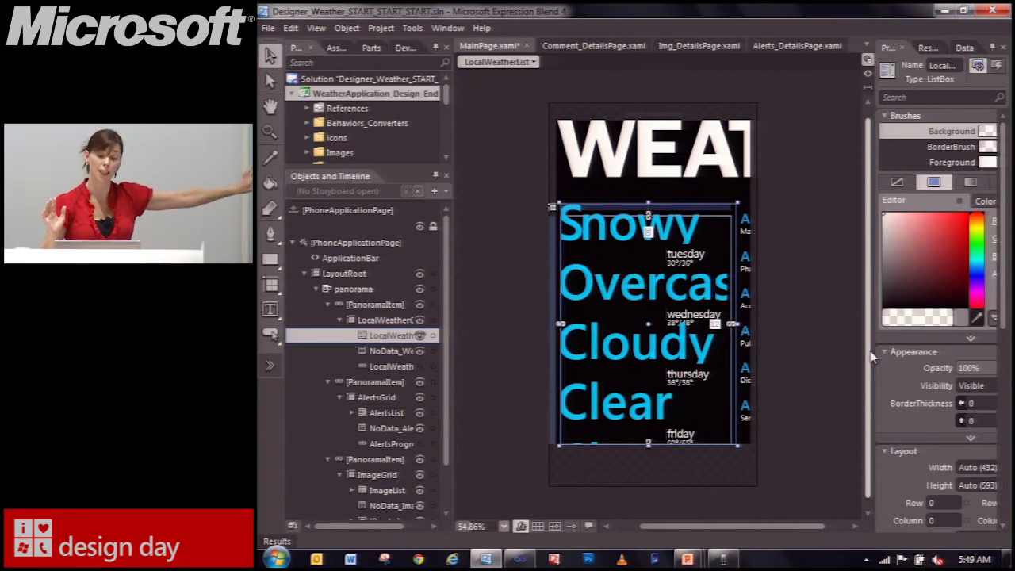
Step: Apply the AlertsItemTemplate resource as the item template of the AlertsList list box
{"action": "left_click", "coordinate": [388, 413]}
{"action": "right_click", "coordinate": [389, 415]}
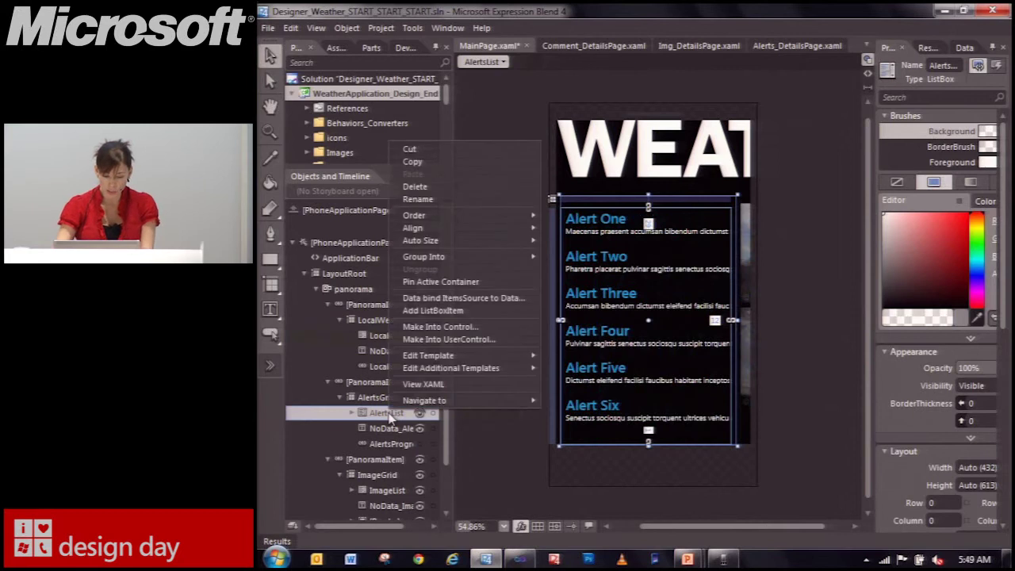
{"action": "mouse_move", "coordinate": [476, 370]}
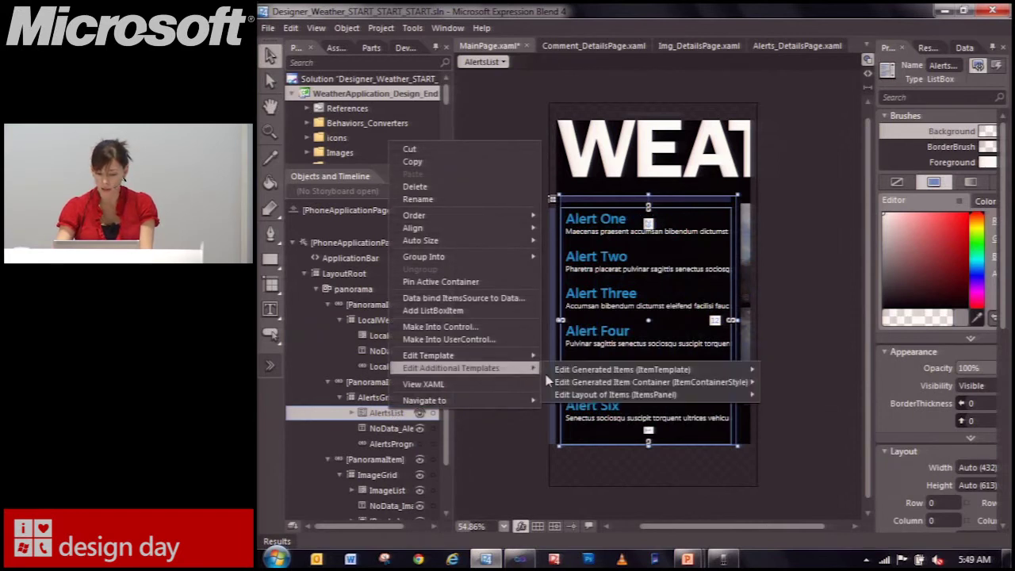
{"action": "mouse_move", "coordinate": [688, 370]}
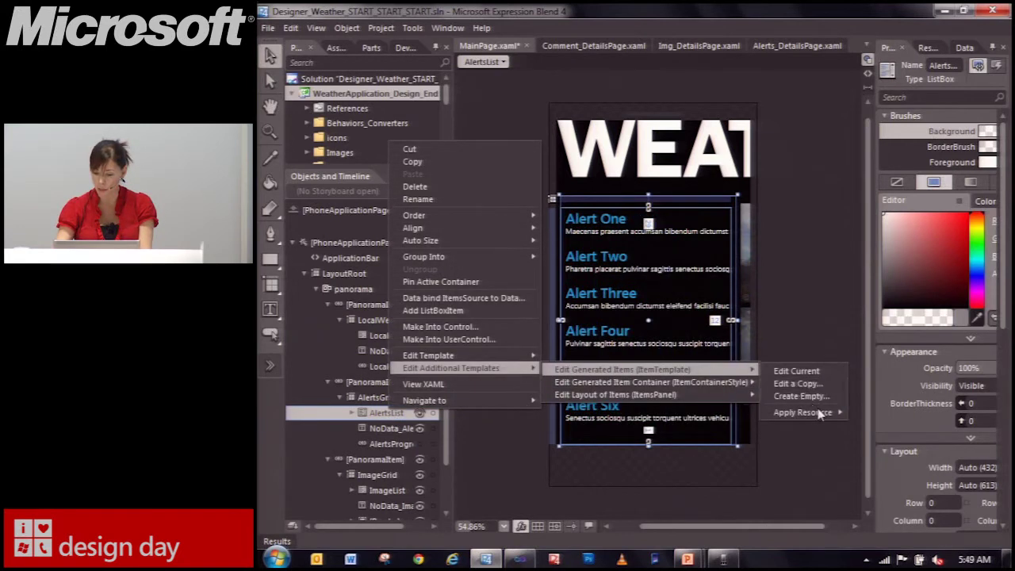
{"action": "mouse_move", "coordinate": [823, 416]}
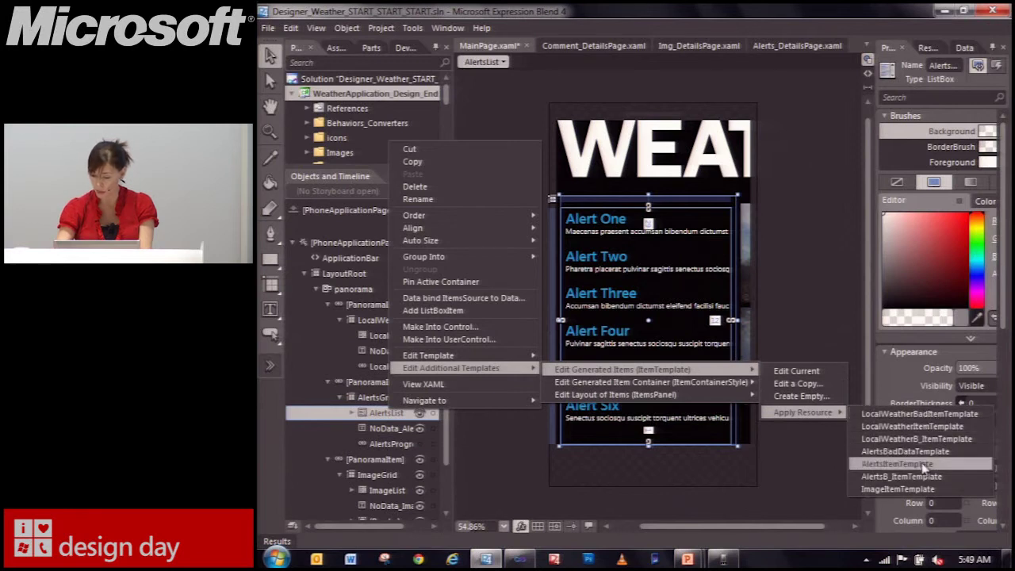
{"action": "left_click", "coordinate": [896, 464]}
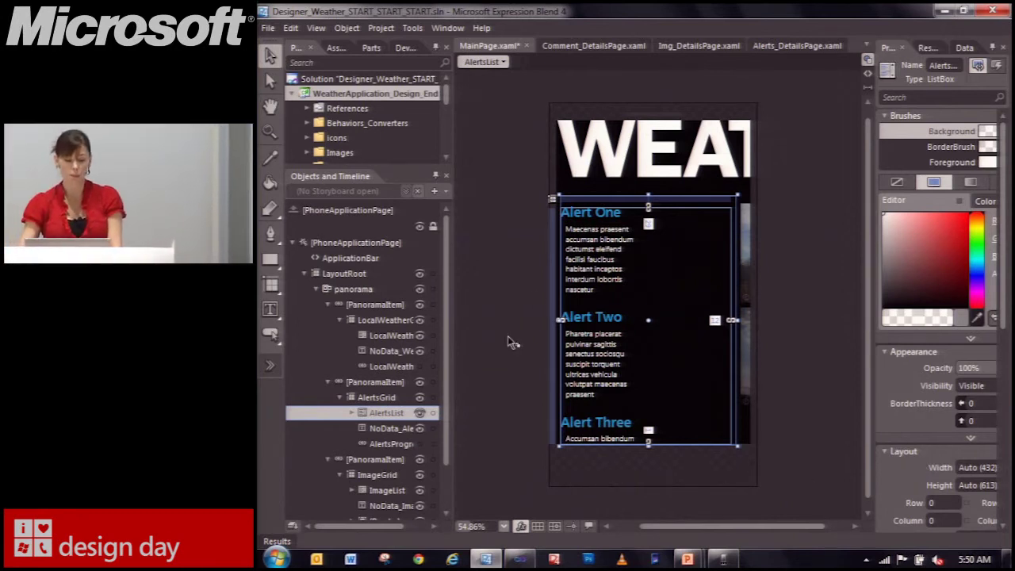
Step: Apply the ItemsPanelTemplate resource to the items layout of the AlertsList list box
{"action": "right_click", "coordinate": [400, 415]}
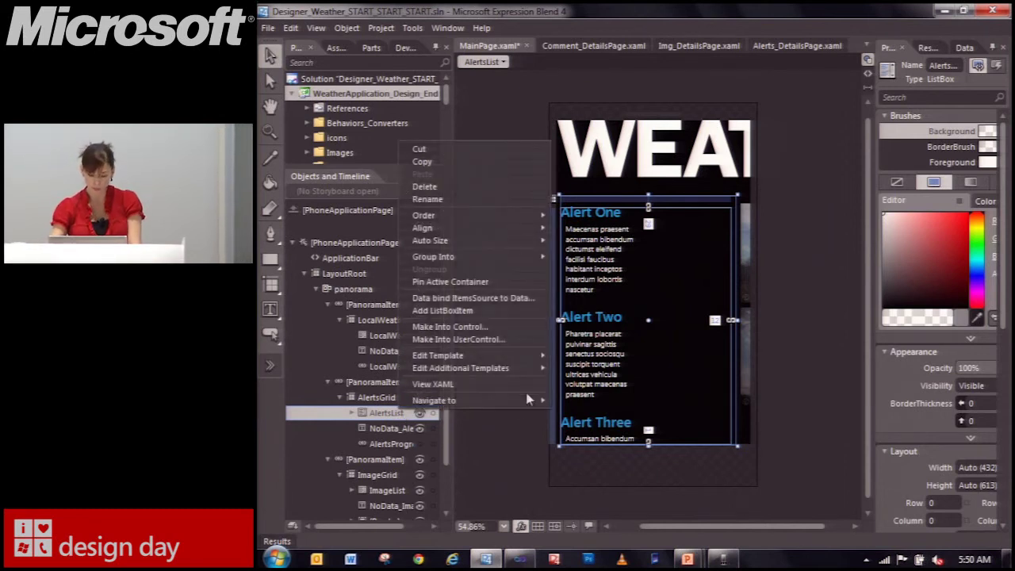
{"action": "mouse_move", "coordinate": [512, 370]}
{"action": "mouse_move", "coordinate": [641, 397]}
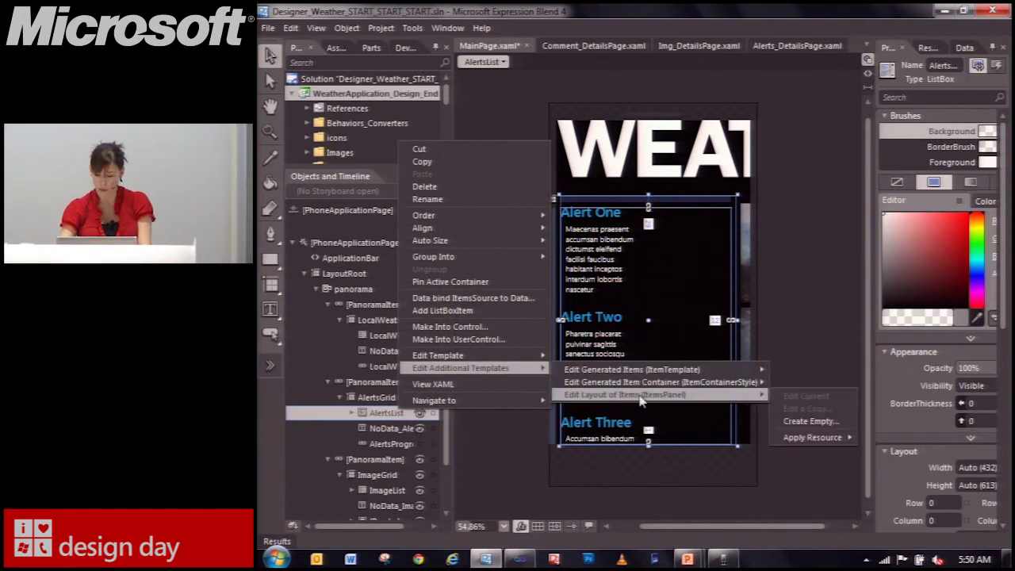
{"action": "mouse_move", "coordinate": [835, 451]}
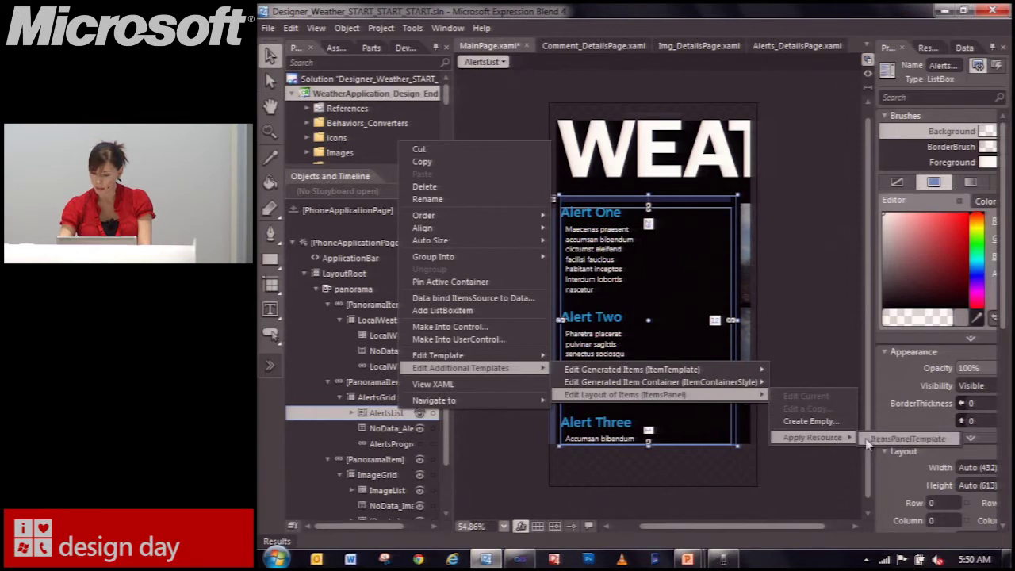
{"action": "left_click", "coordinate": [874, 441]}
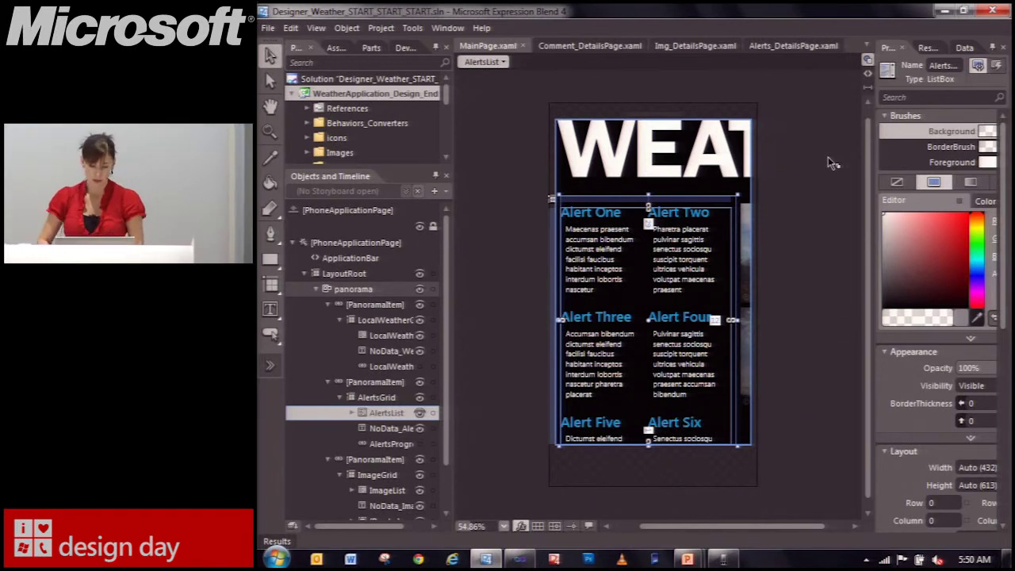
Step: Run the project in the phone emulator and look through the daily forecast list
{"action": "key", "text": "F5"}
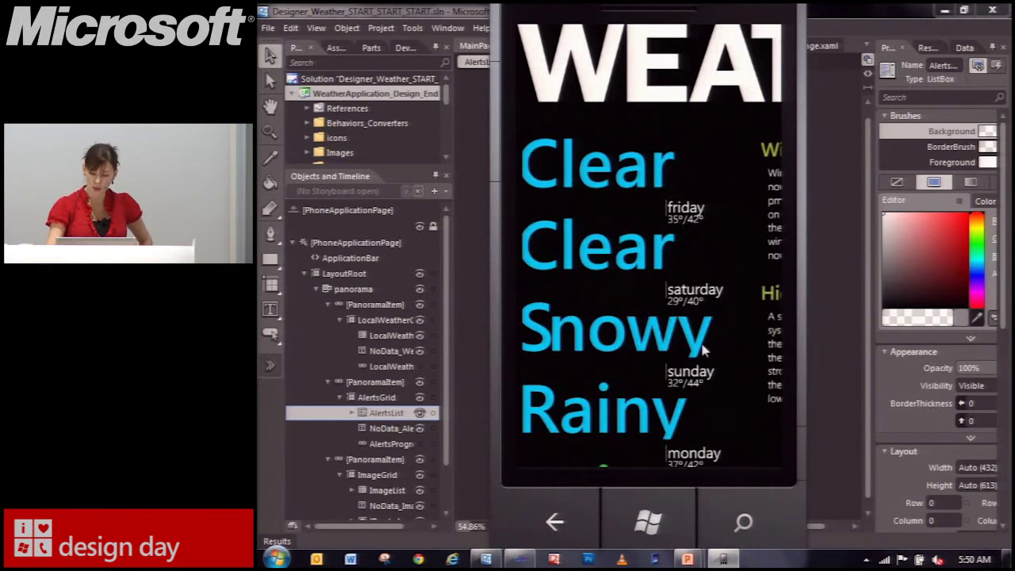
{"action": "left_click_drag", "start_coordinate": [684, 430], "coordinate": [691, 324]}
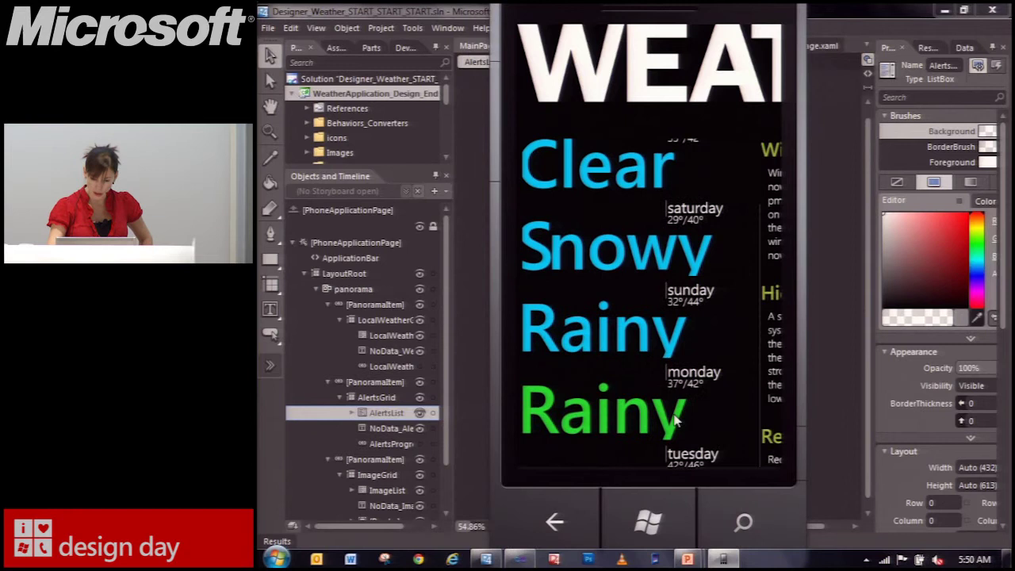
{"action": "left_click_drag", "start_coordinate": [629, 406], "coordinate": [633, 366]}
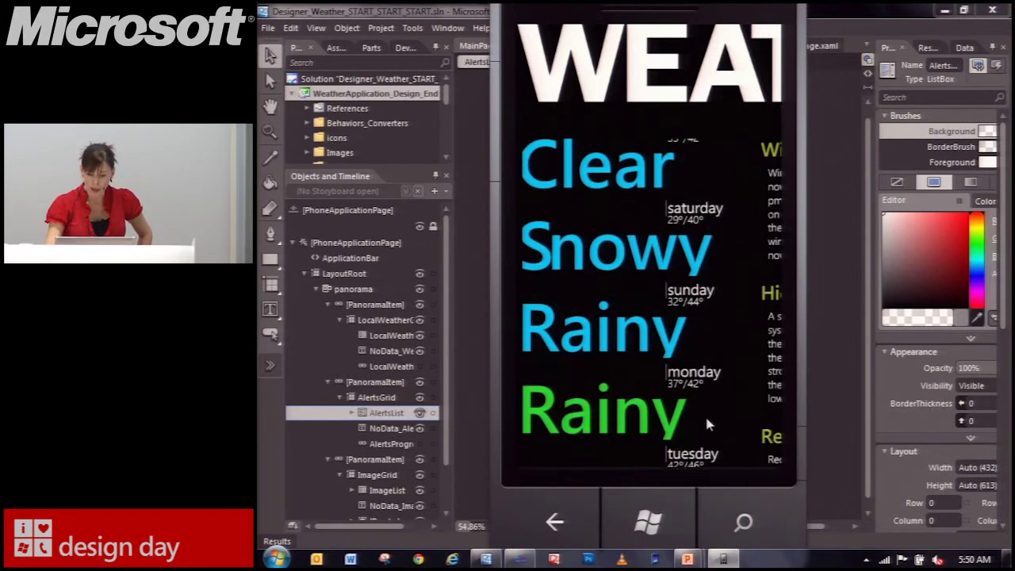
{"action": "left_click_drag", "start_coordinate": [660, 353], "coordinate": [642, 359]}
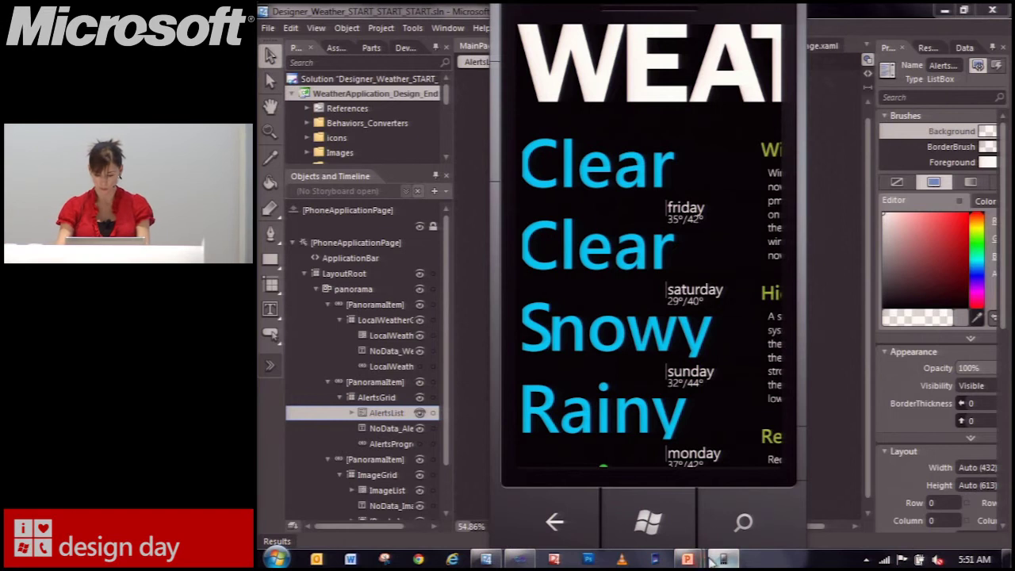
{"action": "mouse_move", "coordinate": [687, 559]}
{"action": "left_click", "coordinate": [668, 496]}
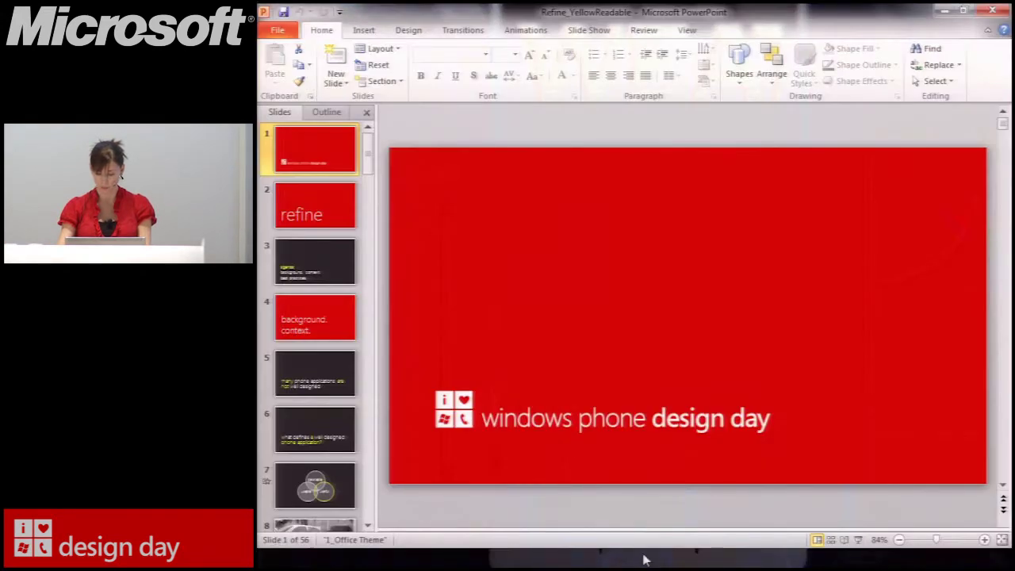
{"action": "key", "text": "alt+Tab"}
{"action": "key", "text": "alt+Tab"}
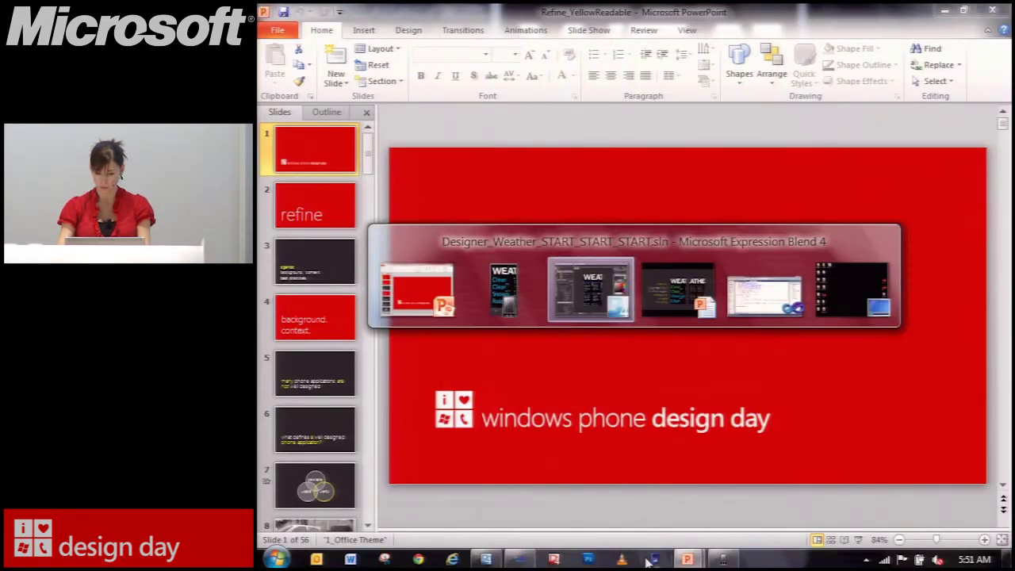
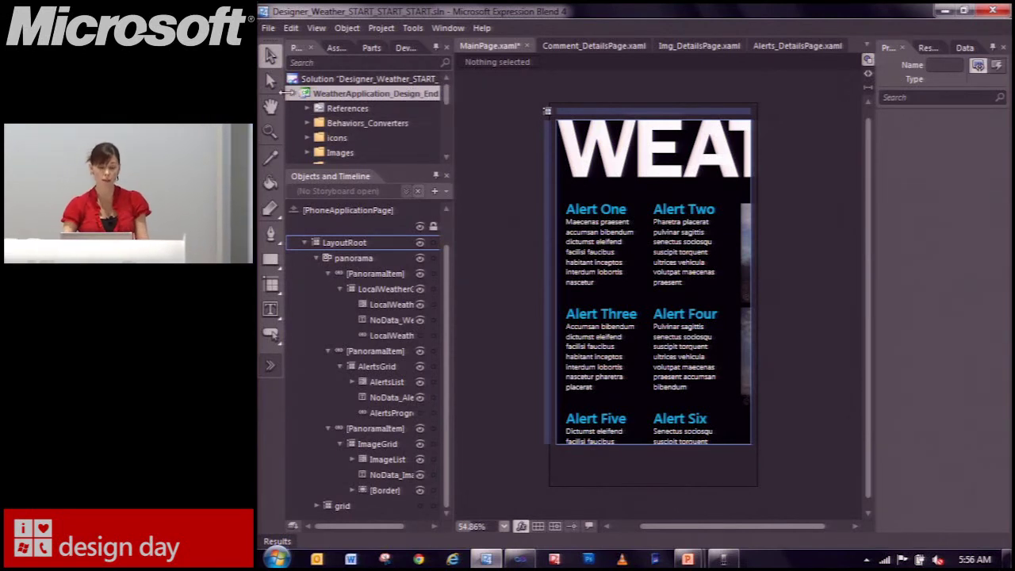
Step: Examine the full names of the DLLs in the project's References folder, then collapse the folder
{"action": "double_click", "coordinate": [349, 107]}
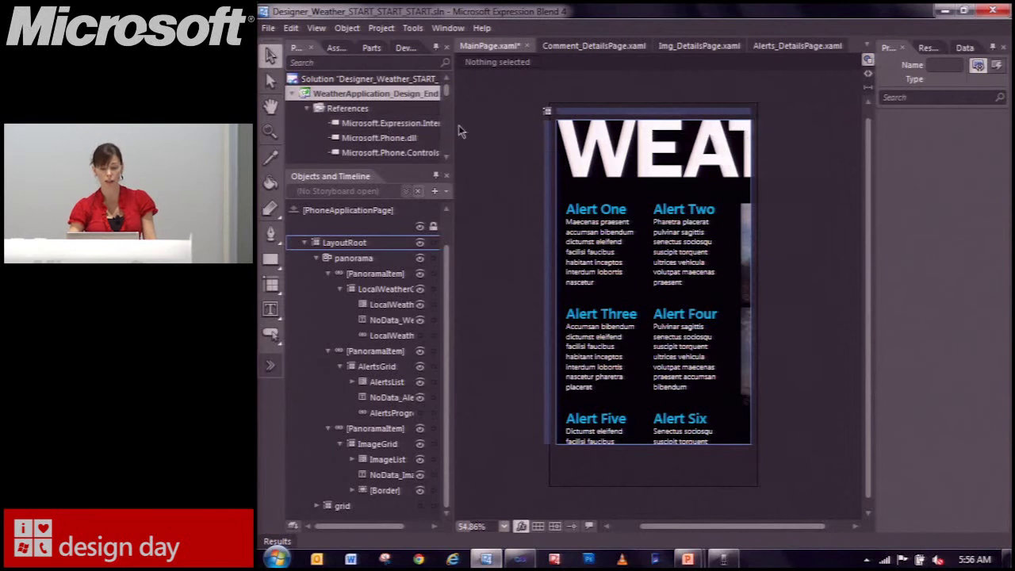
{"action": "left_click_drag", "start_coordinate": [453, 139], "coordinate": [524, 141]}
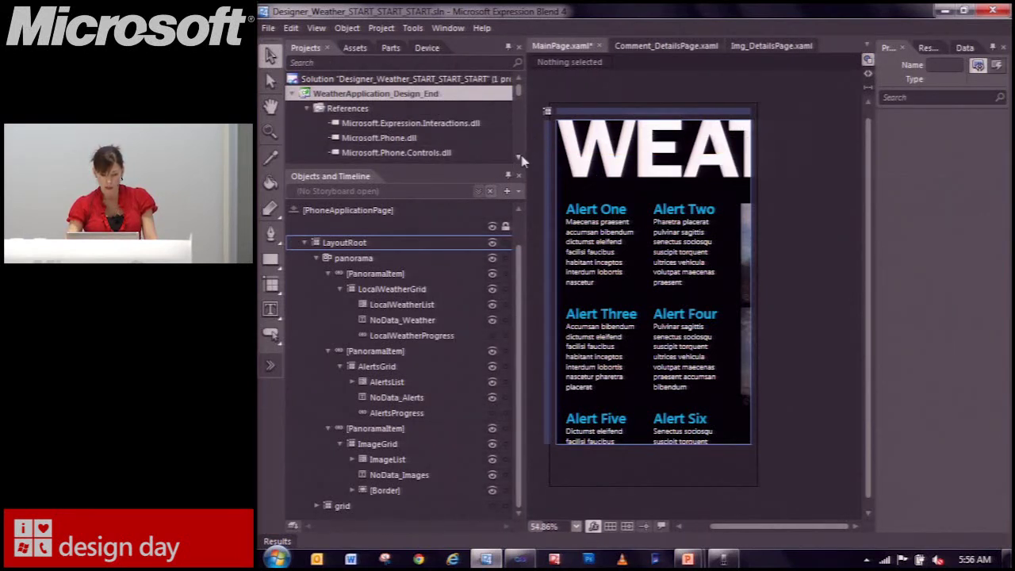
{"action": "left_click", "coordinate": [520, 157]}
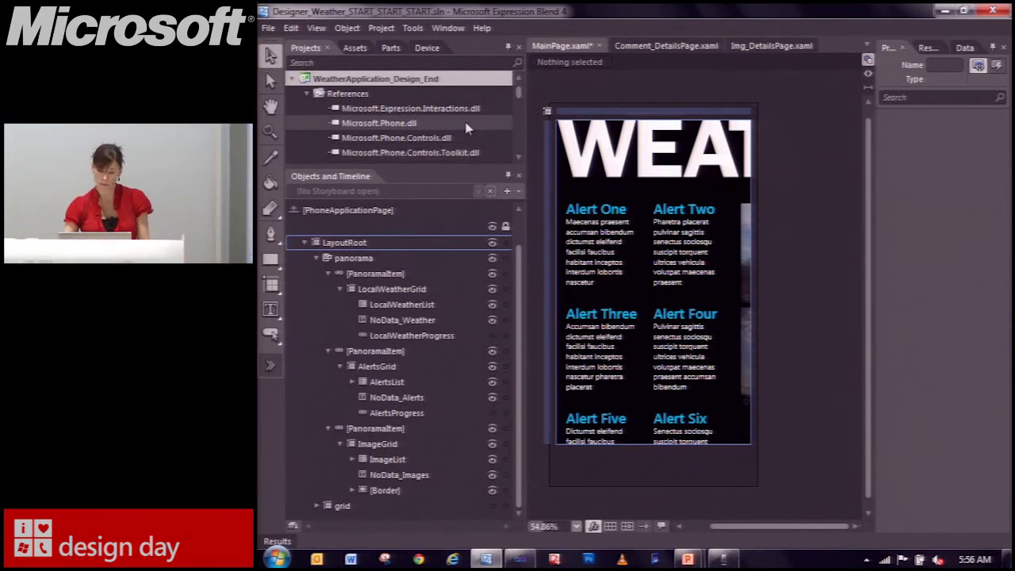
{"action": "left_click_drag", "start_coordinate": [526, 132], "coordinate": [428, 135]}
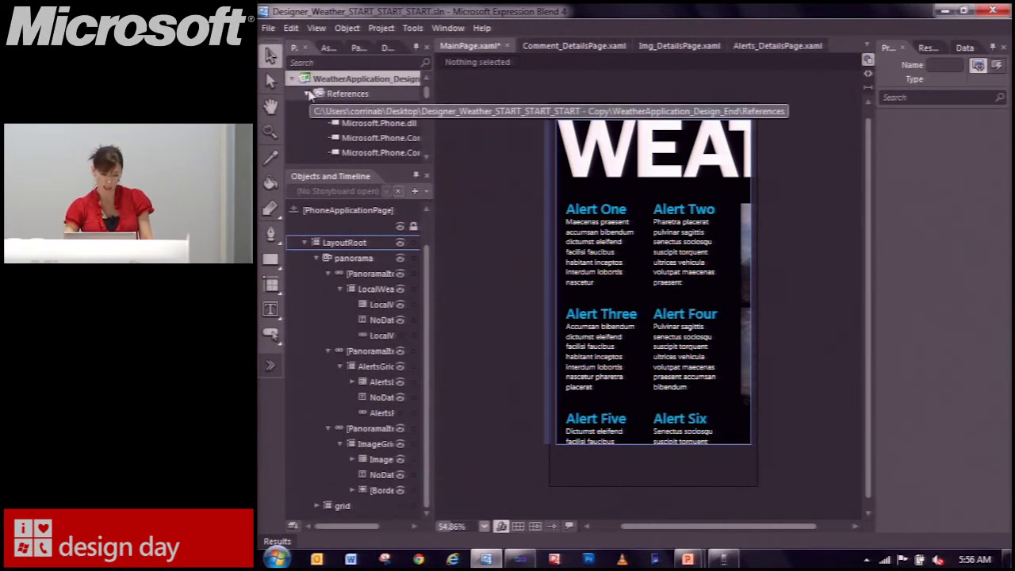
{"action": "left_click", "coordinate": [308, 94]}
Step: Open the App.xaml.cs code-behind file and go to the InitializePhoneApplication method where RootFrame is created
{"action": "scroll", "coordinate": [429, 147], "scroll_direction": "down", "scroll_amount": 2}
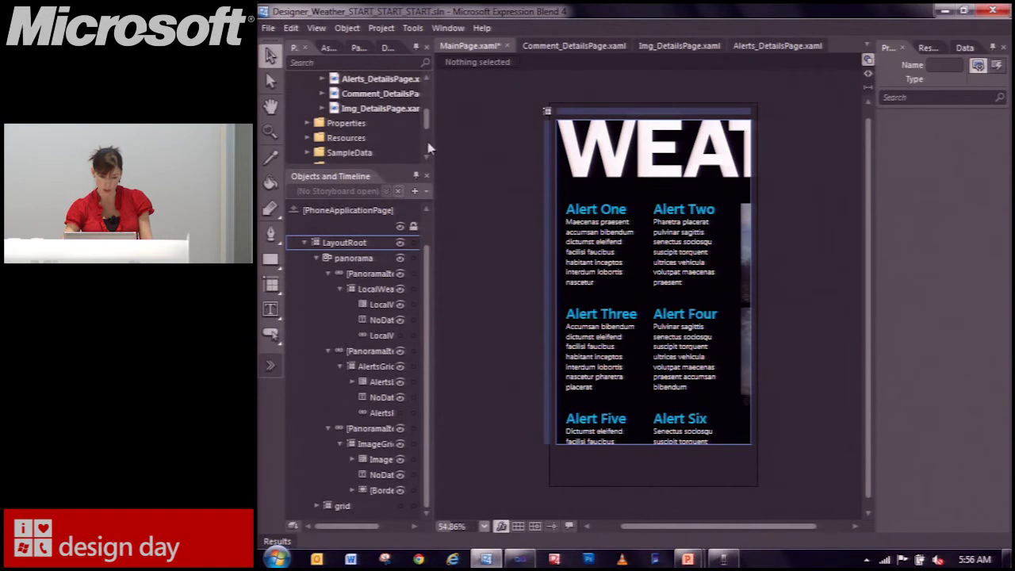
{"action": "scroll", "coordinate": [428, 152], "scroll_direction": "down", "scroll_amount": 2}
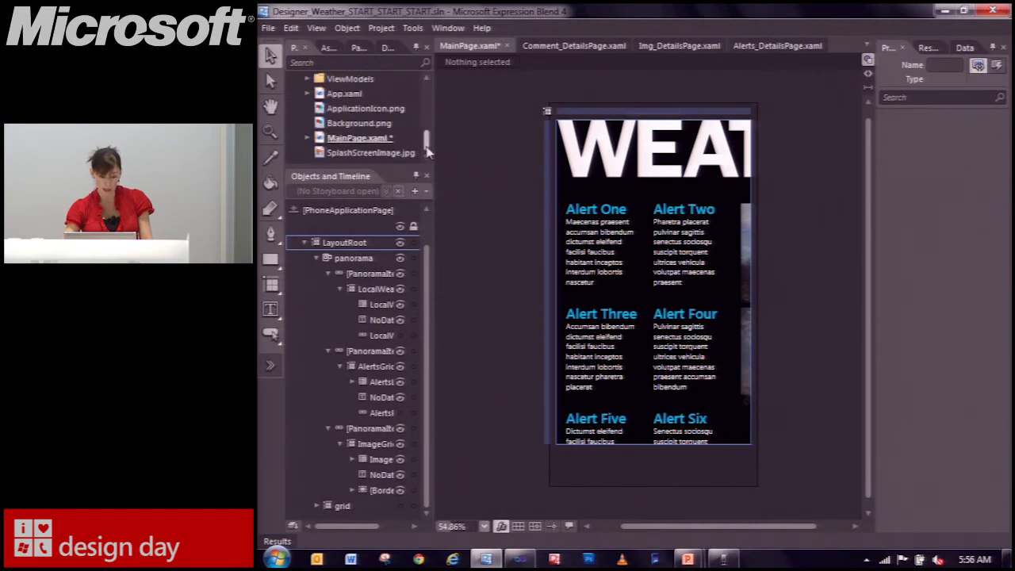
{"action": "left_click", "coordinate": [307, 93]}
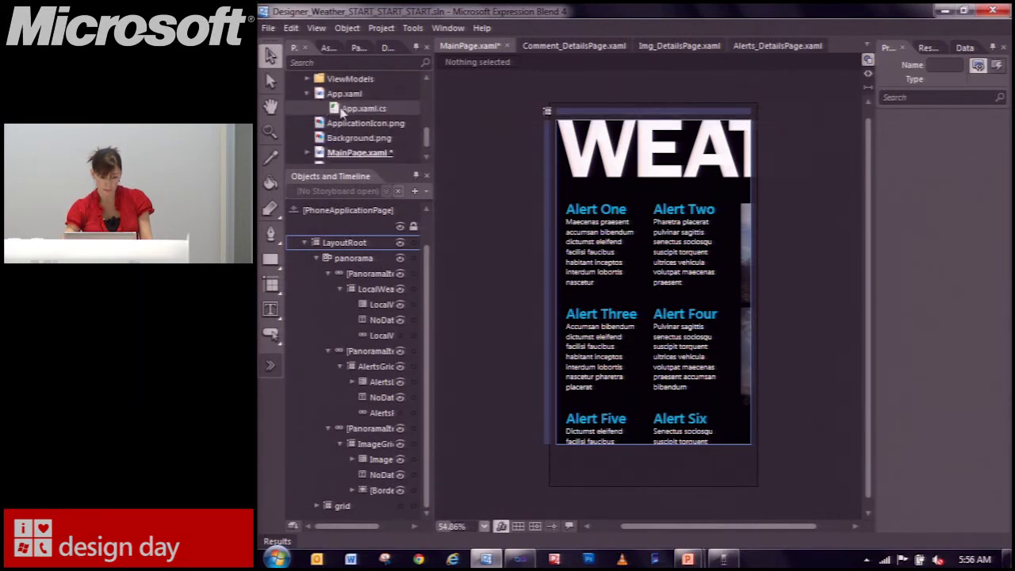
{"action": "double_click", "coordinate": [345, 109]}
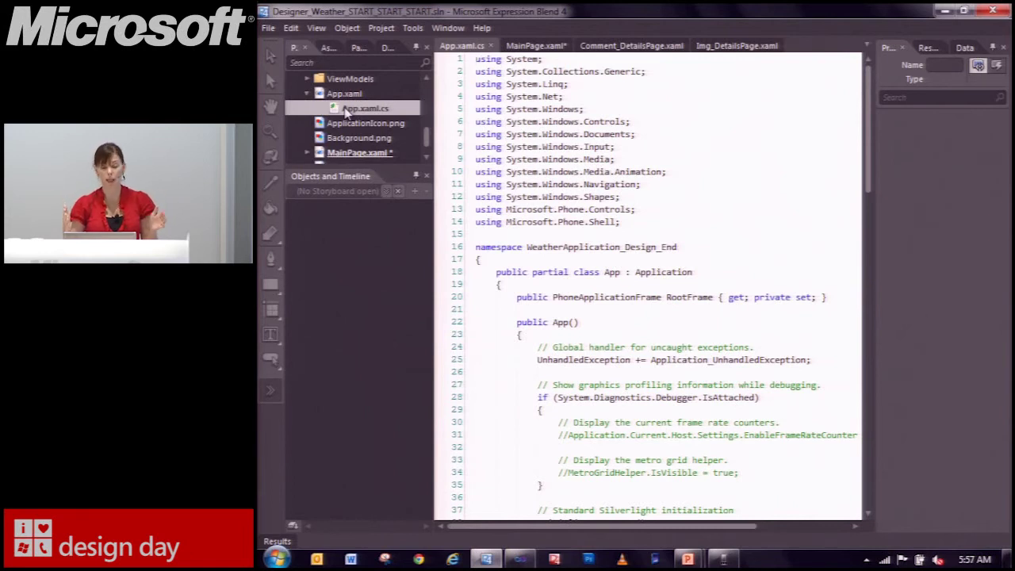
{"action": "scroll", "coordinate": [675, 254], "scroll_direction": "down", "scroll_amount": 20}
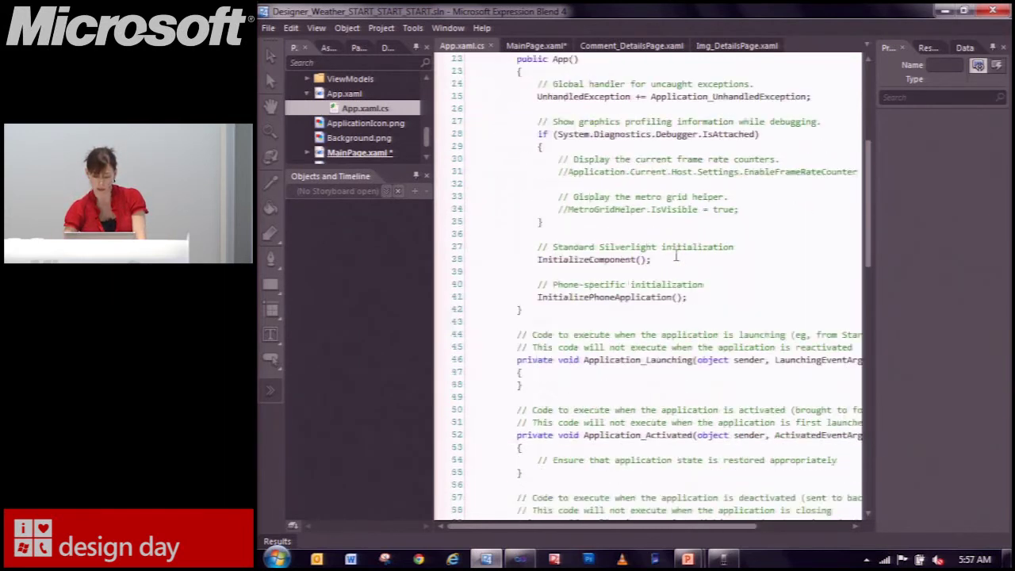
{"action": "scroll", "coordinate": [676, 254], "scroll_direction": "down", "scroll_amount": 8}
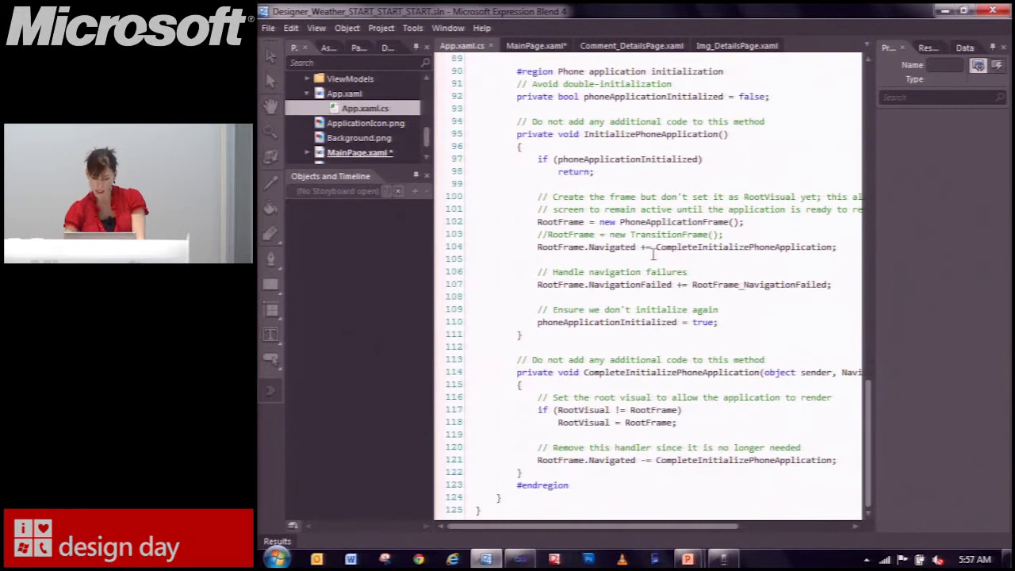
Step: Uncomment the line that assigns a new TransitionFrame to RootFrame in InitializePhoneApplication
{"action": "left_click", "coordinate": [548, 237]}
{"action": "key", "text": "BackSpace"}
{"action": "key", "text": "BackSpace"}
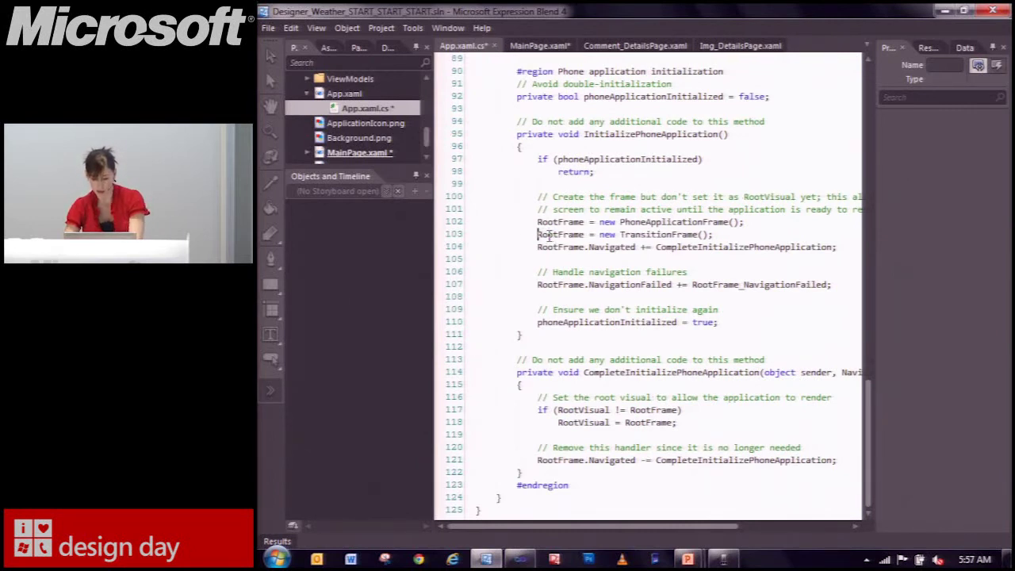
{"action": "double_click", "coordinate": [657, 234]}
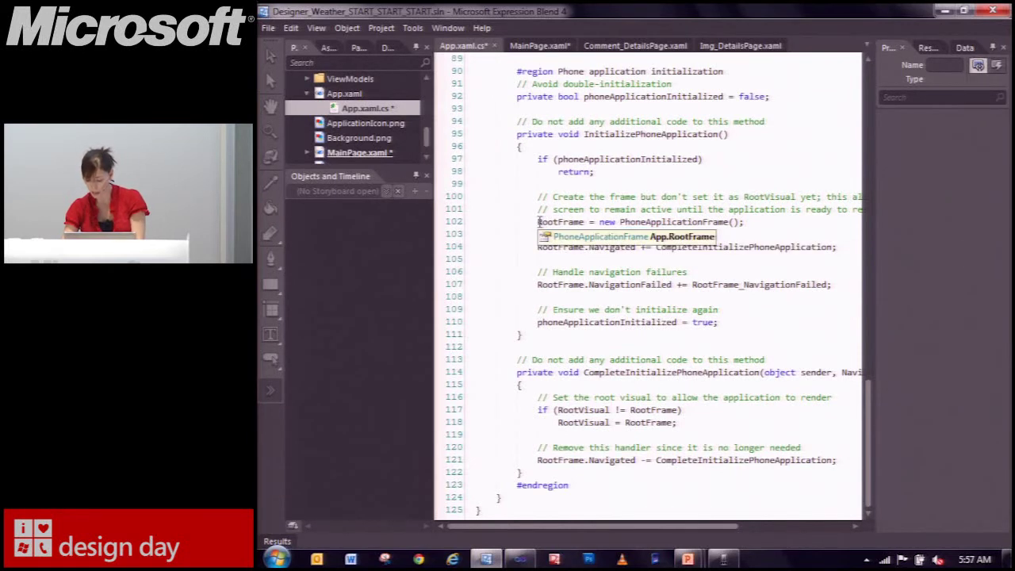
Step: Comment out the line that assigns a new PhoneApplicationFrame to RootFrame, then save and close App.xaml.cs
{"action": "double_click", "coordinate": [649, 222]}
{"action": "left_click", "coordinate": [539, 222]}
{"action": "type", "text": "//"}
{"action": "key", "text": "ctrl+s"}
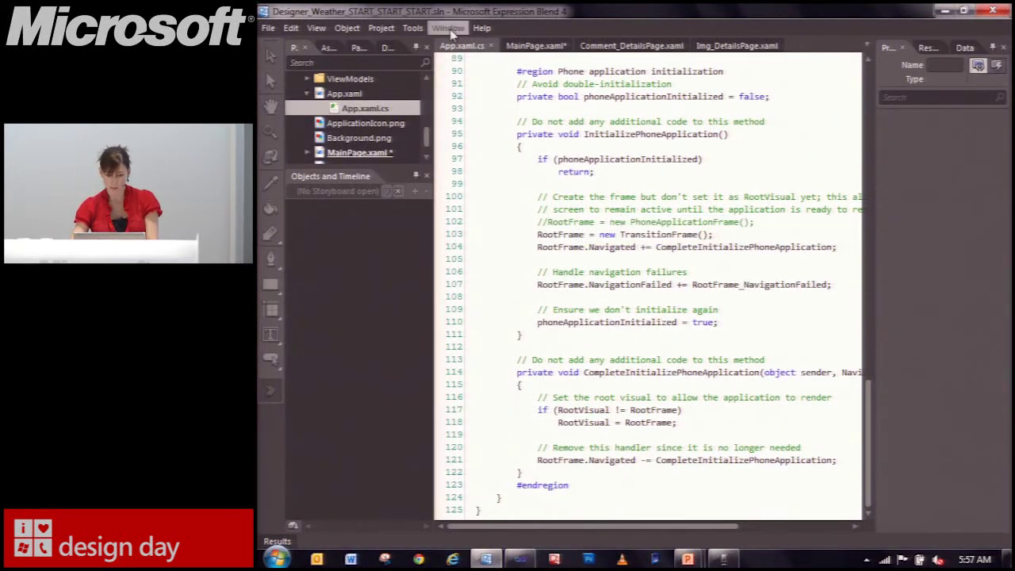
{"action": "left_click", "coordinate": [491, 46]}
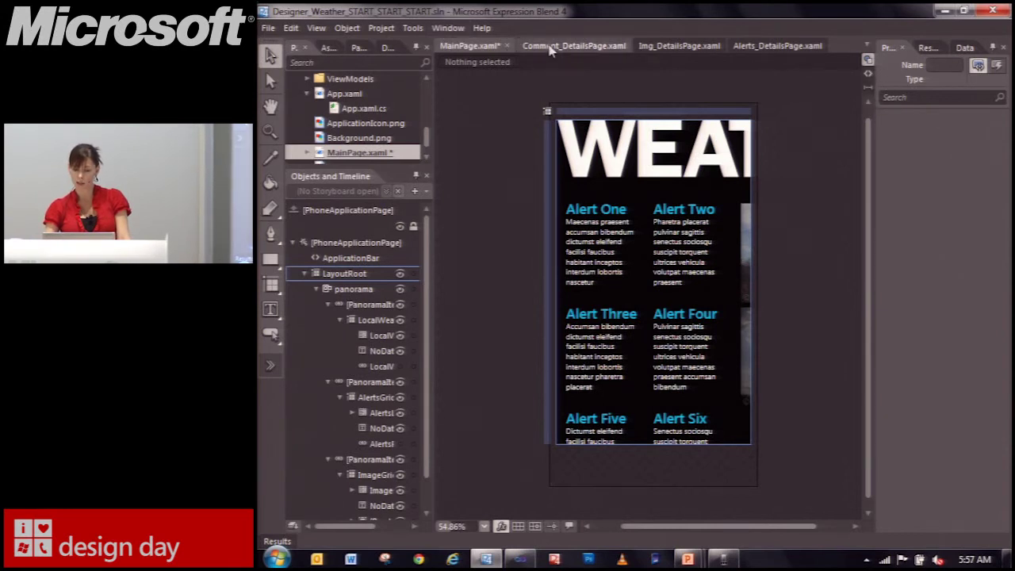
Step: Copy the xmlns:toolkit namespace declaration from the root element of MainPage.xaml's XAML and return to the design-only view
{"action": "left_click", "coordinate": [869, 88]}
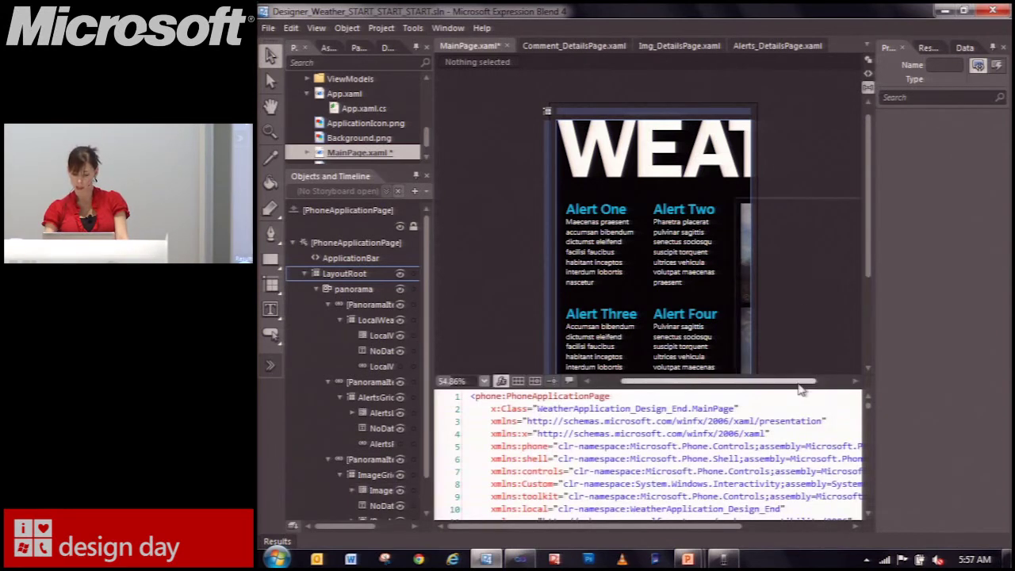
{"action": "left_click", "coordinate": [818, 336]}
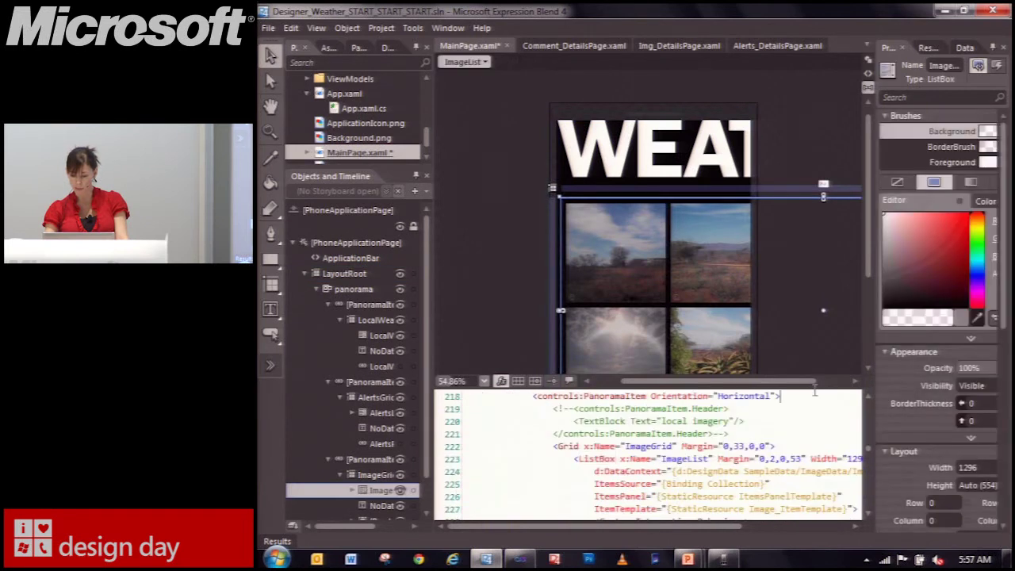
{"action": "left_click", "coordinate": [863, 133]}
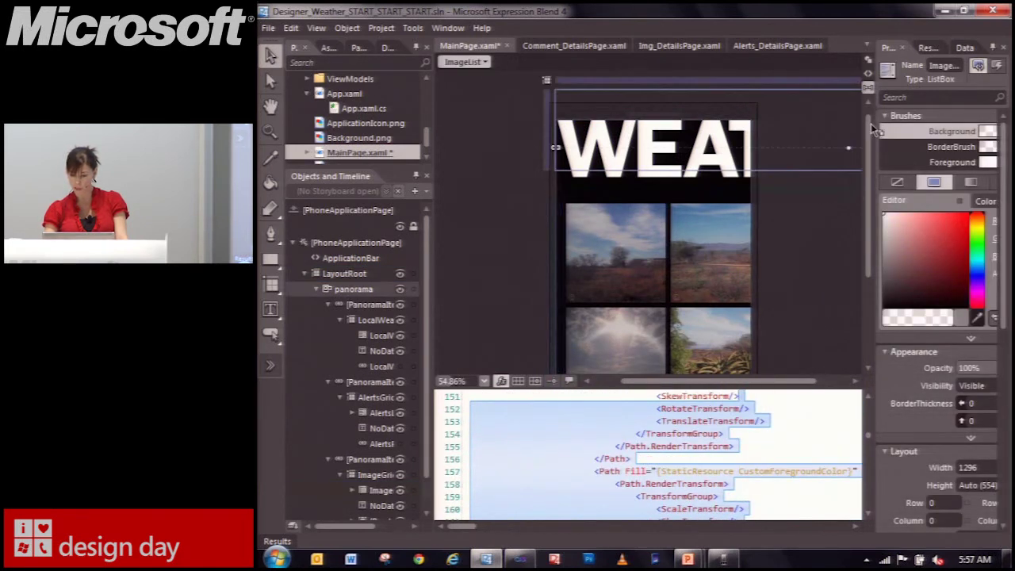
{"action": "left_click", "coordinate": [357, 242]}
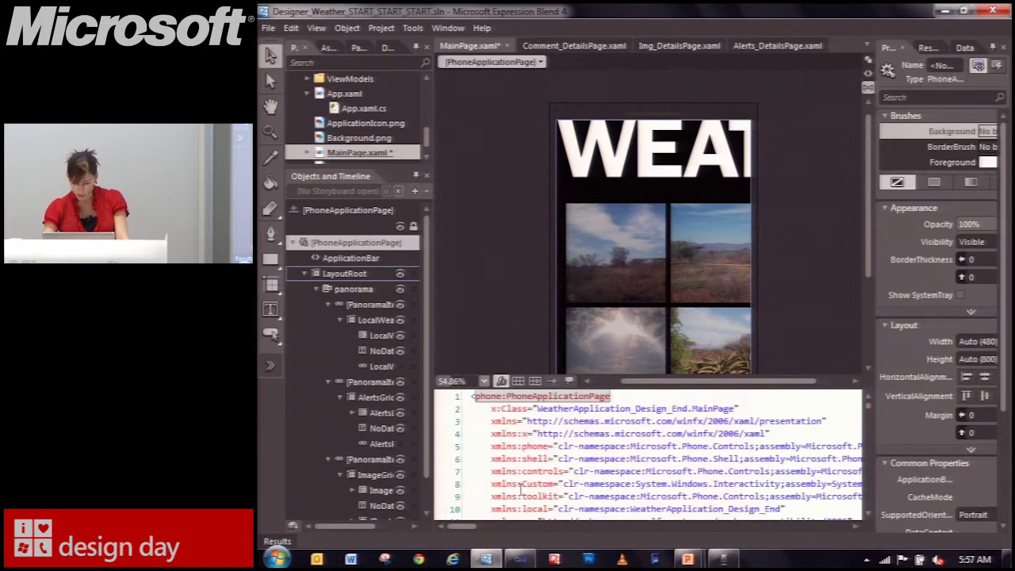
{"action": "double_click", "coordinate": [523, 497]}
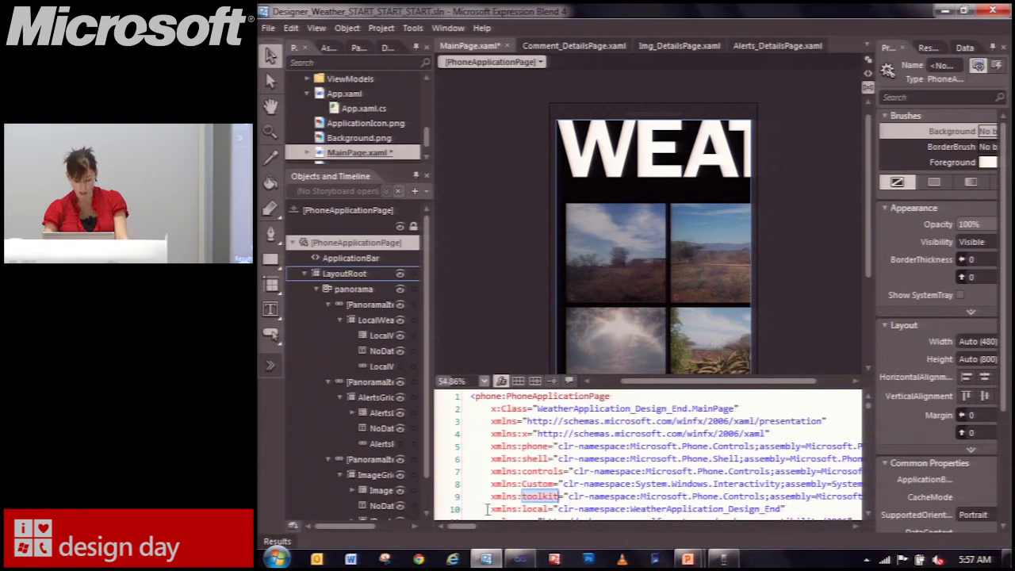
{"action": "left_click_drag", "start_coordinate": [492, 508], "coordinate": [491, 497]}
{"action": "key", "text": "ctrl+c"}
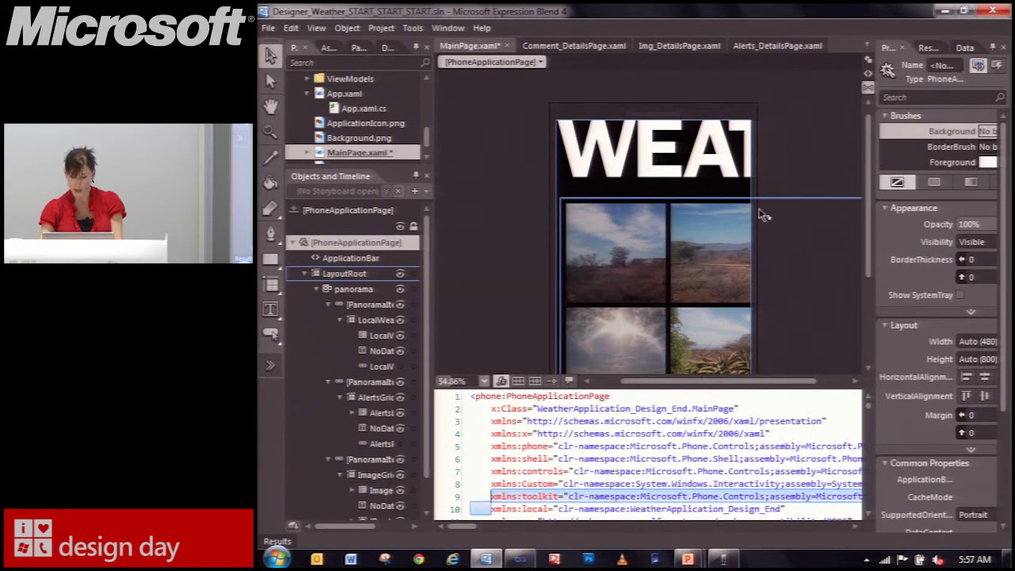
{"action": "left_click", "coordinate": [869, 60]}
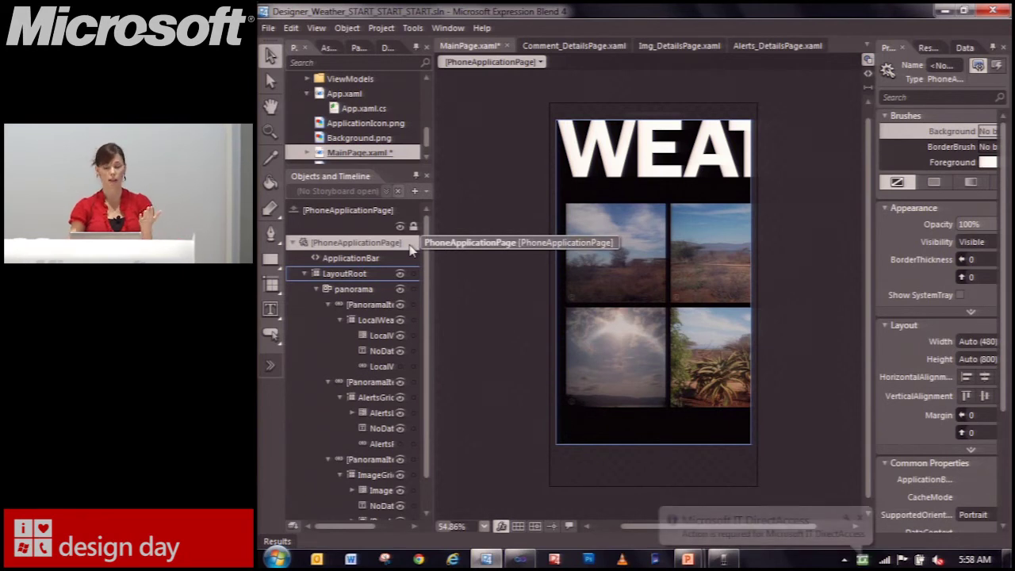
Step: Add the existing ResourceDictionary XAML file from the Assets folder to the weather project and rebuild the project
{"action": "left_click", "coordinate": [928, 48]}
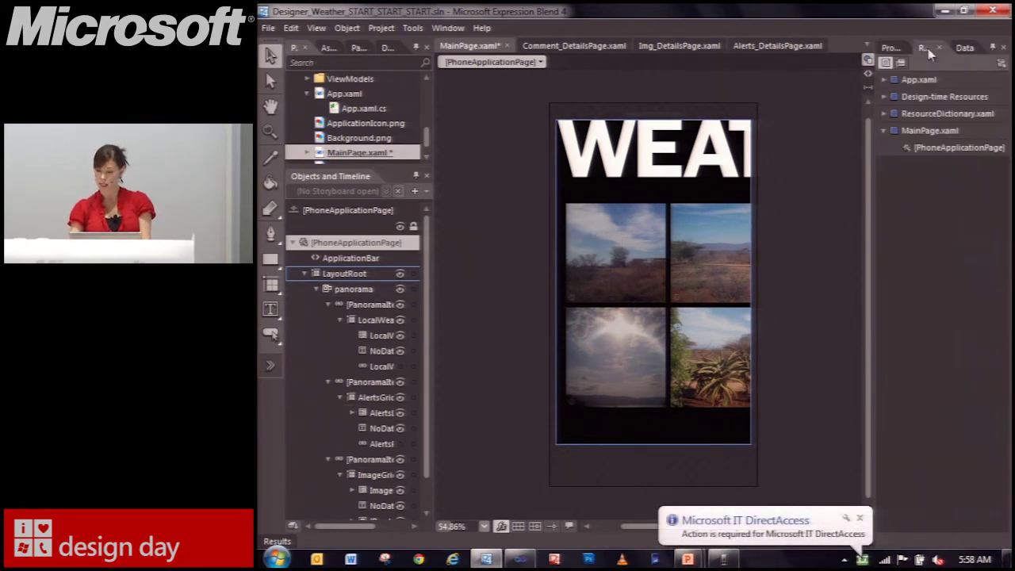
{"action": "left_click", "coordinate": [884, 114]}
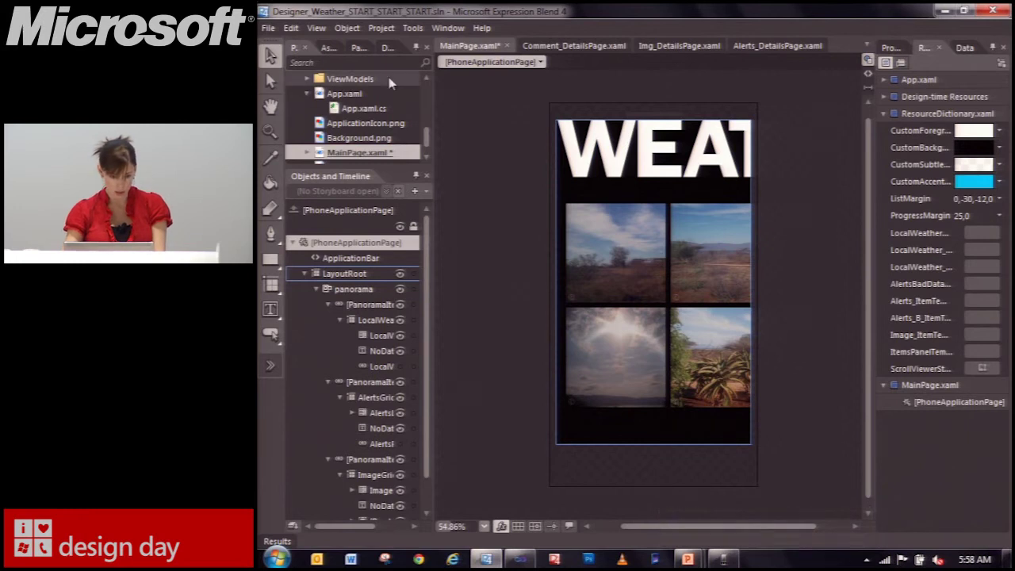
{"action": "left_click", "coordinate": [429, 95]}
{"action": "left_click", "coordinate": [428, 95]}
{"action": "left_click", "coordinate": [428, 95]}
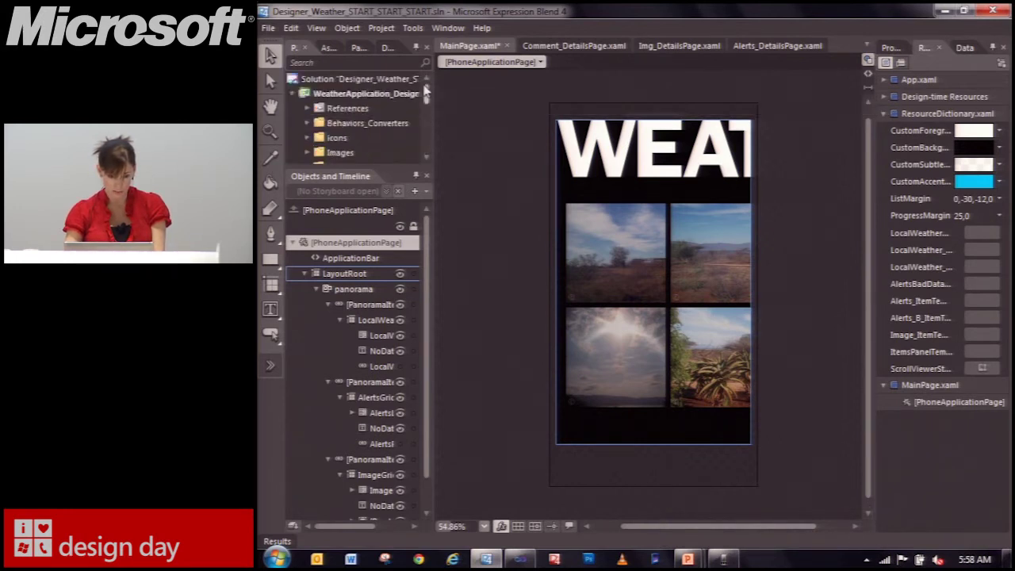
{"action": "right_click", "coordinate": [359, 94]}
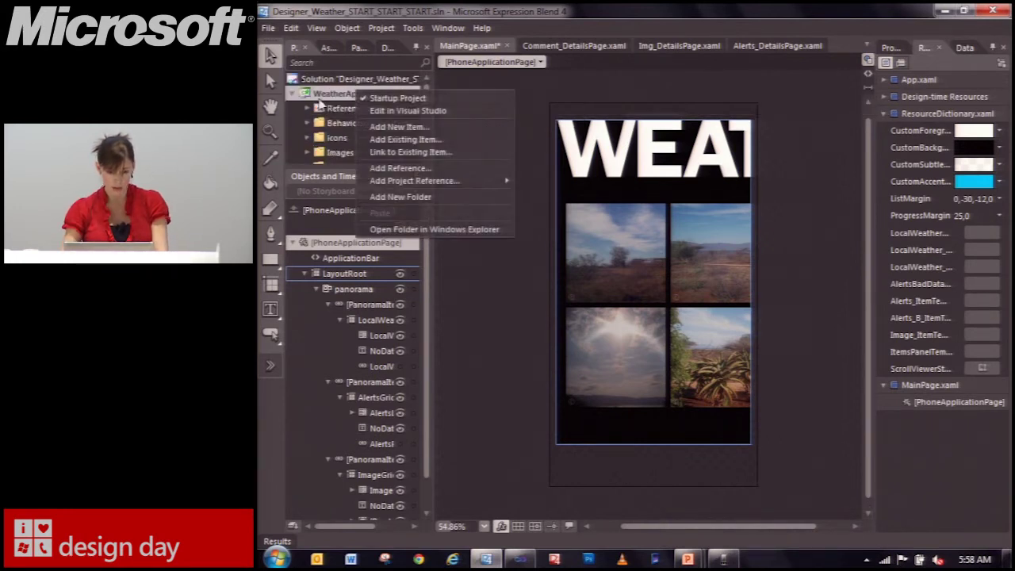
{"action": "left_click", "coordinate": [436, 140]}
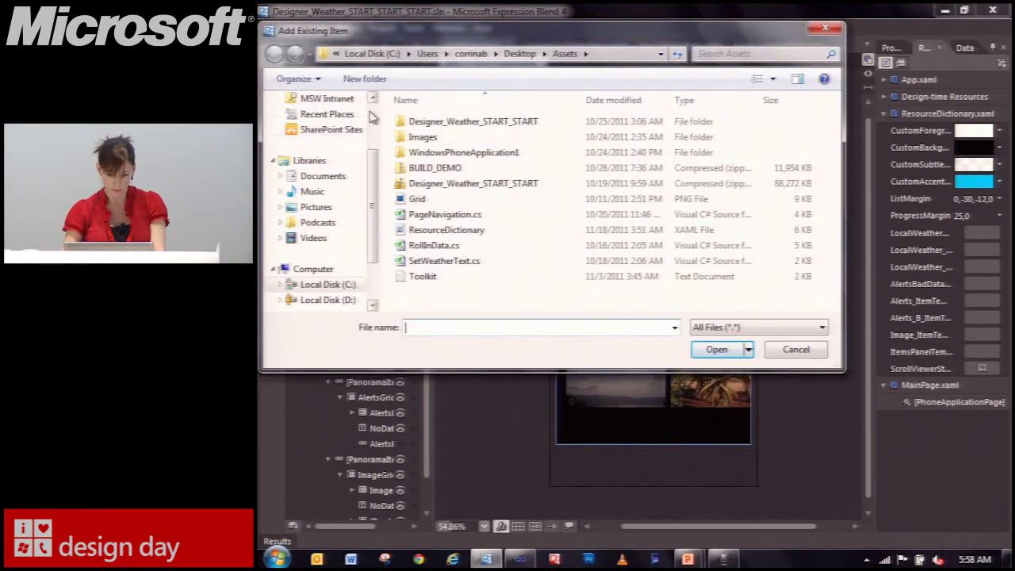
{"action": "left_click", "coordinate": [449, 230]}
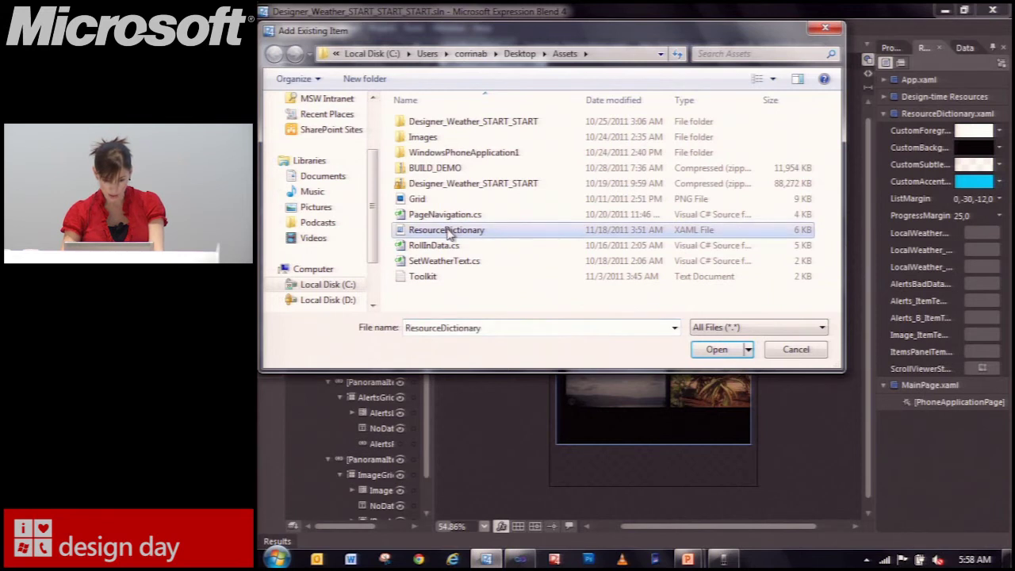
{"action": "double_click", "coordinate": [449, 230]}
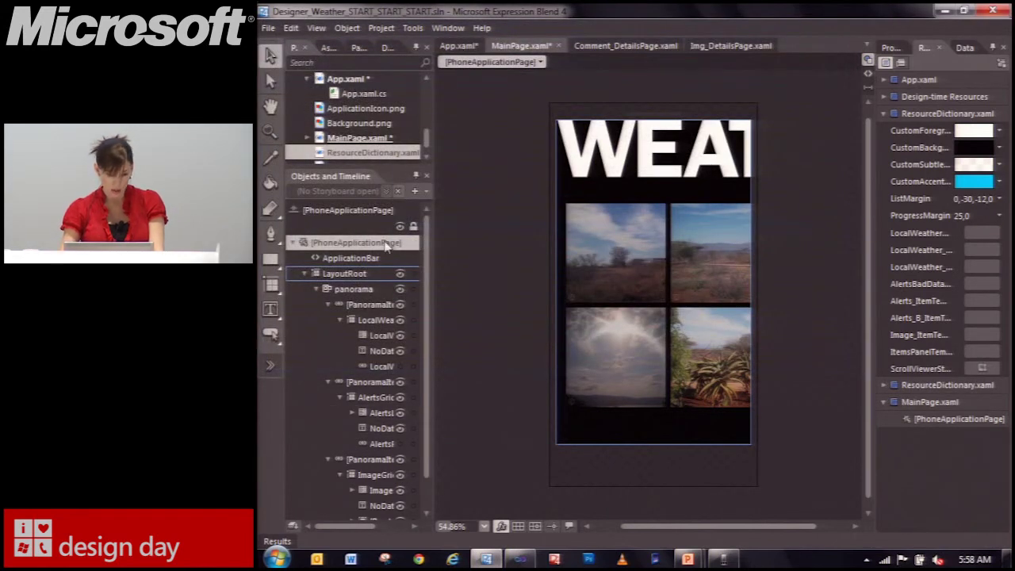
{"action": "left_click", "coordinate": [377, 30]}
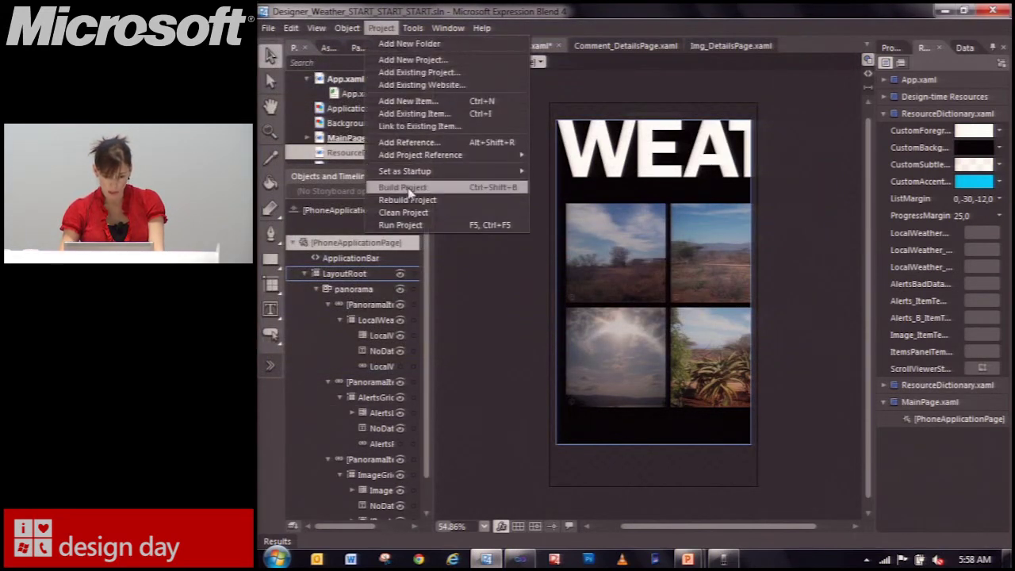
{"action": "left_click", "coordinate": [411, 198]}
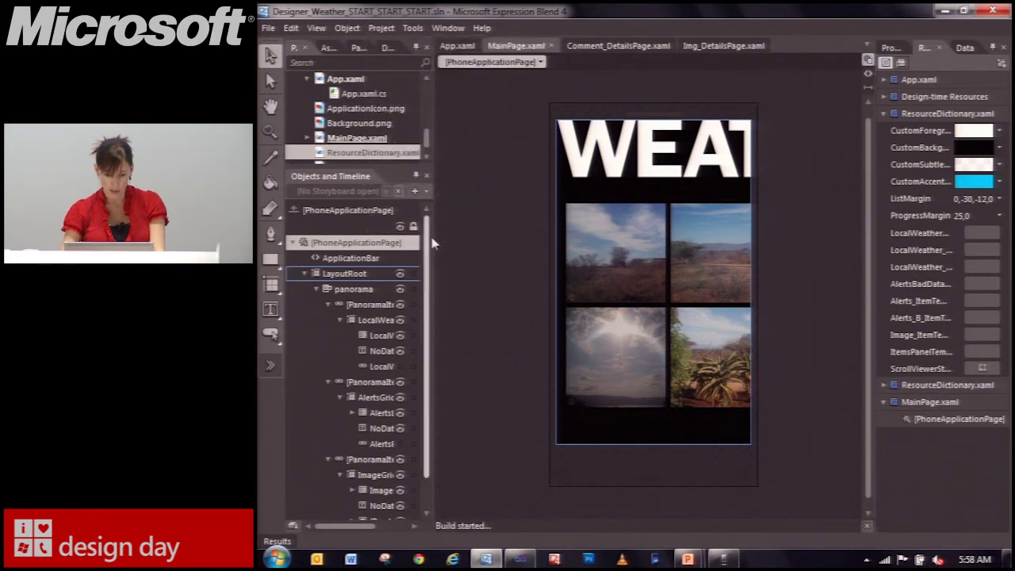
Step: Apply the SlidePageStyle resource to the root PhoneApplicationPage of MainPage.xaml
{"action": "right_click", "coordinate": [379, 251]}
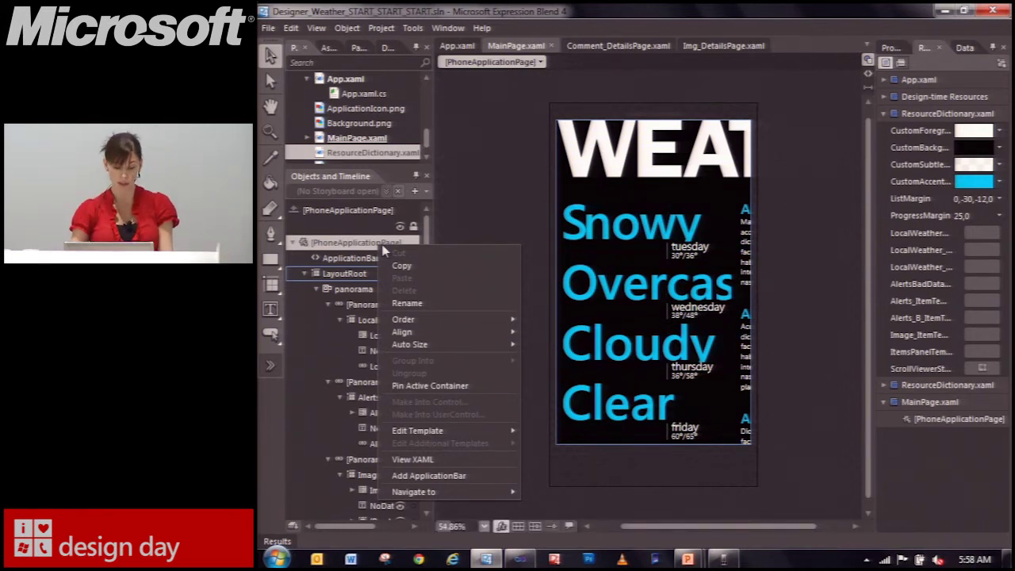
{"action": "mouse_move", "coordinate": [444, 437]}
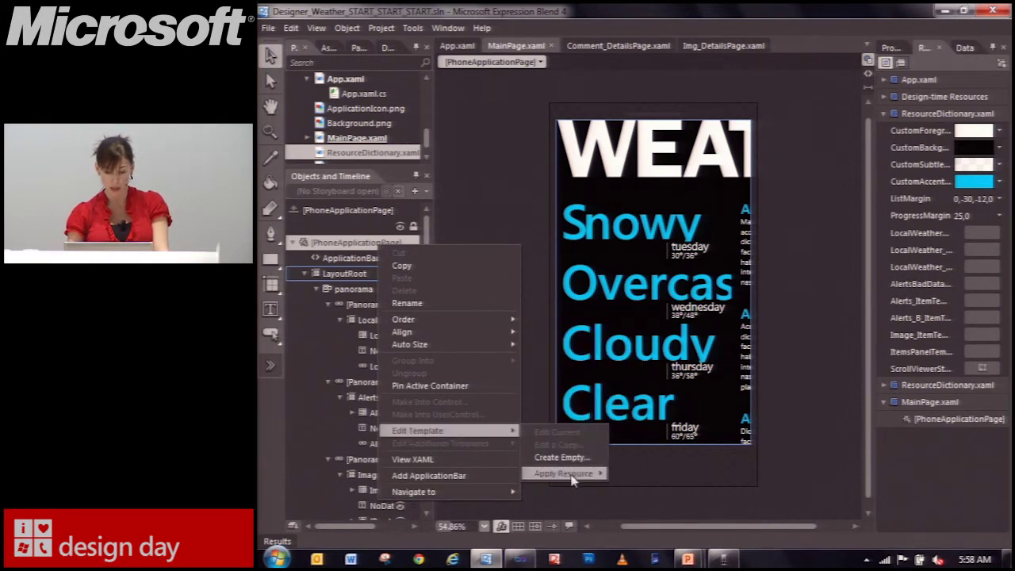
{"action": "mouse_move", "coordinate": [572, 479]}
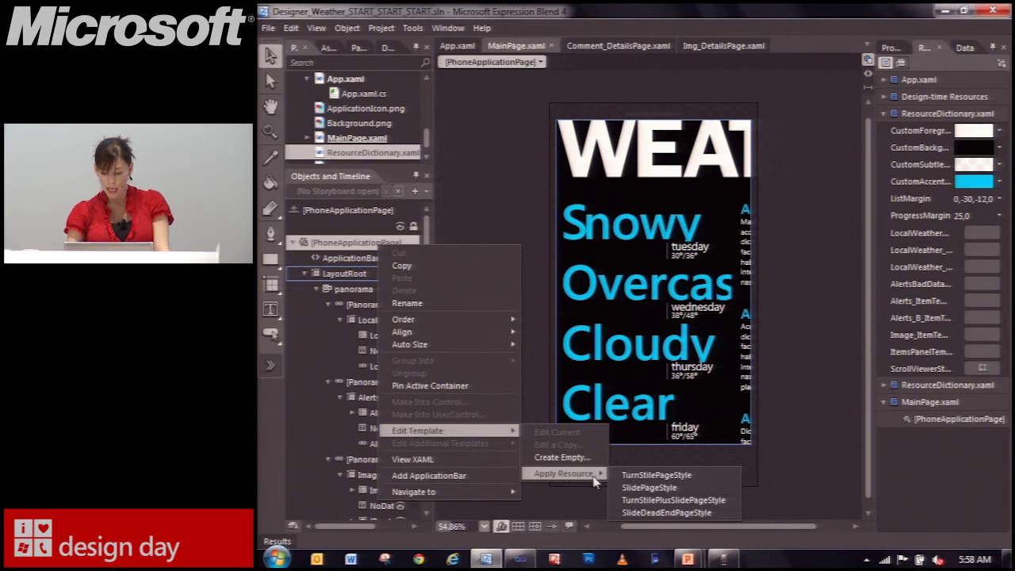
{"action": "left_click", "coordinate": [658, 489]}
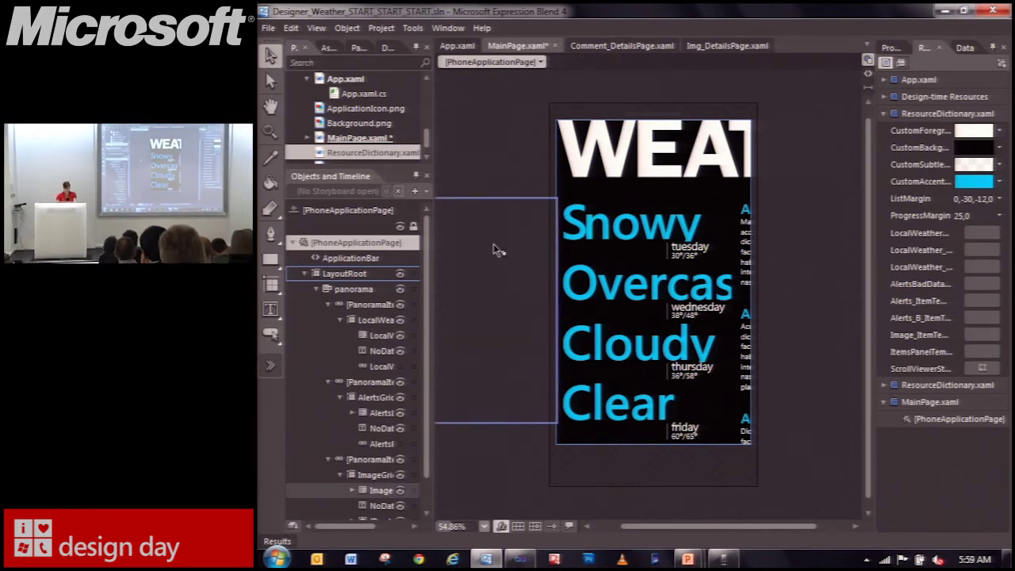
Step: Paste the copied xmlns:toolkit namespace declaration above xmlns:phone in the XAML of Comment_DetailsPage.xaml
{"action": "left_click", "coordinate": [621, 48]}
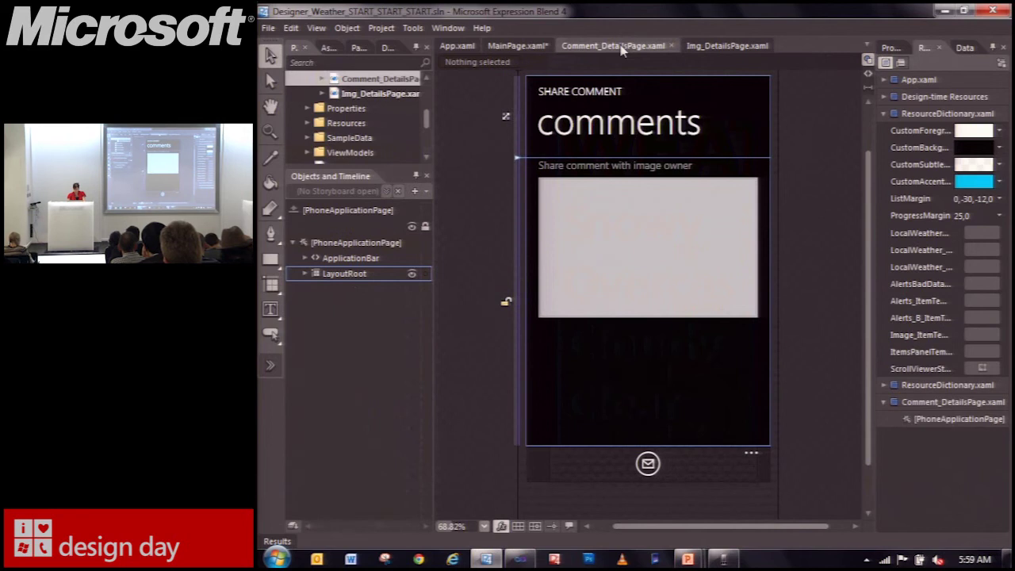
{"action": "left_click", "coordinate": [869, 89]}
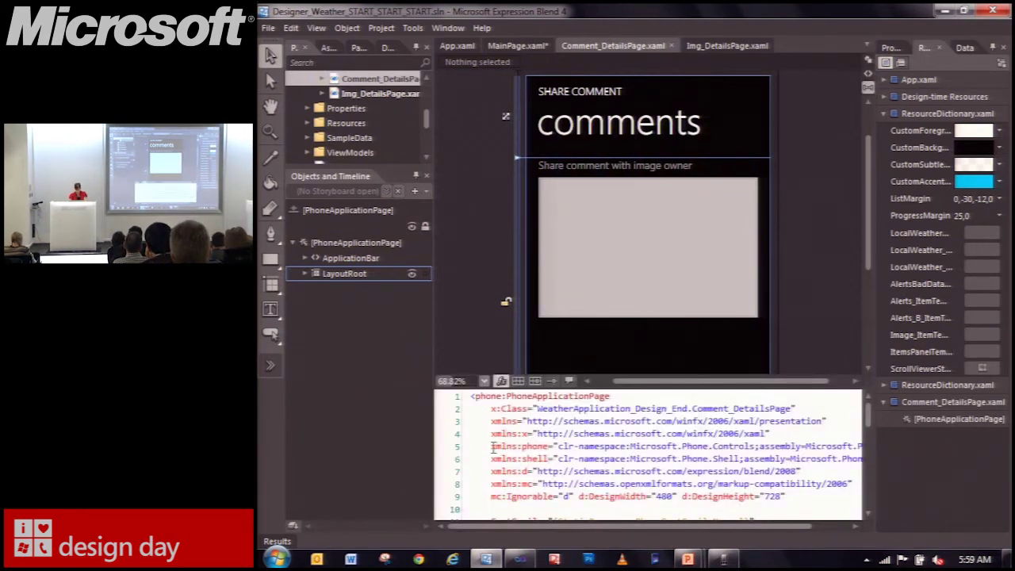
{"action": "key", "text": "ctrl+v"}
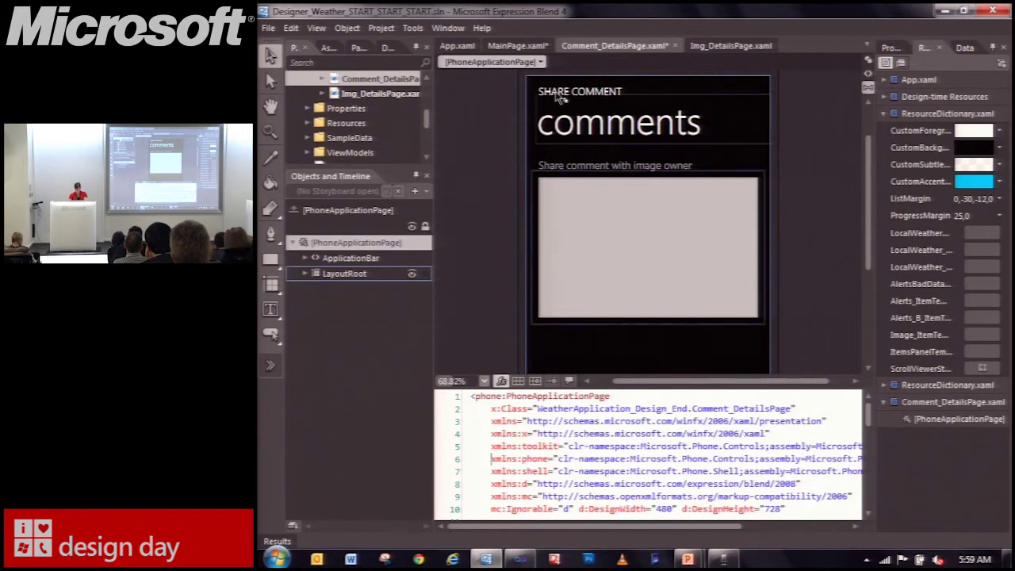
Step: Apply the SlidePageStyle resource to the root PhoneApplicationPage of Comment_DetailsPage.xaml
{"action": "right_click", "coordinate": [381, 249]}
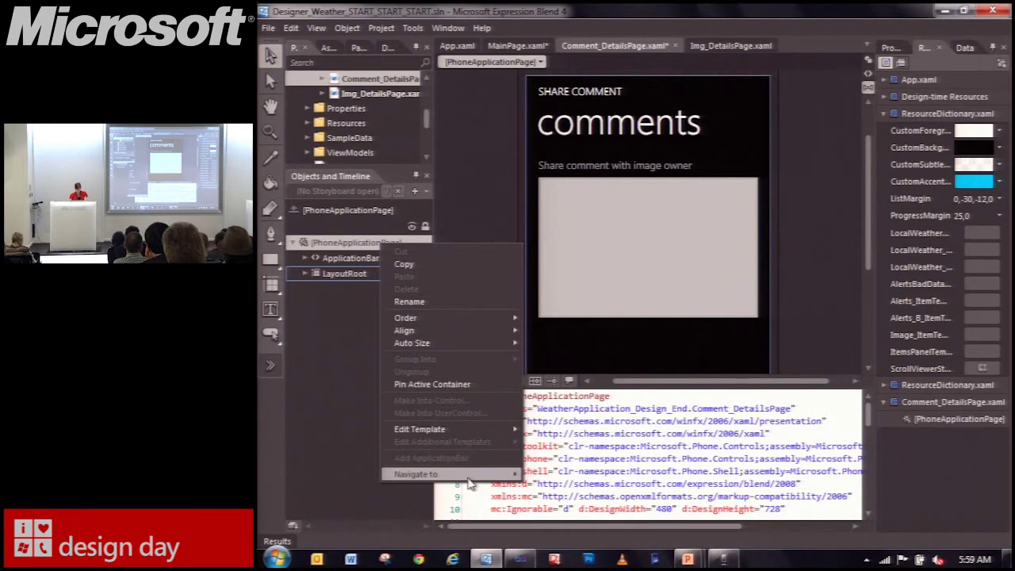
{"action": "mouse_move", "coordinate": [468, 434]}
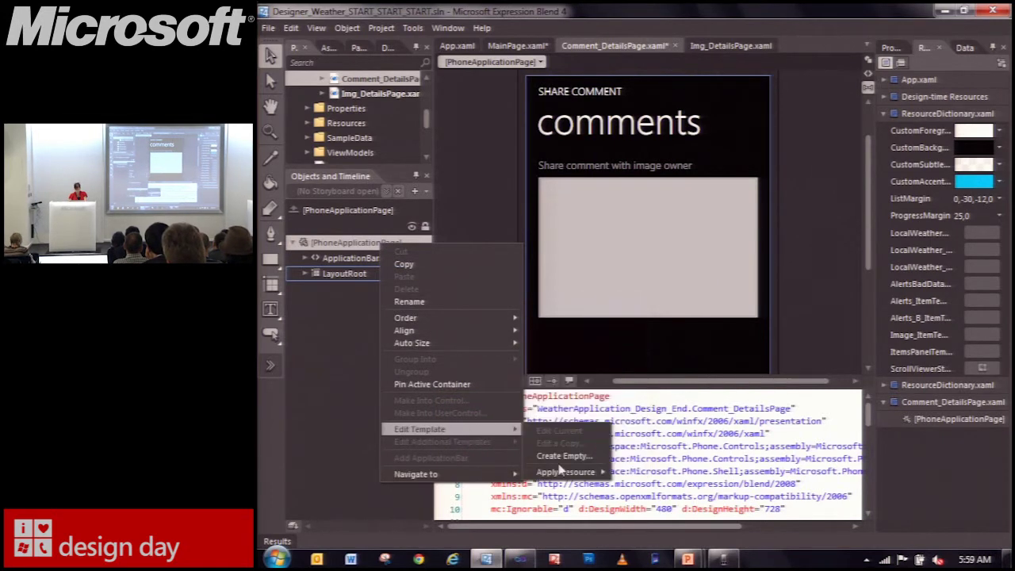
{"action": "mouse_move", "coordinate": [565, 472]}
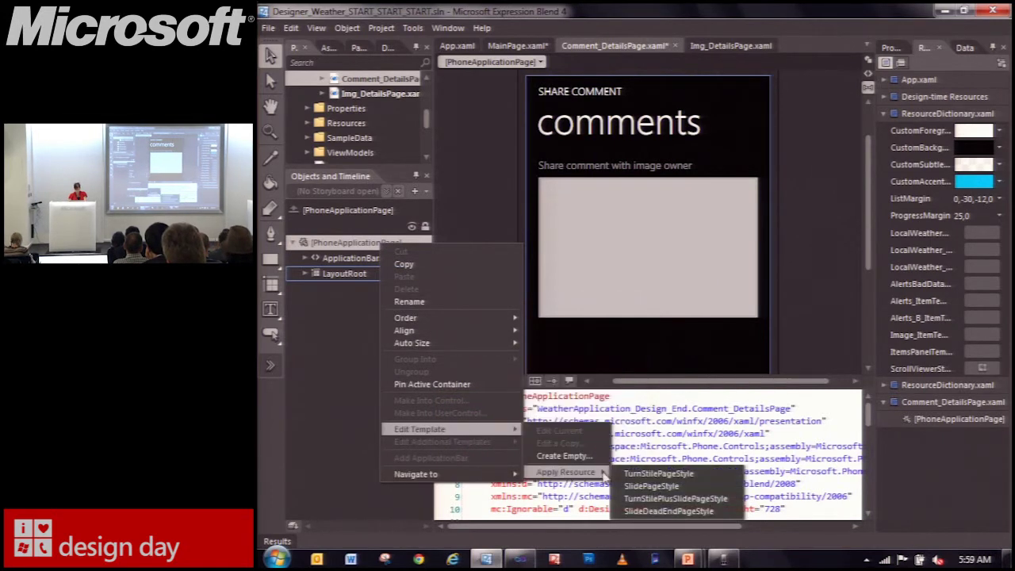
{"action": "left_click", "coordinate": [671, 486]}
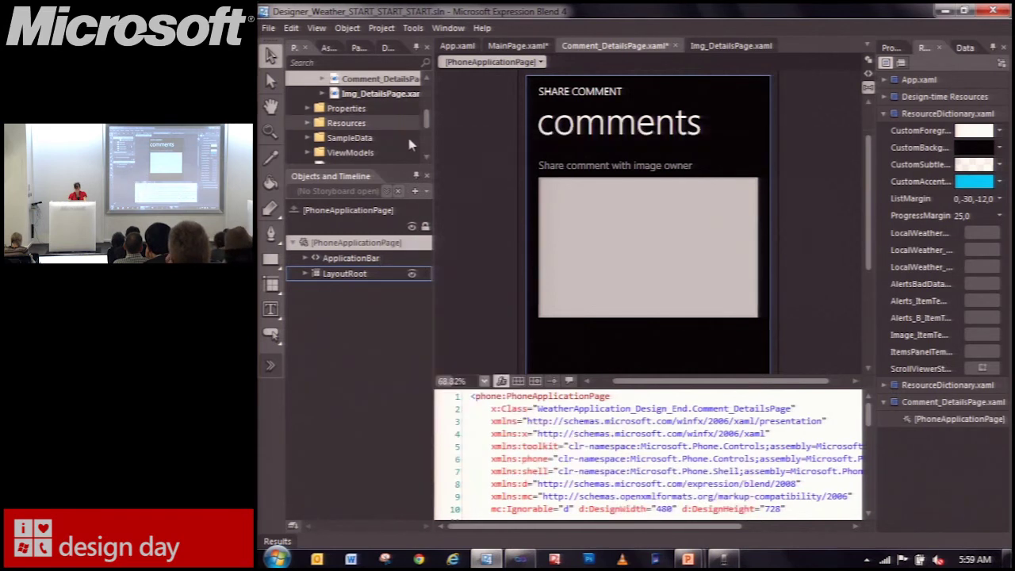
Step: Paste the copied xmlns:toolkit namespace declaration above xmlns:phone in the XAML of Img_DetailsPage.xaml
{"action": "left_click", "coordinate": [730, 46]}
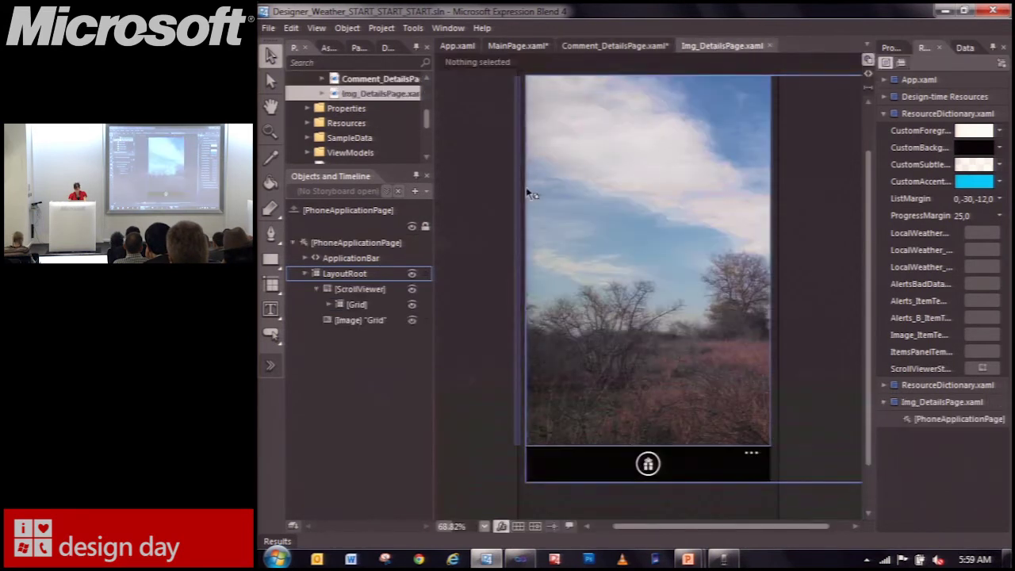
{"action": "left_click", "coordinate": [869, 88]}
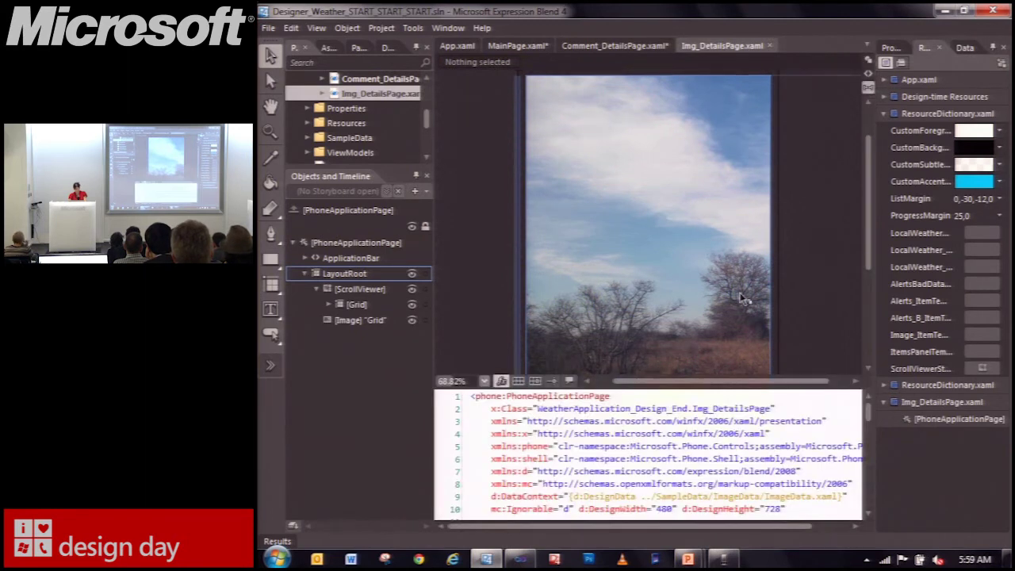
{"action": "left_click", "coordinate": [491, 448]}
{"action": "key", "text": "ctrl+v"}
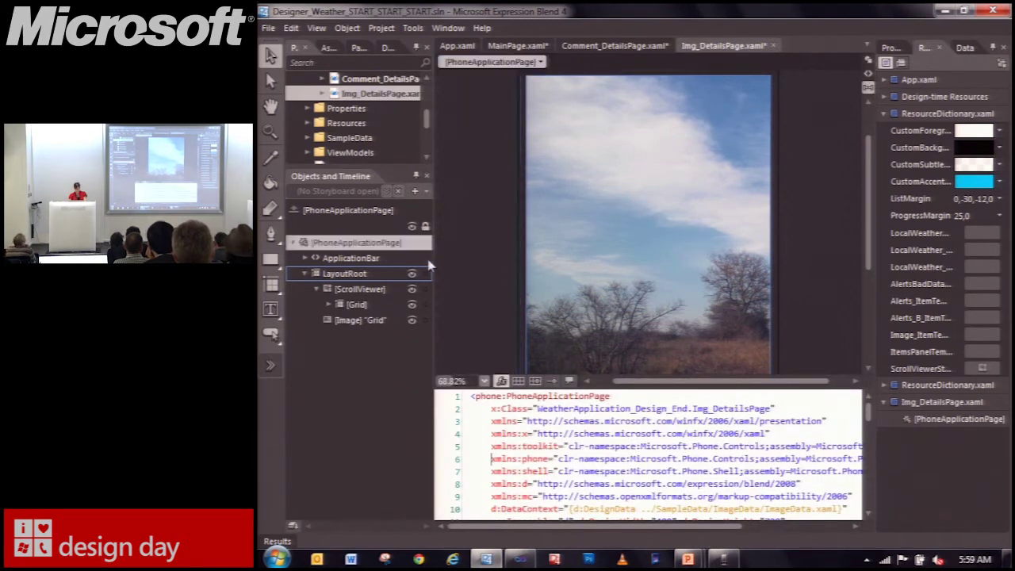
Step: Apply the SlidePageStyle resource to the root PhoneApplicationPage of Img_DetailsPage.xaml
{"action": "right_click", "coordinate": [394, 245]}
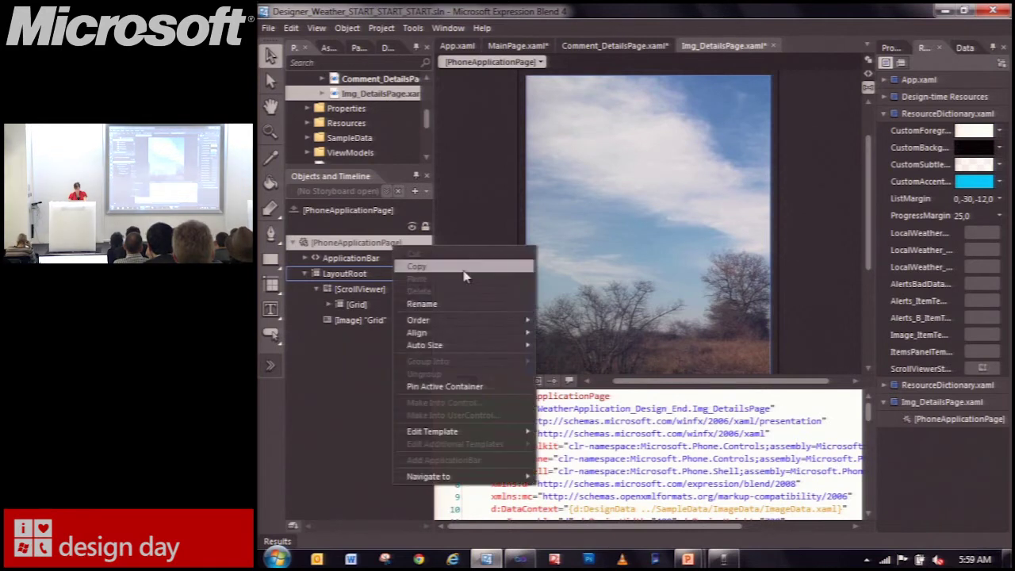
{"action": "mouse_move", "coordinate": [468, 433]}
{"action": "mouse_move", "coordinate": [579, 474]}
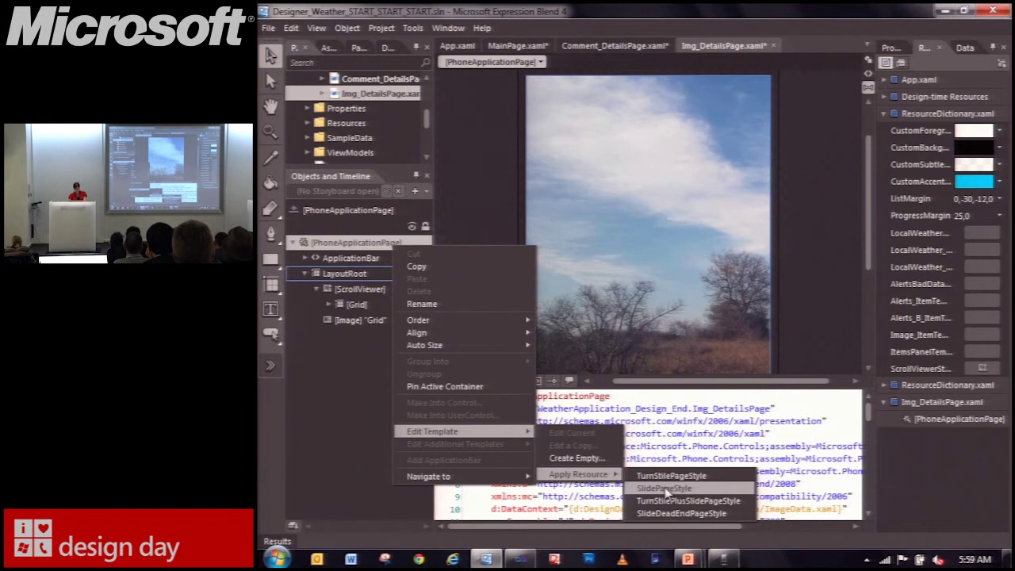
{"action": "left_click", "coordinate": [672, 489]}
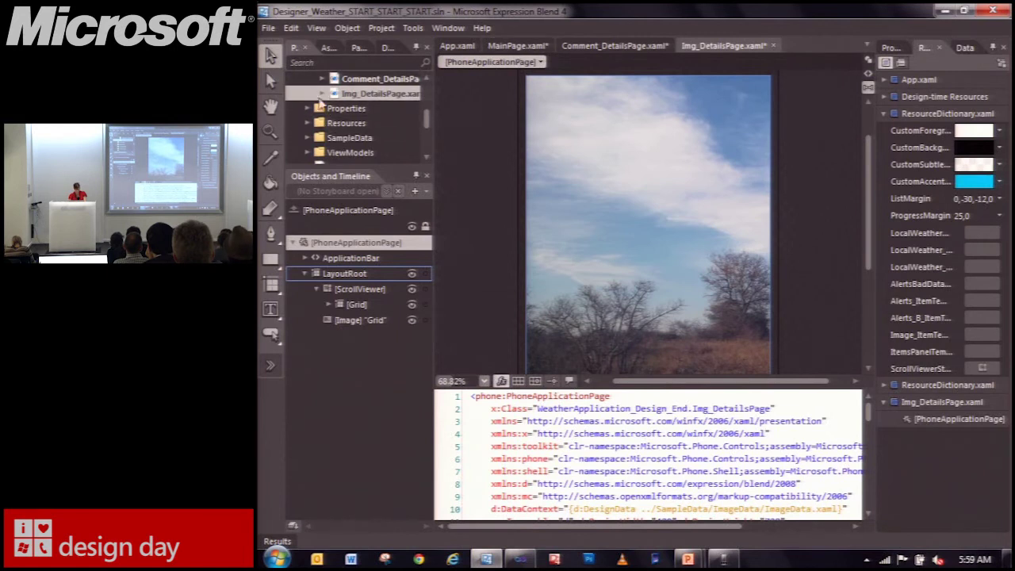
Step: Open Alerts_DetailsPage.xaml with its XAML showing and paste the copied xmlns:toolkit namespace declaration above xmlns:phone
{"action": "left_click", "coordinate": [426, 157]}
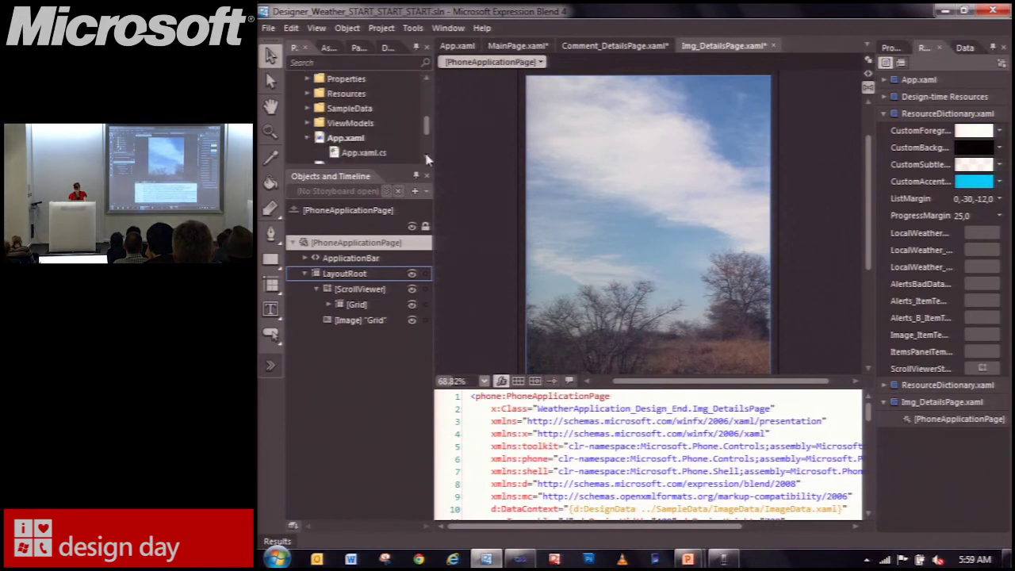
{"action": "scroll", "coordinate": [430, 132], "scroll_direction": "up", "scroll_amount": 3}
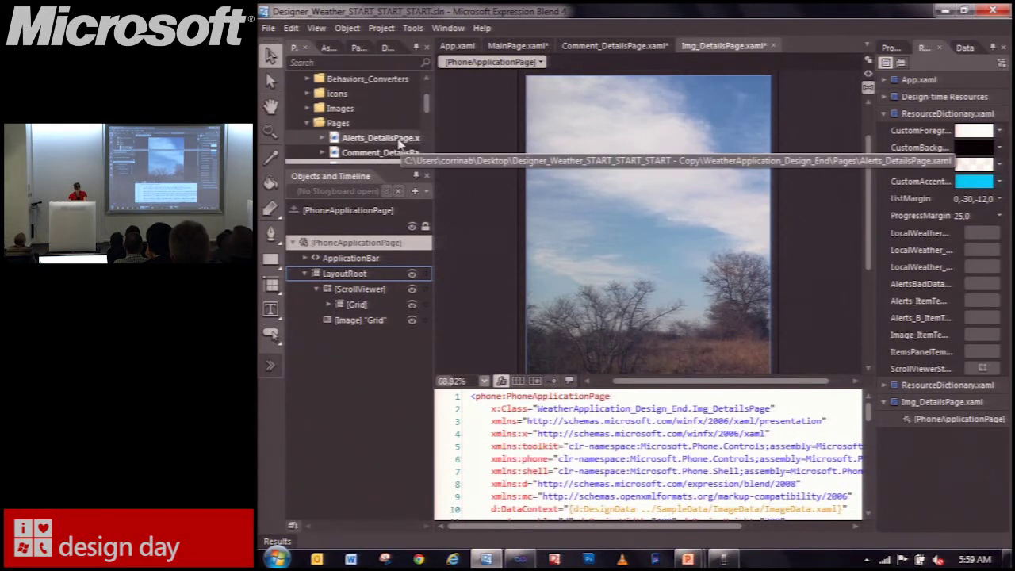
{"action": "double_click", "coordinate": [383, 141]}
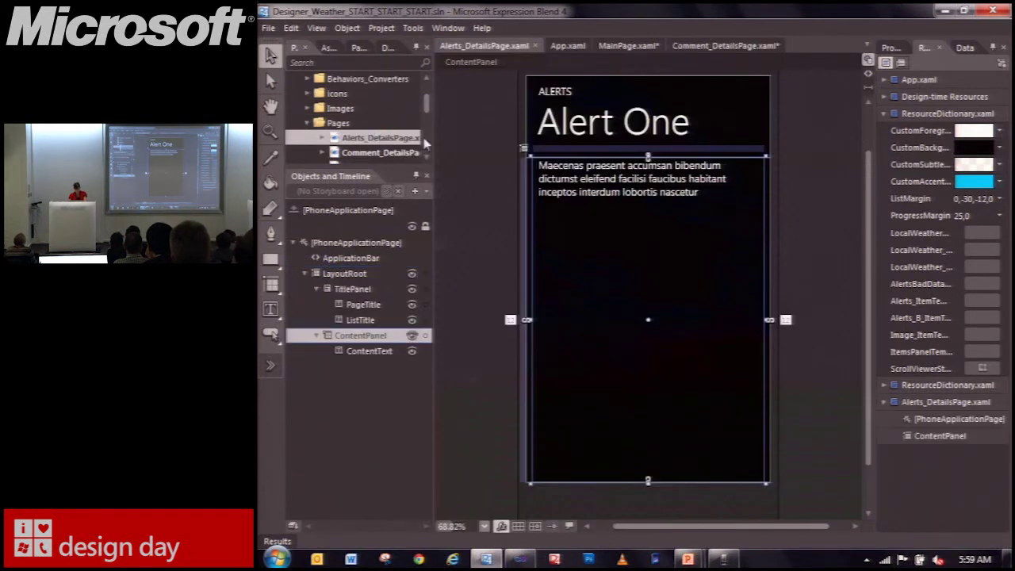
{"action": "left_click", "coordinate": [868, 90]}
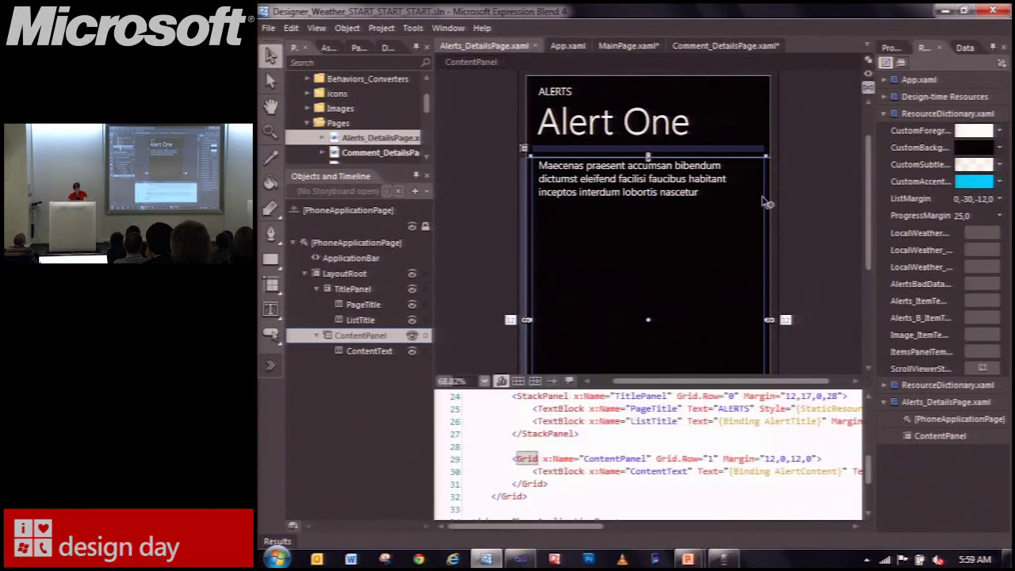
{"action": "left_click", "coordinate": [368, 243]}
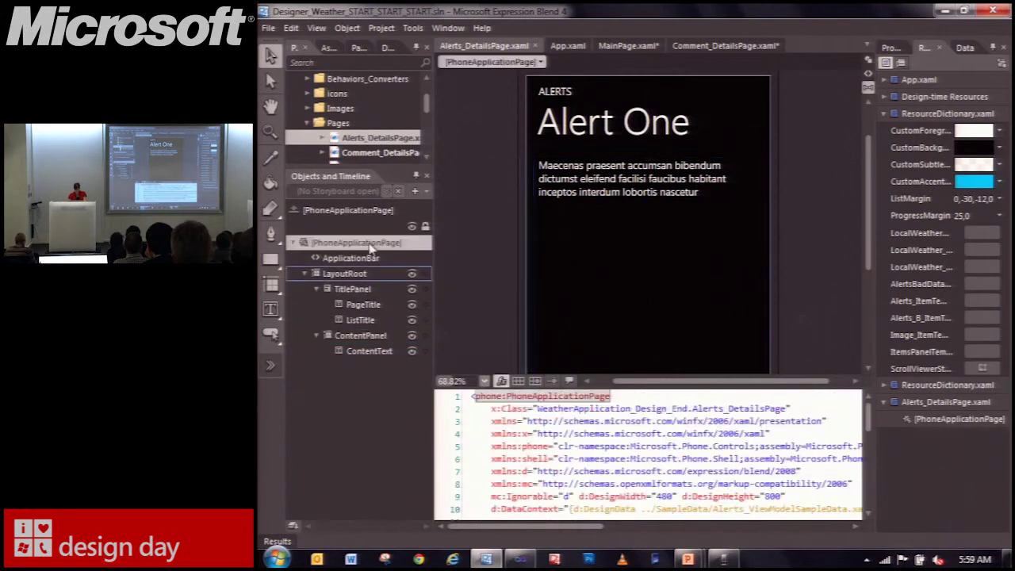
{"action": "left_click", "coordinate": [491, 447]}
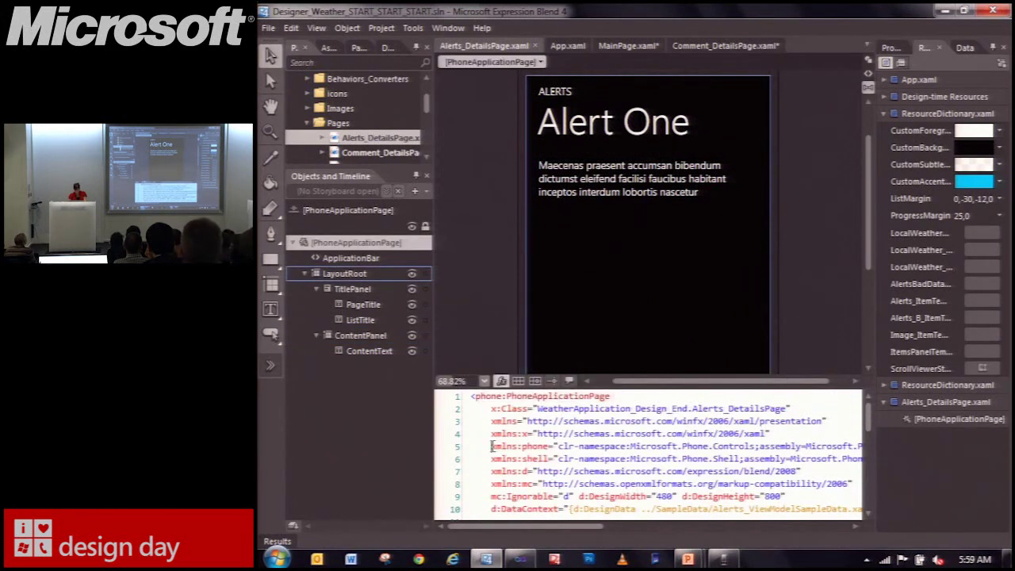
{"action": "key", "text": "ctrl+v"}
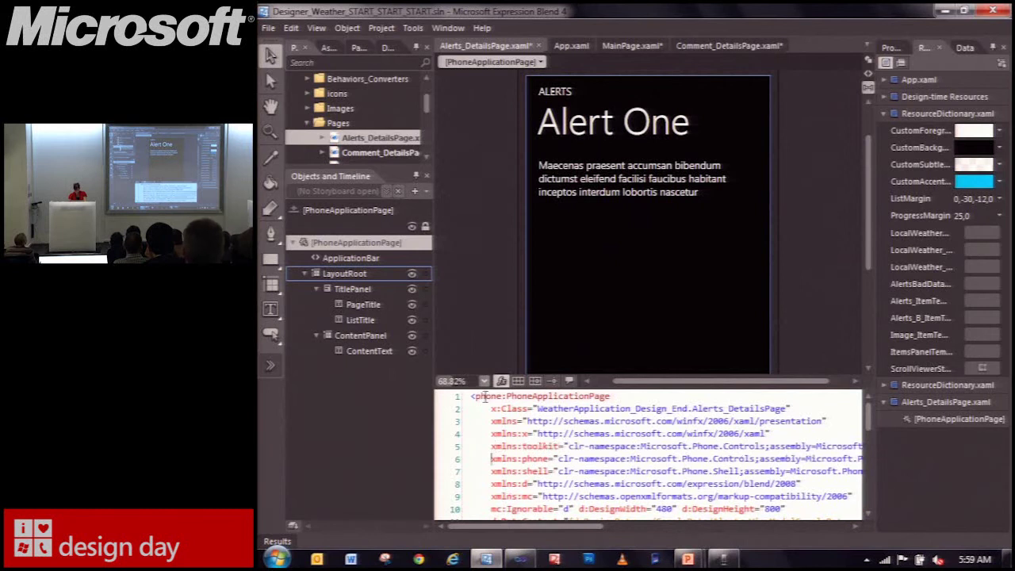
Step: Apply the SlidePageStyle resource to the root PhoneApplicationPage of Alerts_DetailsPage.xaml and return to the design-only view
{"action": "right_click", "coordinate": [399, 246]}
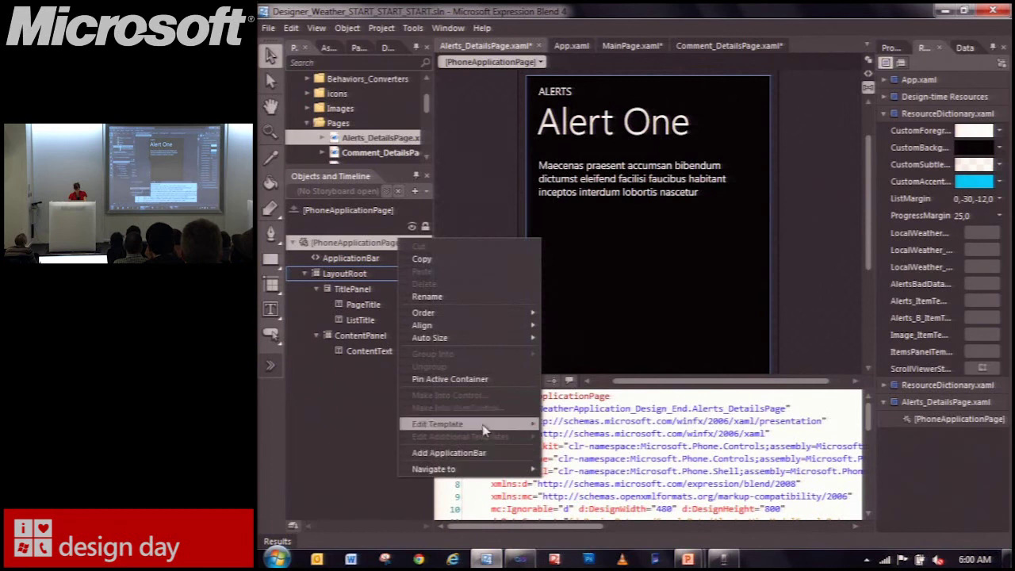
{"action": "mouse_move", "coordinate": [476, 424]}
{"action": "mouse_move", "coordinate": [591, 472]}
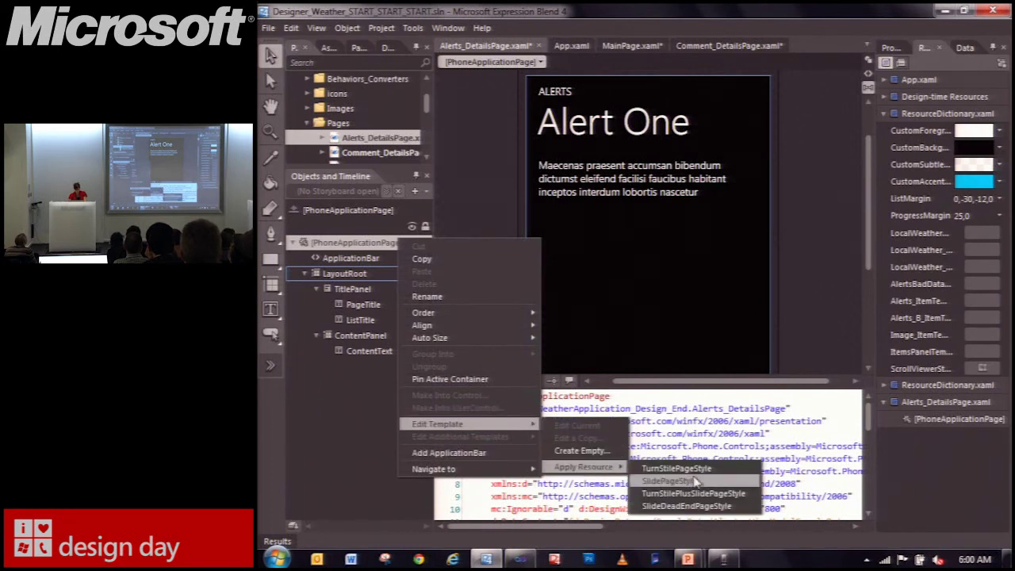
{"action": "left_click", "coordinate": [670, 480]}
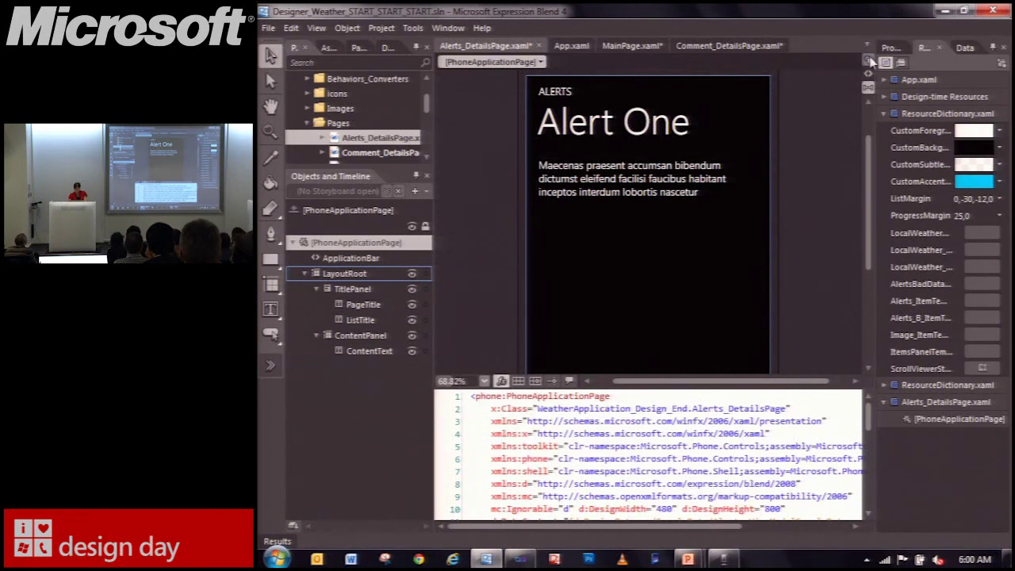
{"action": "key", "text": "F11"}
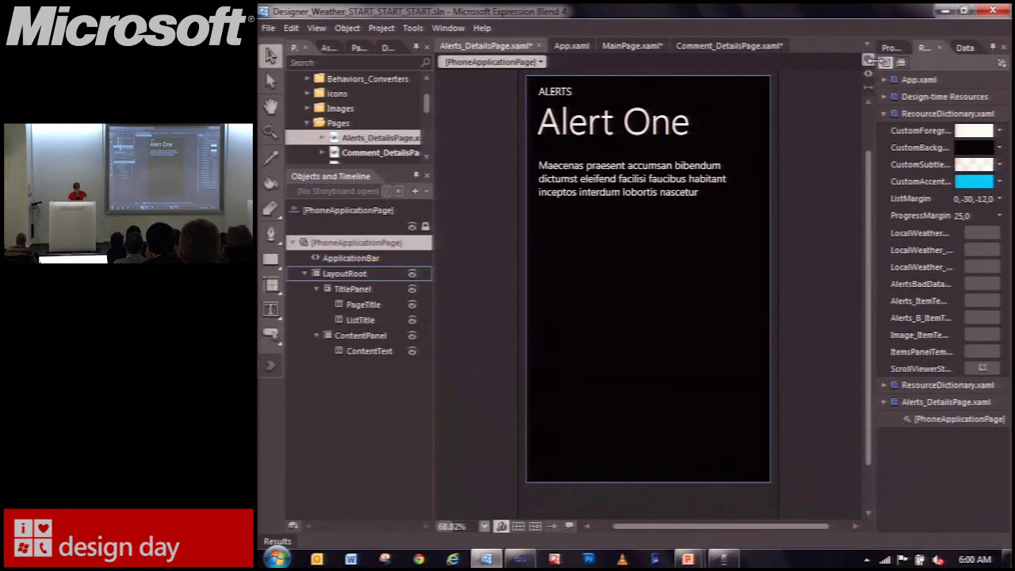
Step: Run the project in the phone emulator and check the page transition into the High Wind alert and back
{"action": "key", "text": "F5"}
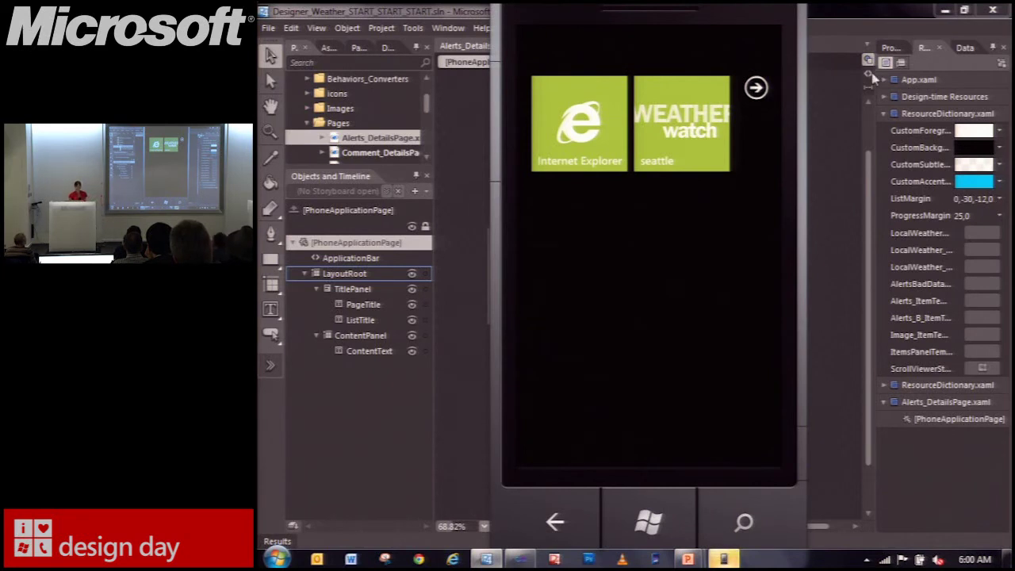
{"action": "left_click", "coordinate": [692, 137]}
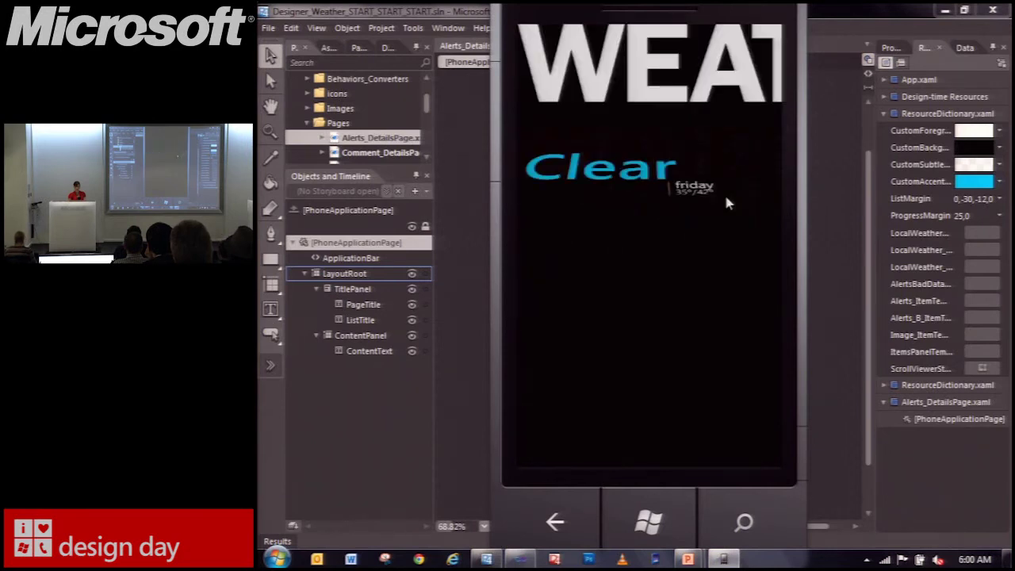
{"action": "left_click_drag", "start_coordinate": [655, 199], "coordinate": [587, 197]}
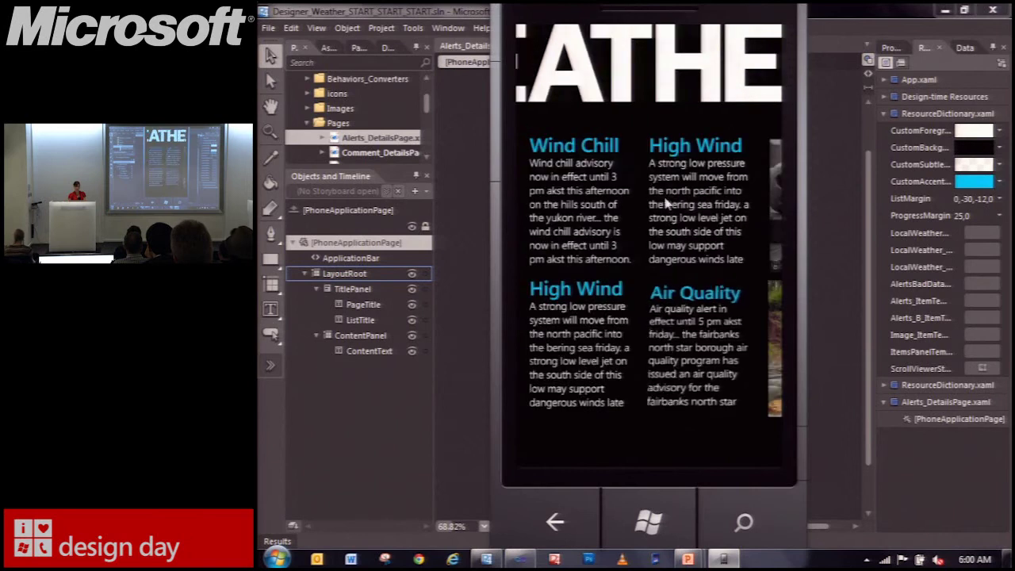
{"action": "left_click", "coordinate": [677, 155]}
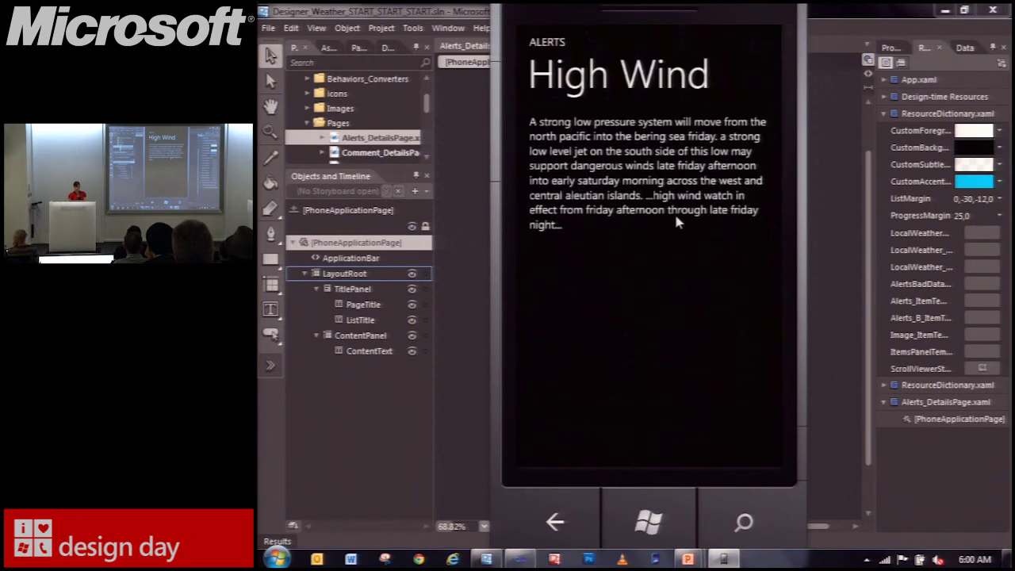
{"action": "left_click", "coordinate": [556, 522]}
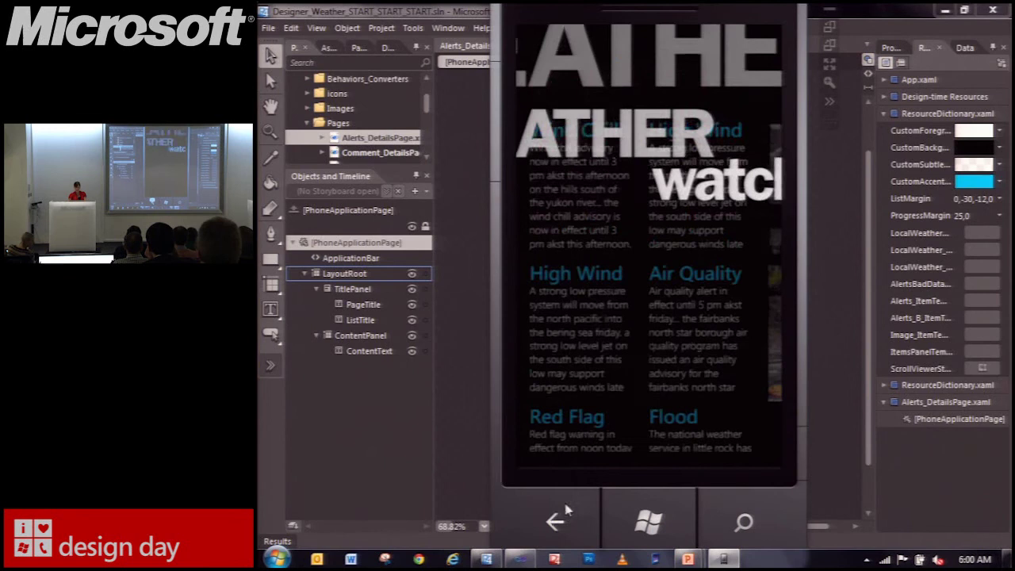
Step: Check the page transition into the pumpkin photo's details page and back to the panorama's image list
{"action": "left_click_drag", "start_coordinate": [708, 222], "coordinate": [583, 162]}
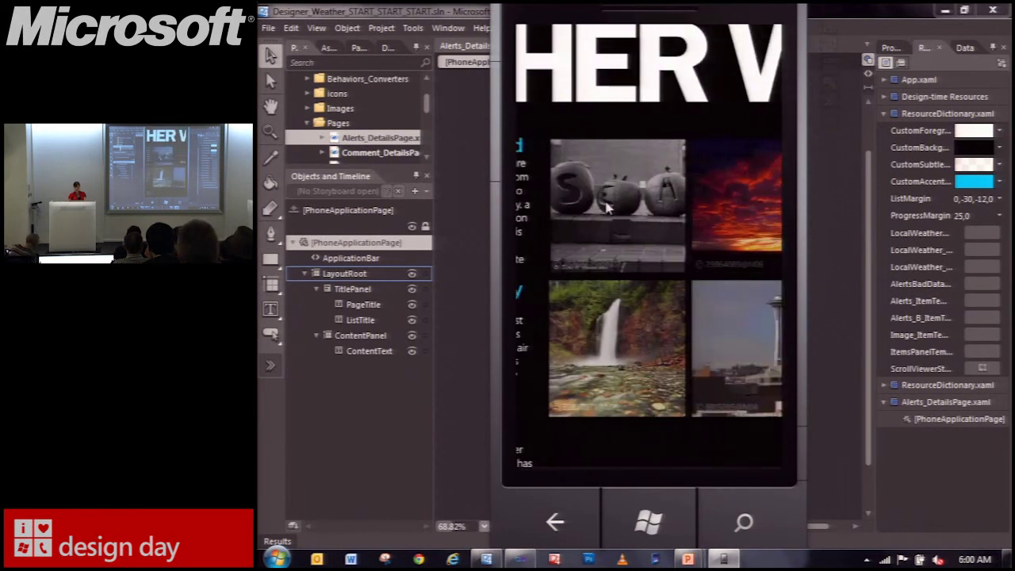
{"action": "left_click", "coordinate": [580, 164]}
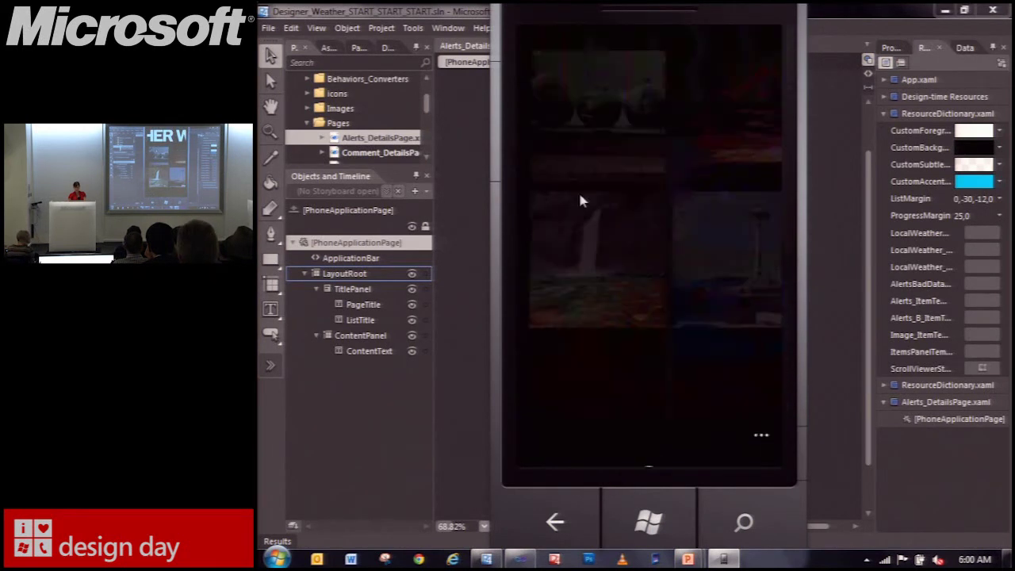
{"action": "left_click", "coordinate": [649, 449]}
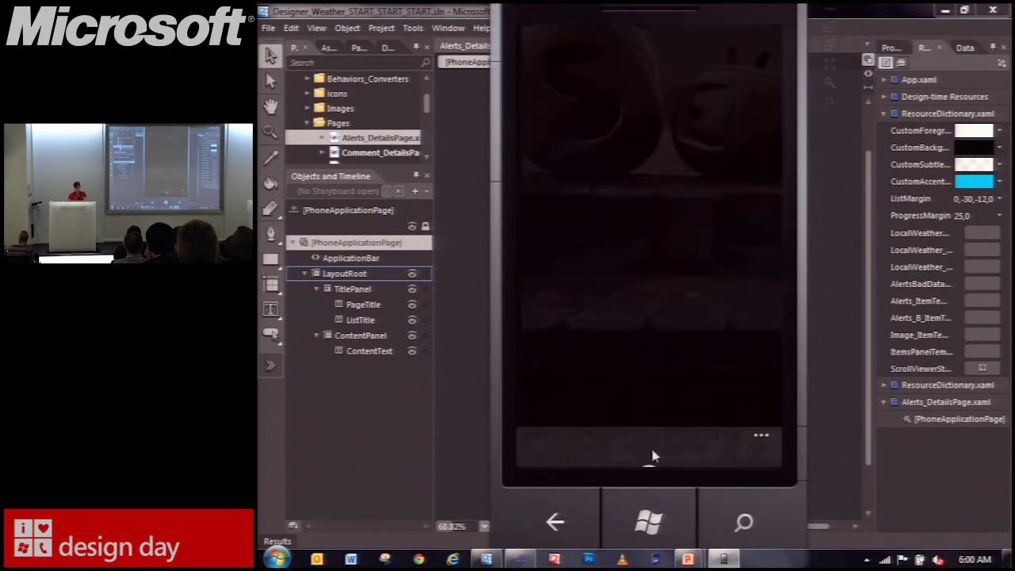
{"action": "left_click", "coordinate": [555, 527]}
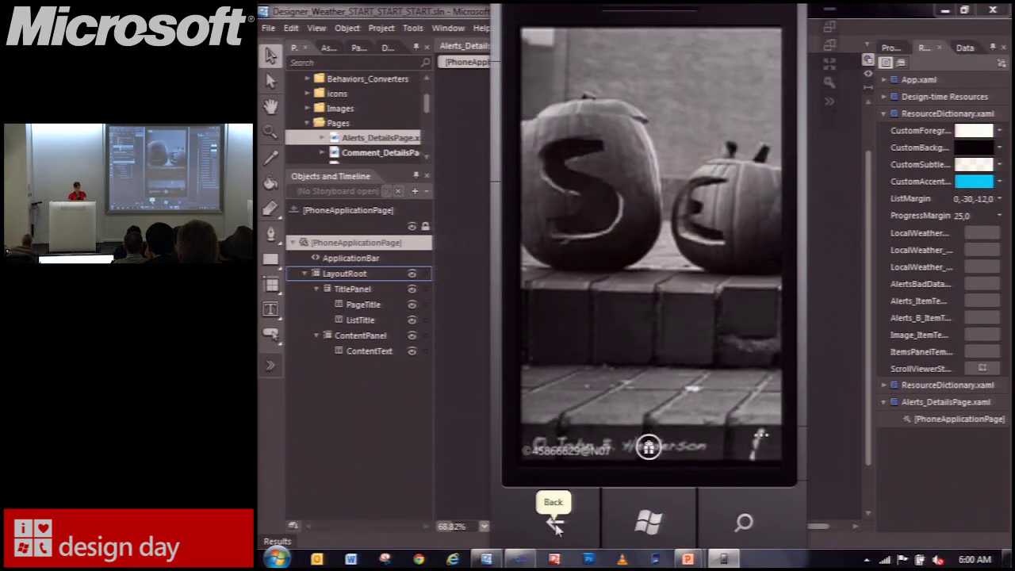
{"action": "left_click", "coordinate": [557, 525]}
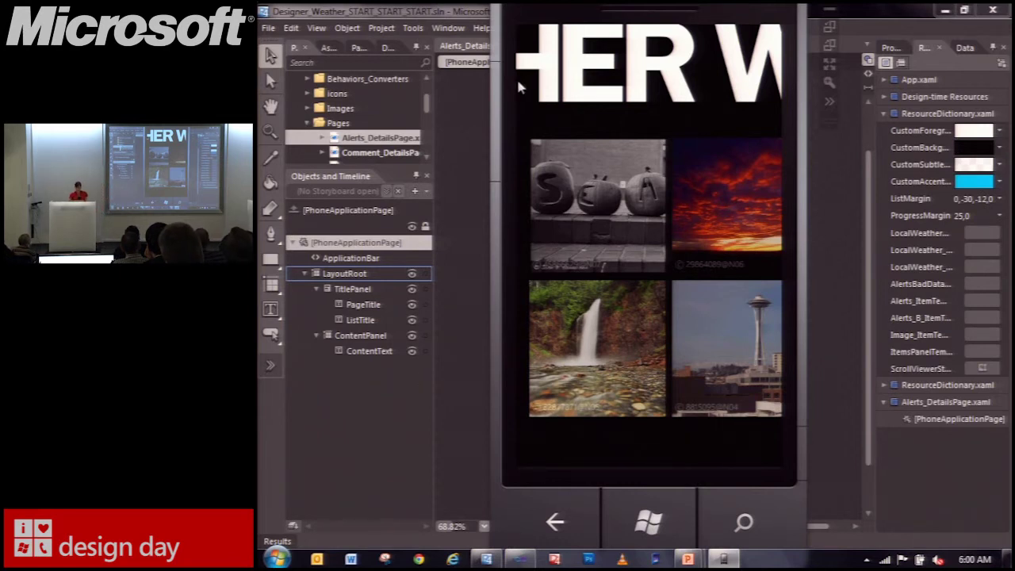
Step: Switch back to Expression Blend, bring up MainPage.xaml and select the AlertsList ListBox in the panorama
{"action": "left_click", "coordinate": [427, 81]}
{"action": "left_click", "coordinate": [480, 89]}
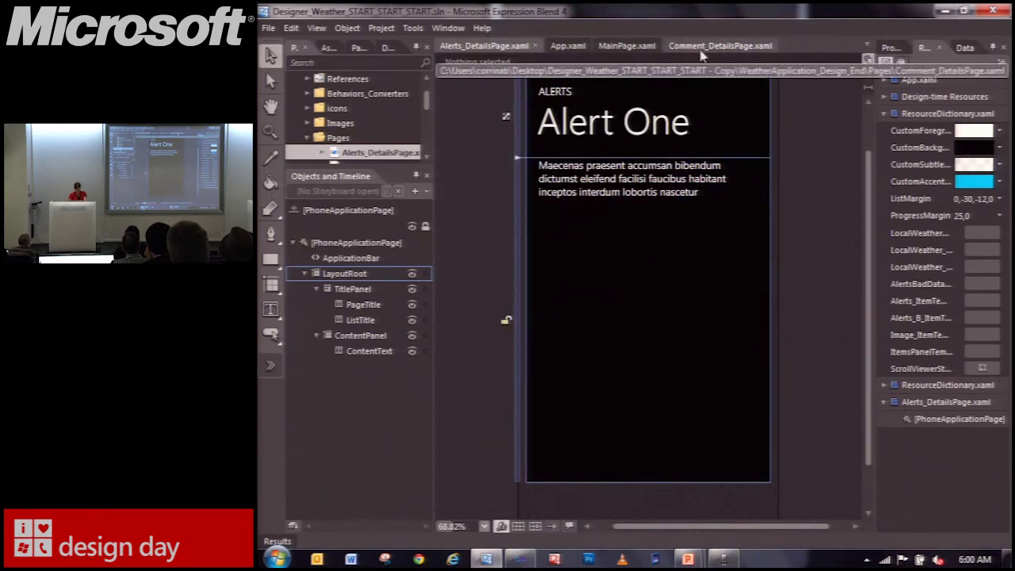
{"action": "left_click", "coordinate": [625, 46]}
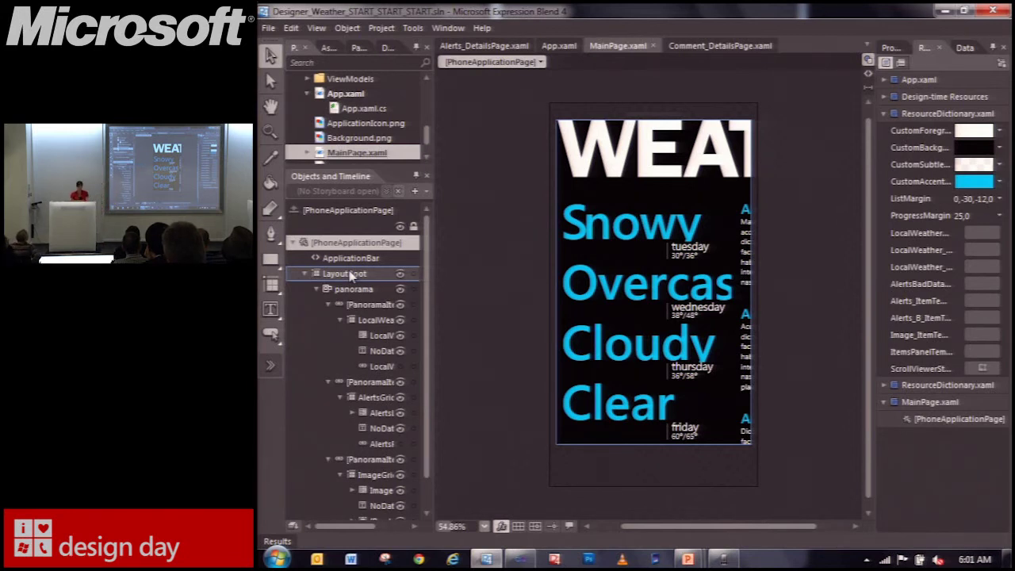
{"action": "left_click", "coordinate": [379, 414]}
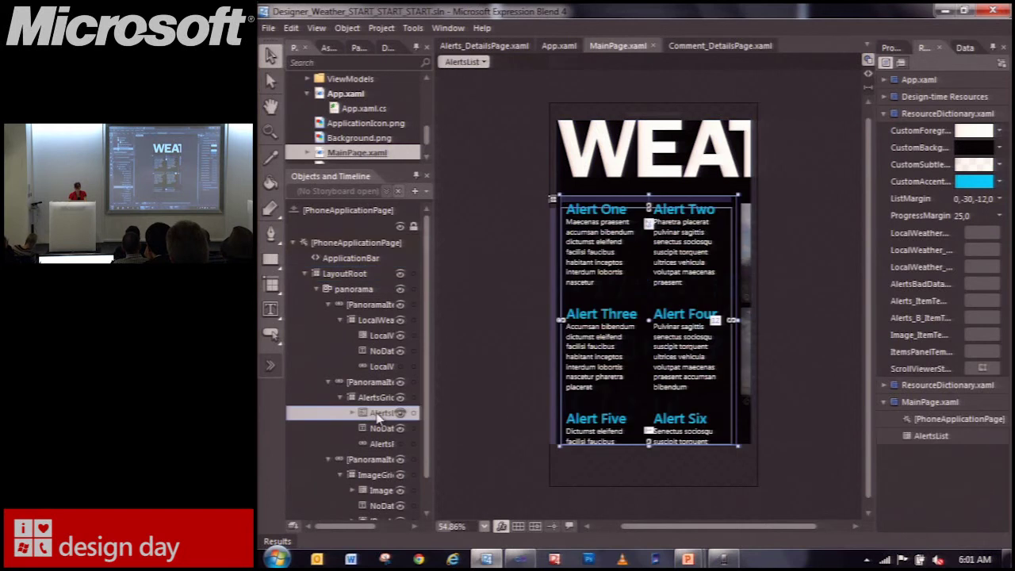
{"action": "left_click", "coordinate": [383, 491]}
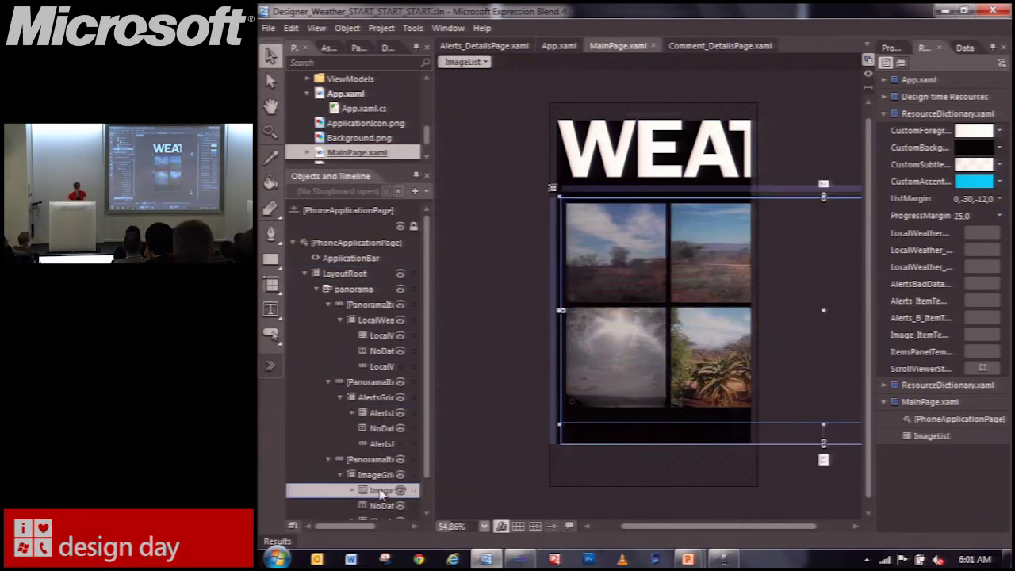
{"action": "left_click", "coordinate": [380, 414]}
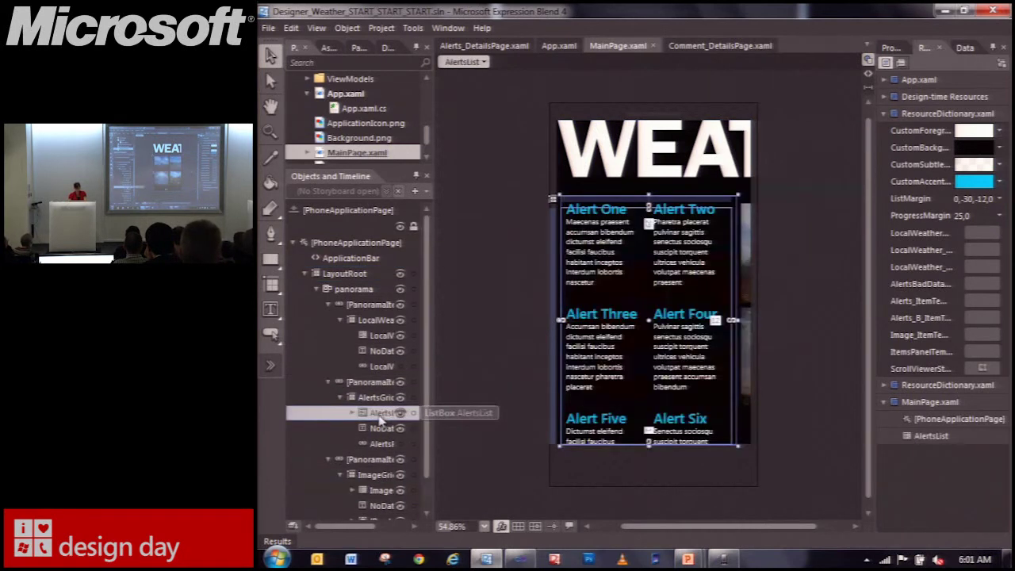
Step: Show the XAML alongside the design and try to insert a toolkit:TiltEffect.IsTiltEnabled attribute directly before AlertsList's d:DataContext
{"action": "left_click", "coordinate": [868, 88]}
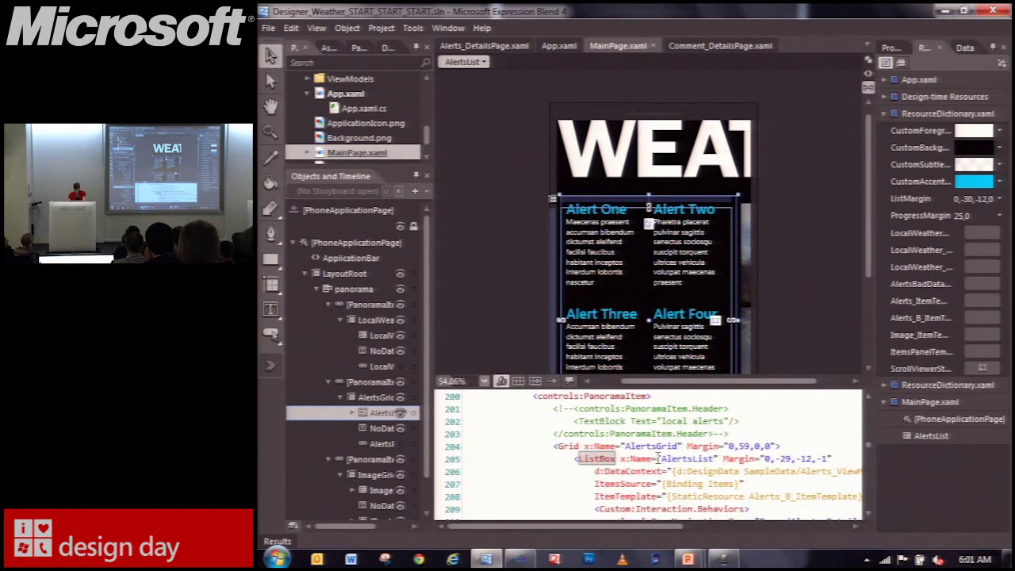
{"action": "left_click", "coordinate": [596, 471]}
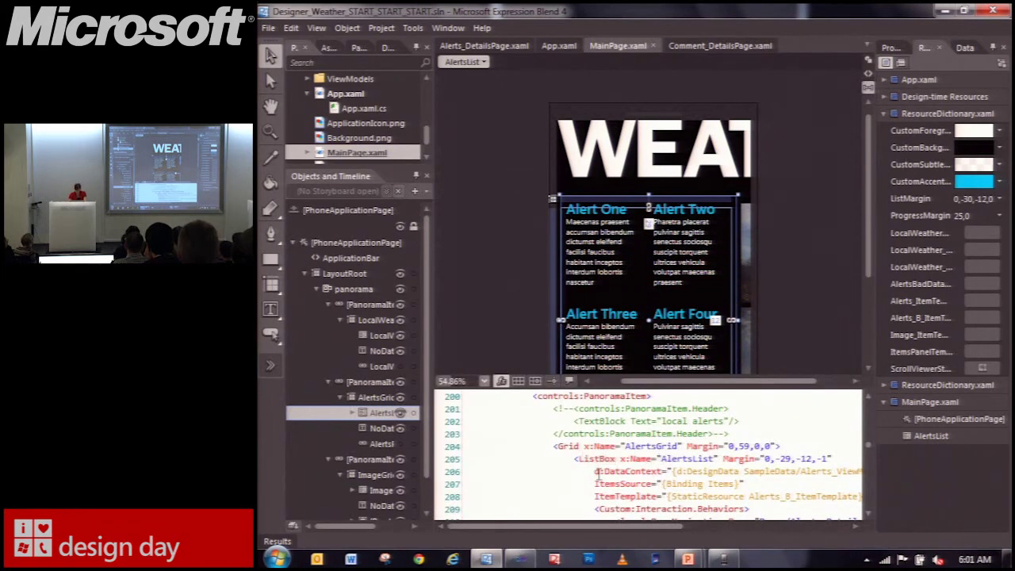
{"action": "type", "text": "toolk"}
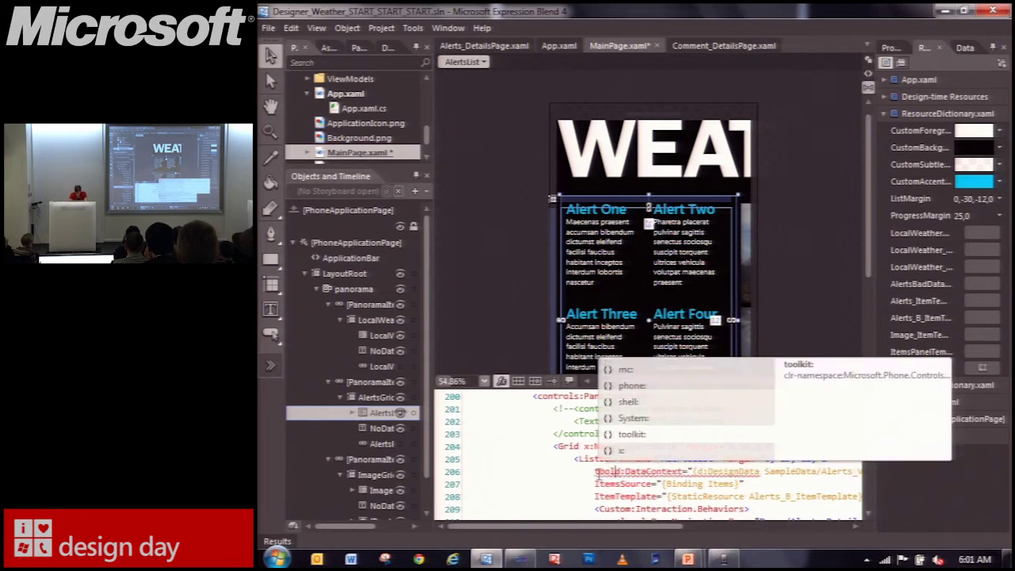
{"action": "key", "text": "BackSpace"}
{"action": "type", "text": "k"}
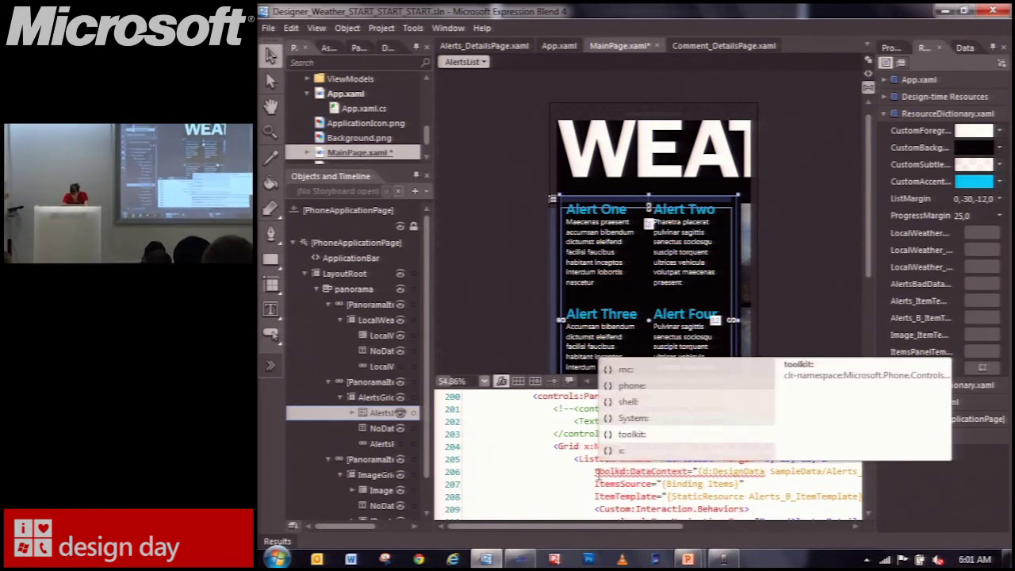
{"action": "key", "text": "Return"}
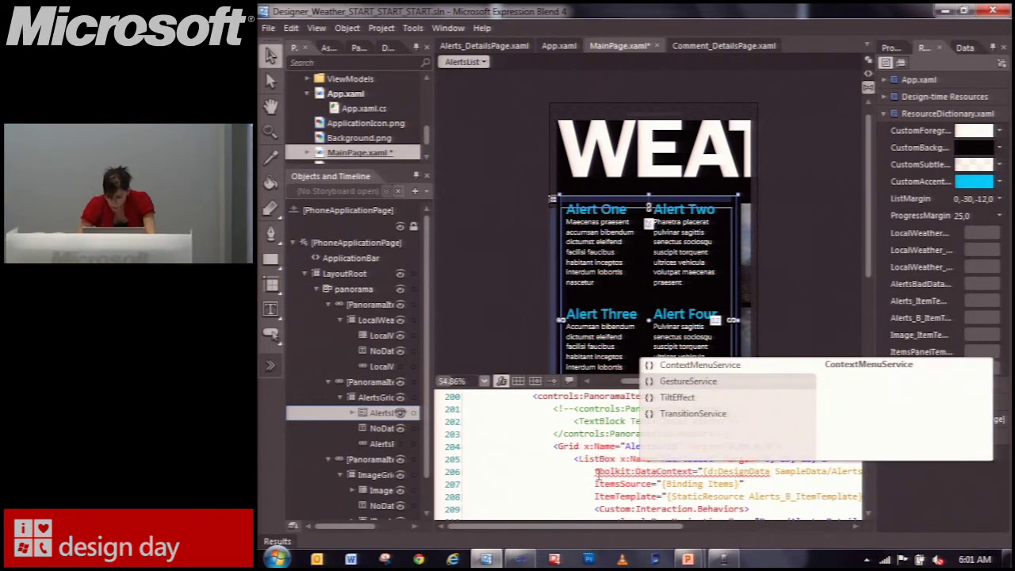
{"action": "type", "text": "TiltEffect."}
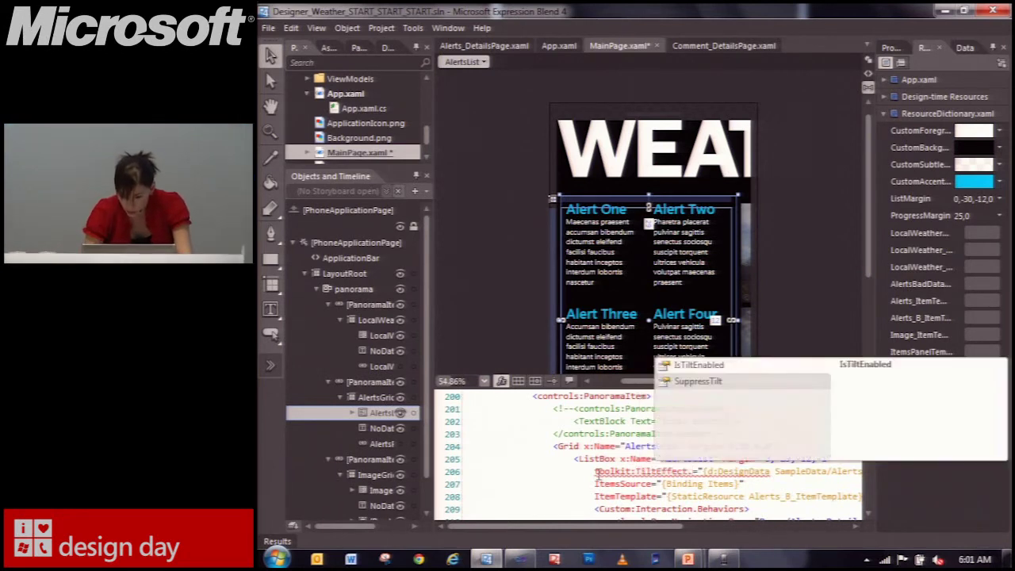
{"action": "key", "text": "Tab"}
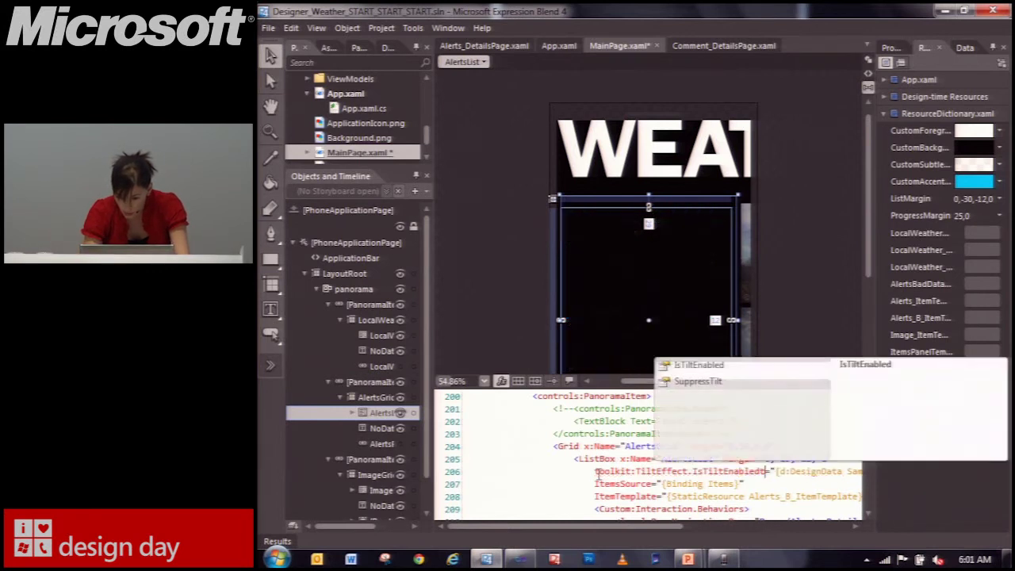
{"action": "type", "text": "\""}
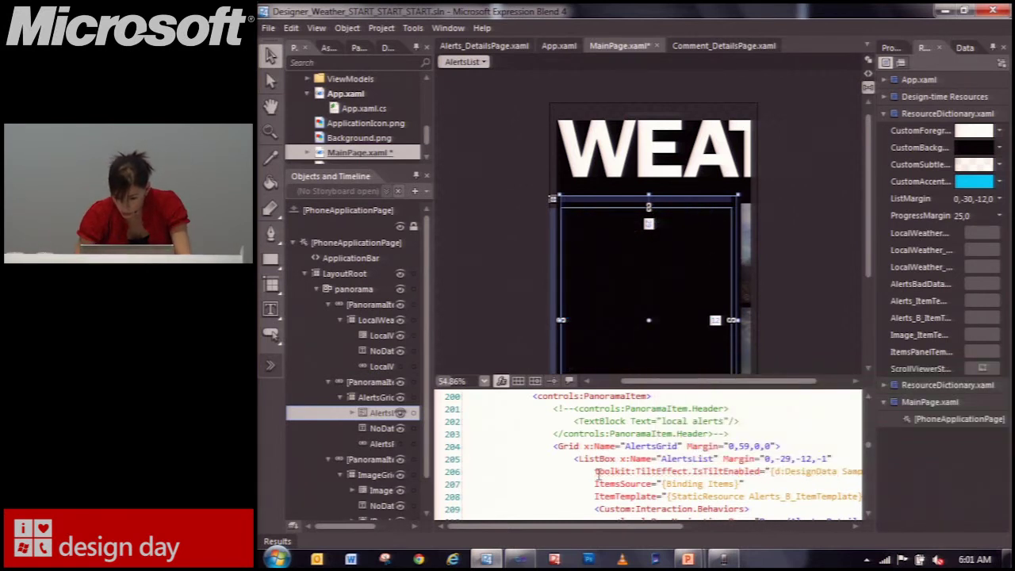
Step: Undo the run-together edit and set toolkit:TiltEffect.IsTiltEnabled to True on a separate line of the AlertsList ListBox
{"action": "key", "text": "ctrl+z"}
{"action": "key", "text": "ctrl+z"}
{"action": "key", "text": "ctrl+z"}
{"action": "key", "text": "ctrl+z"}
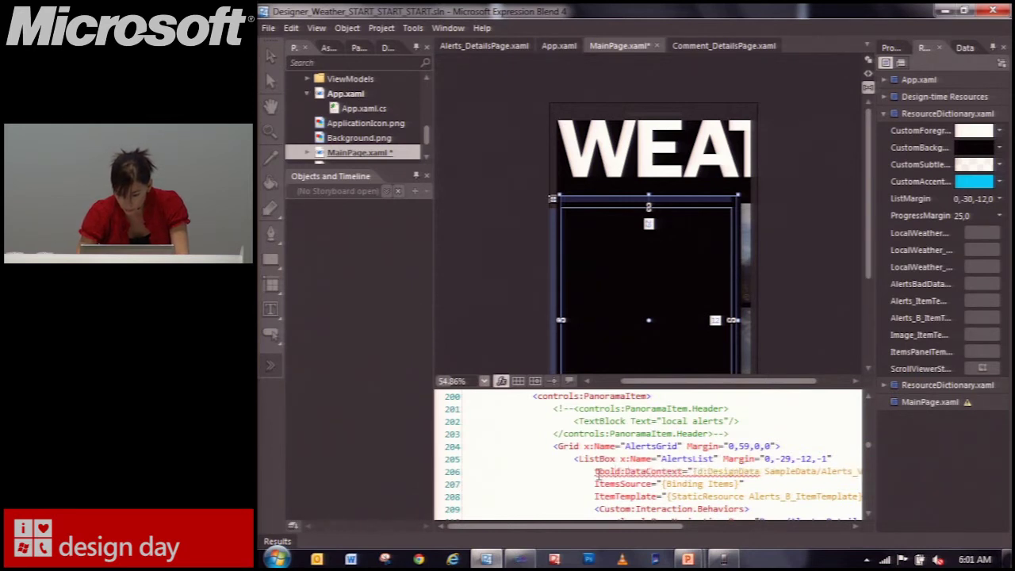
{"action": "key", "text": "Return"}
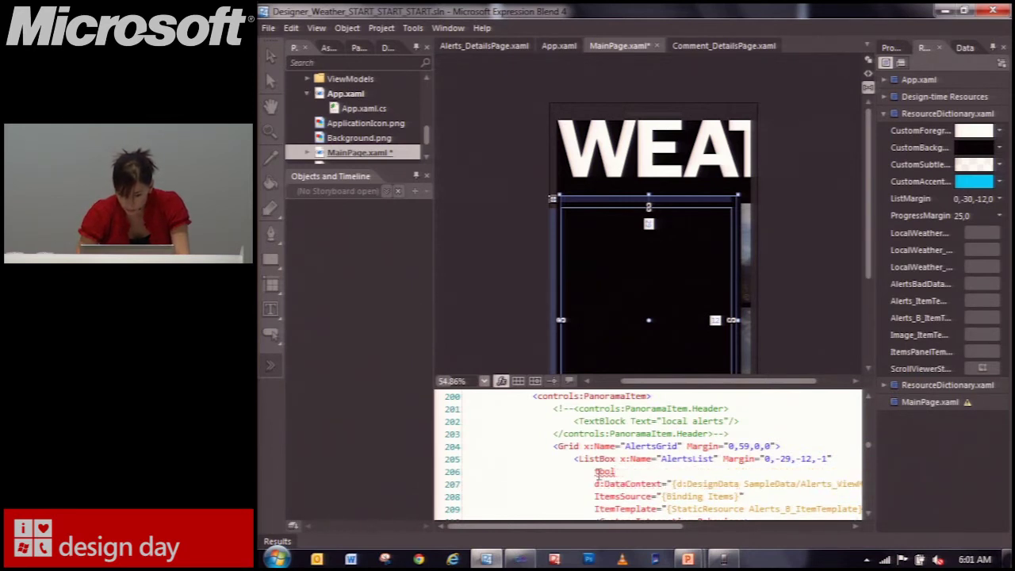
{"action": "key", "text": "shift+Home"}
{"action": "key", "text": "Left"}
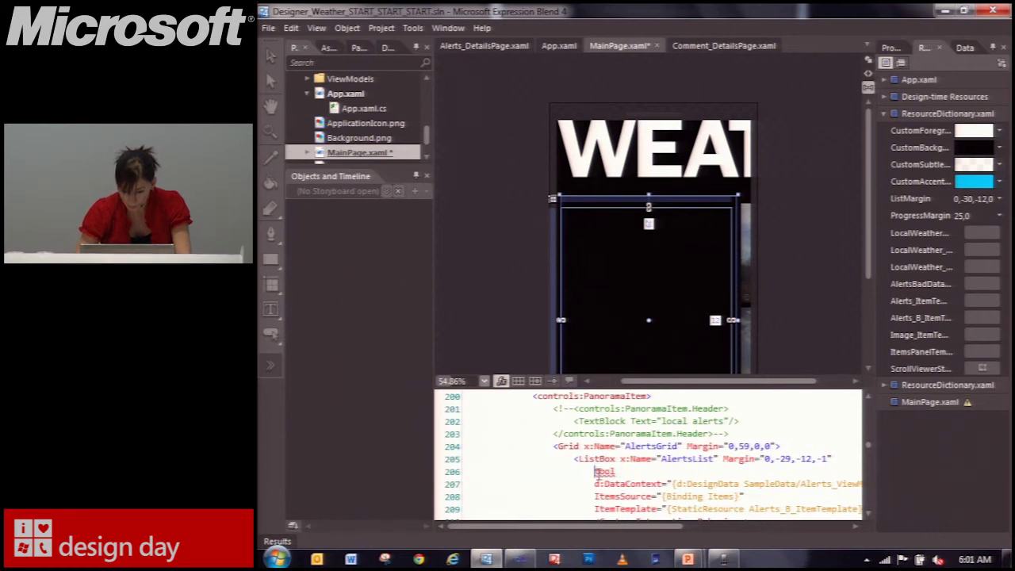
{"action": "key", "text": "ctrl+space"}
{"action": "type", "text": "kit:"}
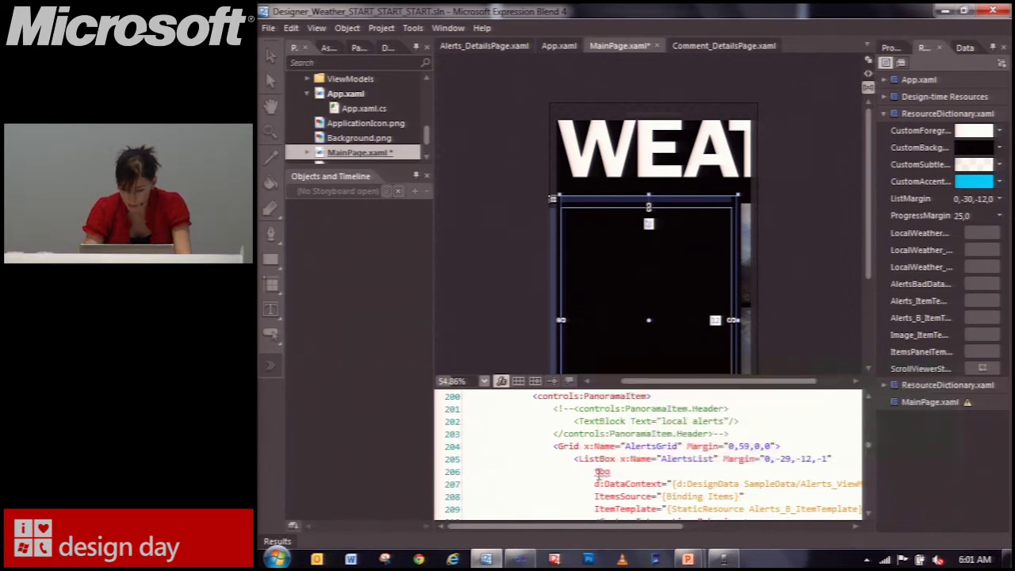
{"action": "type", "text": "TiltEffect."}
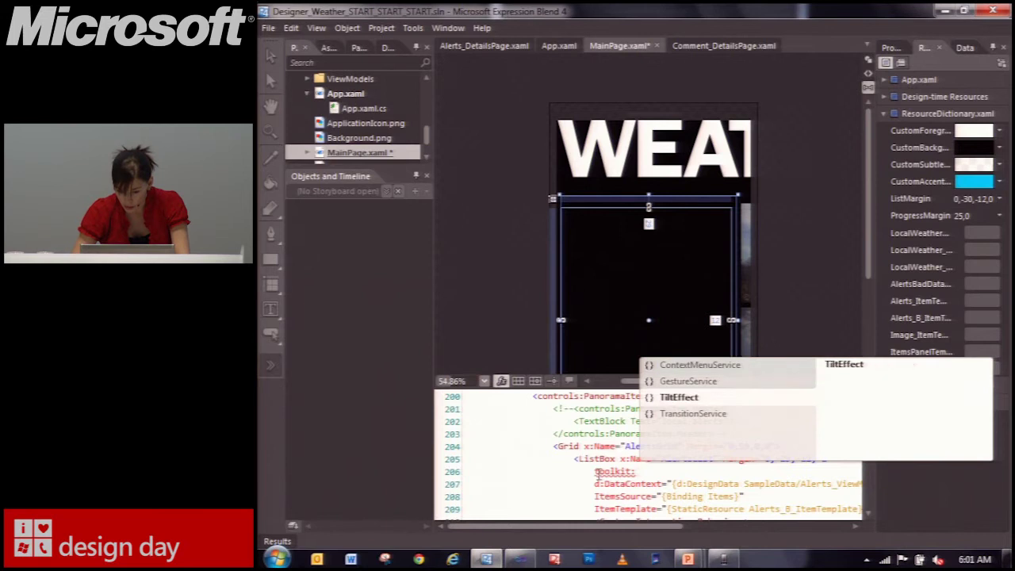
{"action": "key", "text": "Return"}
{"action": "type", "text": "TiltEffect.IsTiltEnabled=\"t"}
{"action": "key", "text": "Return"}
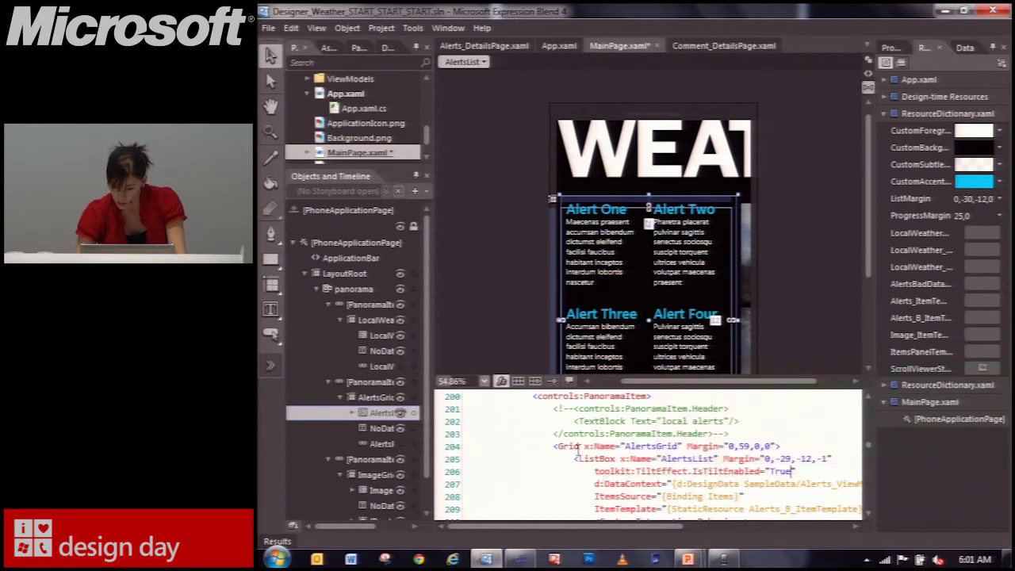
Step: Copy AlertsList's TiltEffect.IsTiltEnabled attribute into the ImageList ListBox, keeping it on its own line above d:DataContext
{"action": "left_click_drag", "start_coordinate": [835, 457], "coordinate": [840, 468]}
{"action": "key", "text": "ctrl+c"}
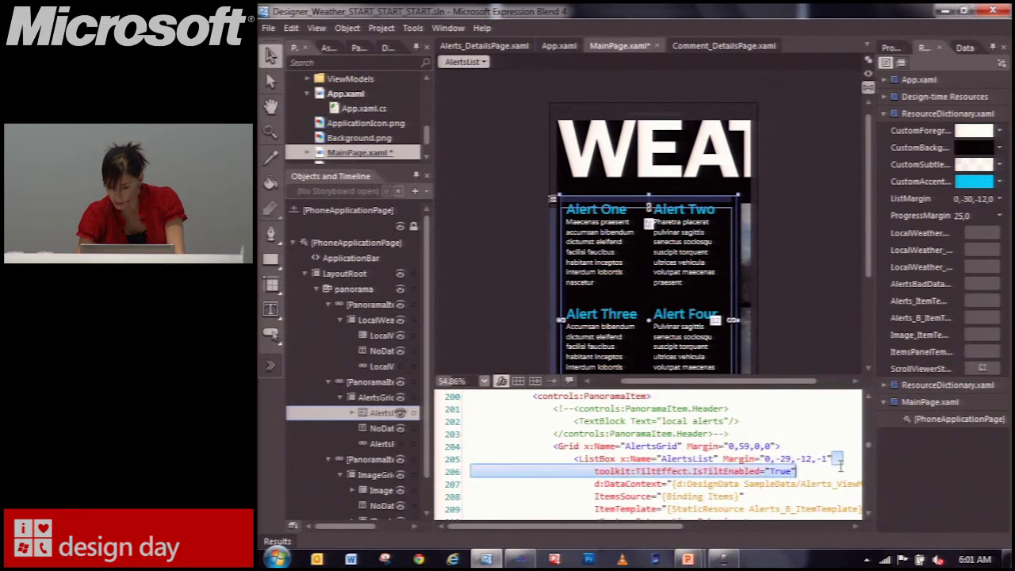
{"action": "left_click", "coordinate": [379, 492]}
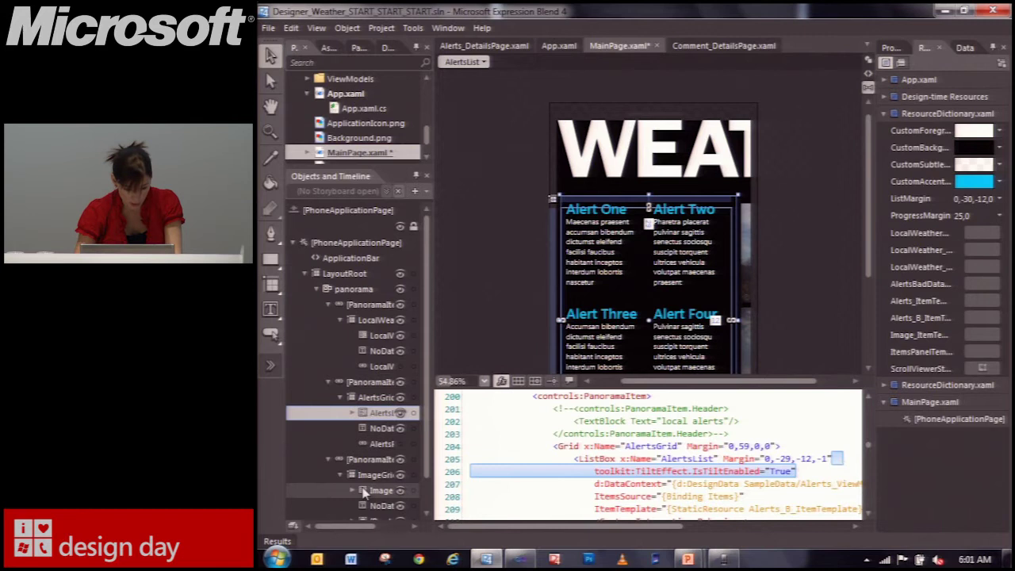
{"action": "left_click", "coordinate": [594, 470]}
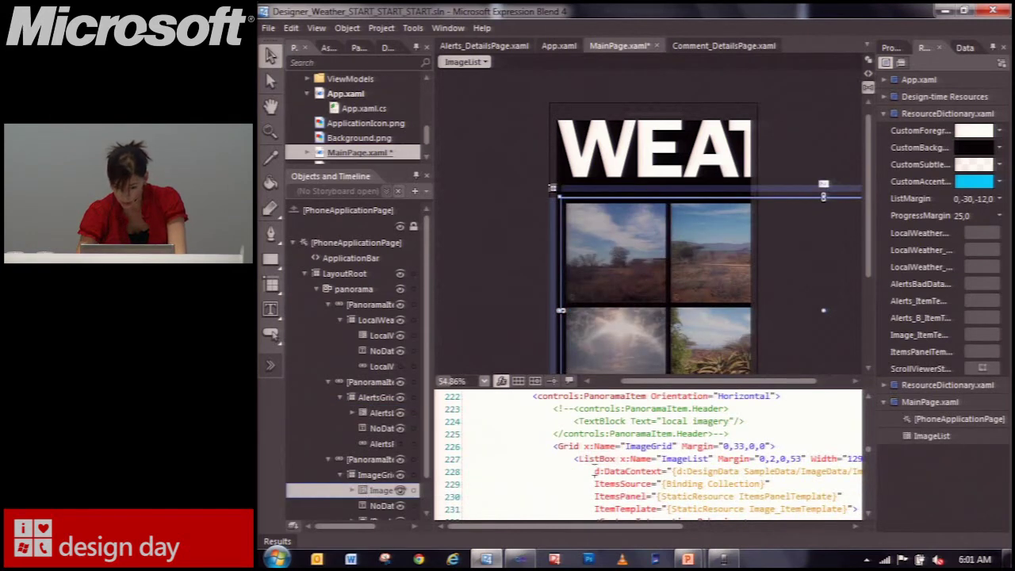
{"action": "key", "text": "ctrl+v"}
{"action": "key", "text": "BackSpace"}
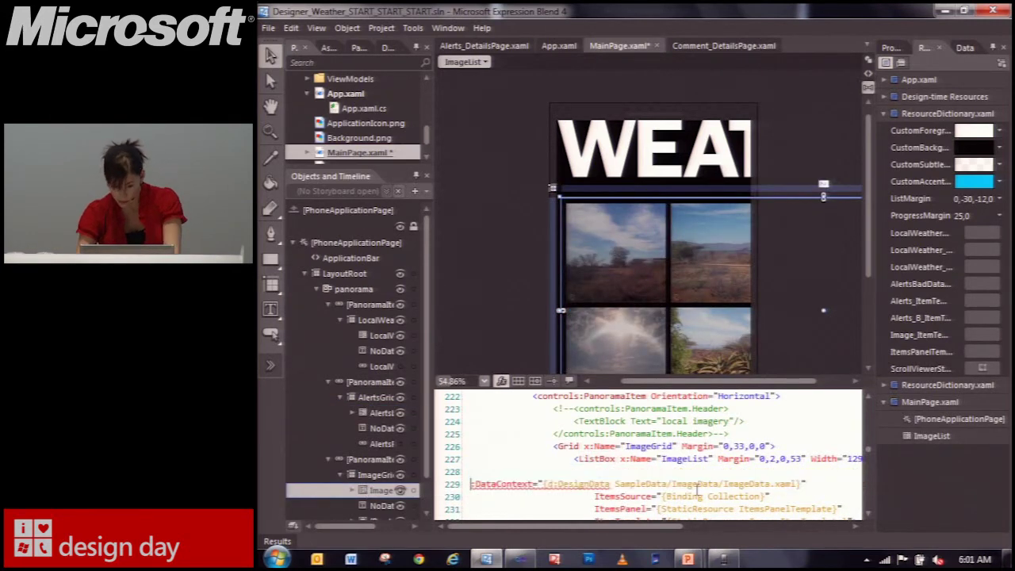
{"action": "key", "text": "ctrl+z"}
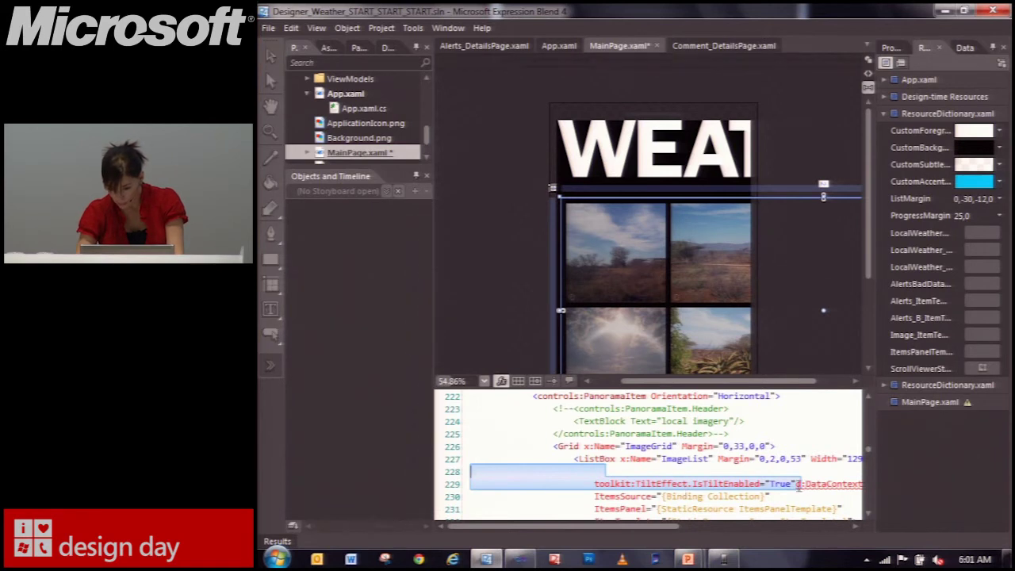
{"action": "left_click", "coordinate": [797, 485]}
{"action": "key", "text": "Return"}
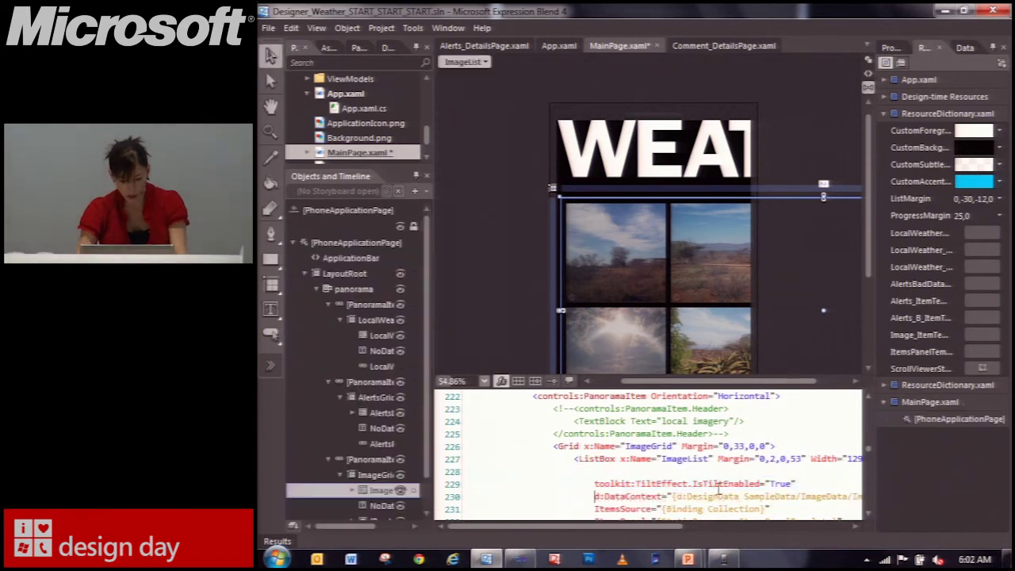
Step: Run the project in the phone emulator and check the tilt effect on the Wind Chill alert, returning to the alerts list
{"action": "key", "text": "F5"}
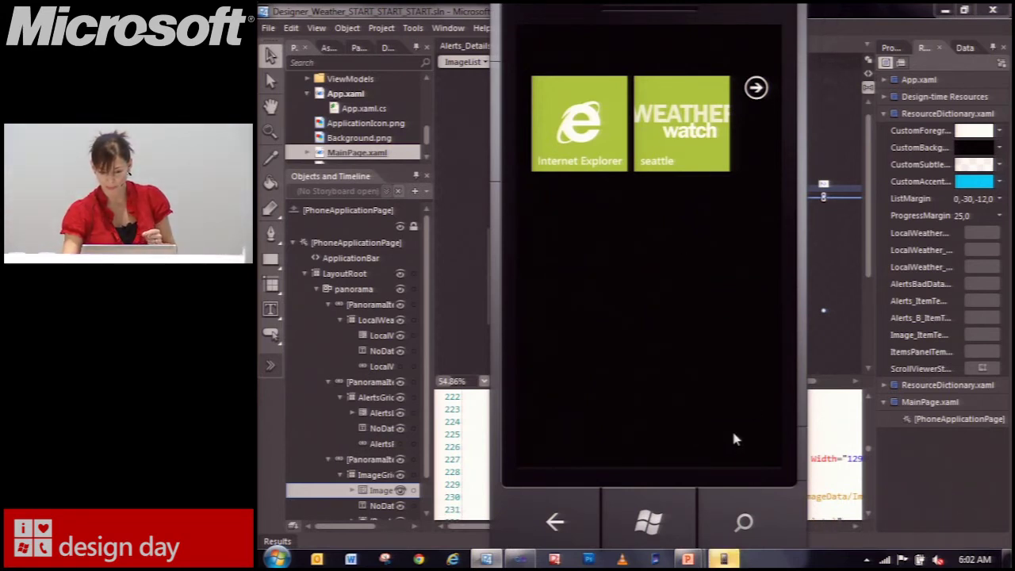
{"action": "left_click", "coordinate": [741, 524]}
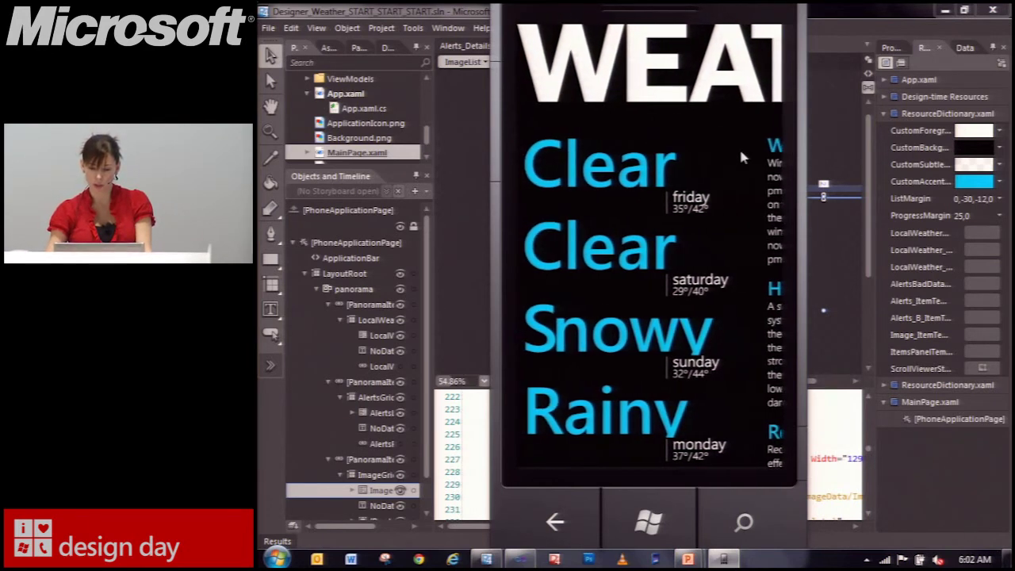
{"action": "left_click_drag", "start_coordinate": [740, 149], "coordinate": [562, 158]}
{"action": "left_click", "coordinate": [560, 150]}
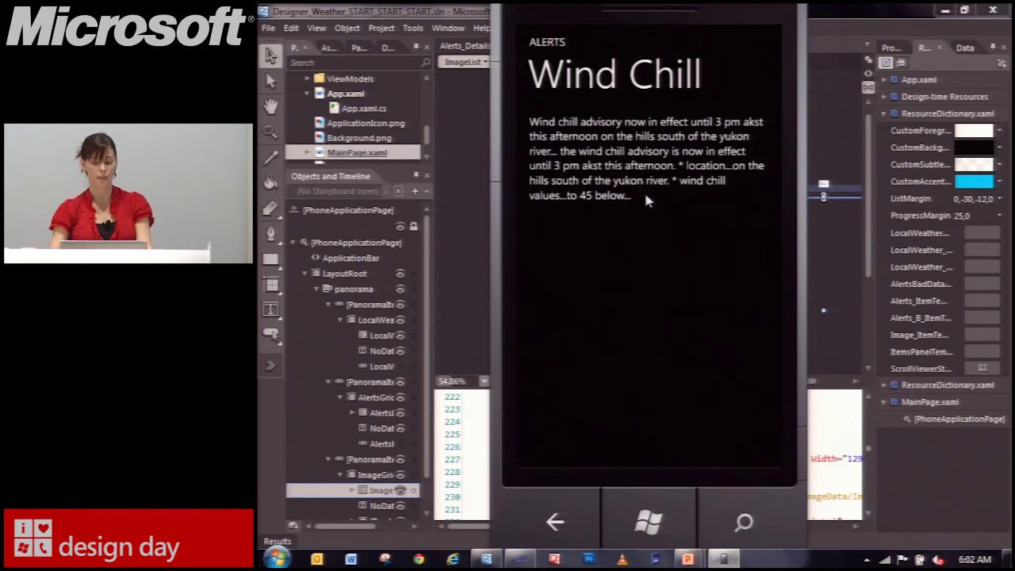
{"action": "left_click", "coordinate": [555, 525]}
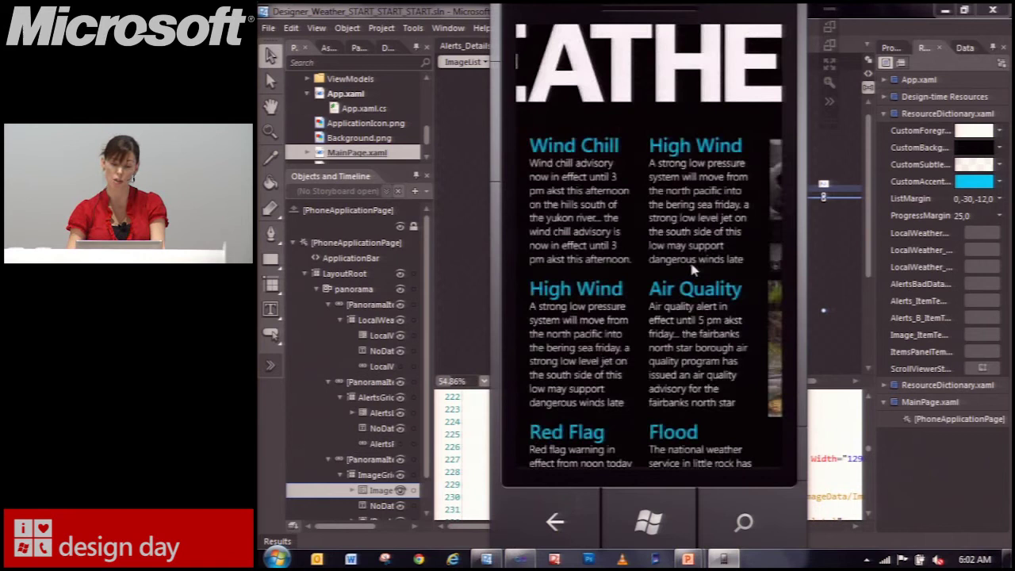
Step: Check the tilt effect on the pumpkin photo in the panorama's image list and return to the list
{"action": "left_click_drag", "start_coordinate": [675, 295], "coordinate": [634, 266]}
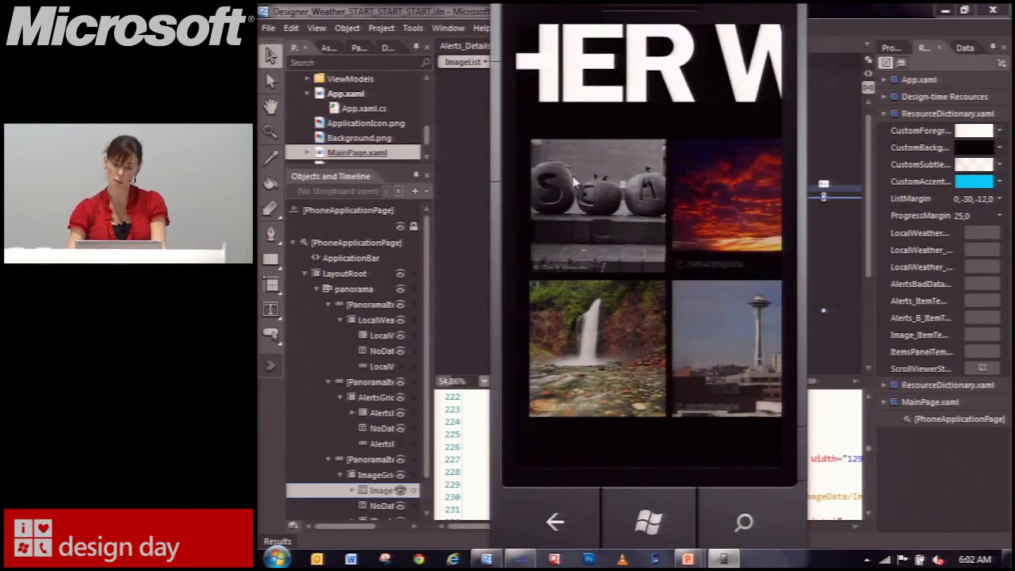
{"action": "left_click", "coordinate": [568, 169]}
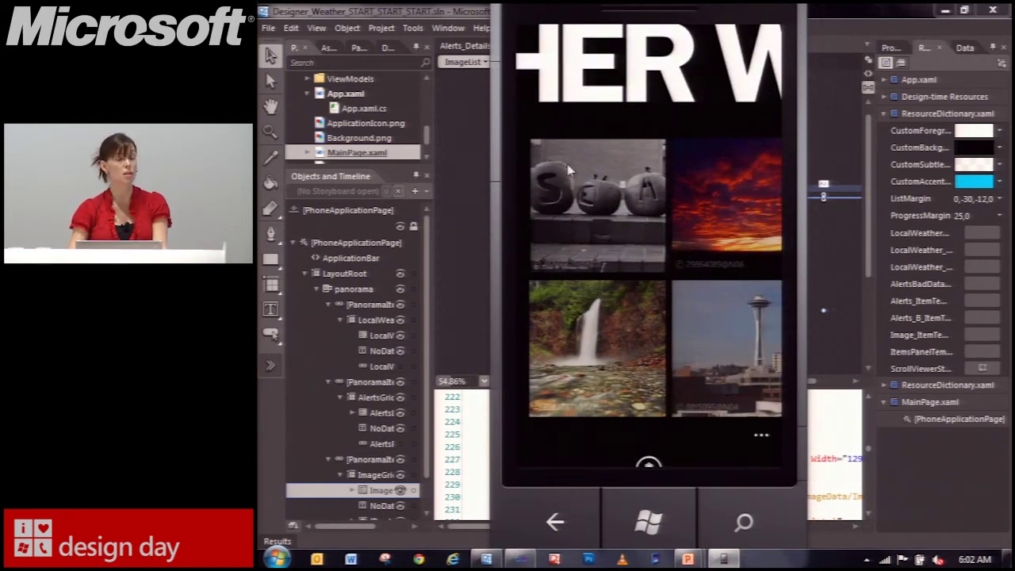
{"action": "left_click", "coordinate": [555, 520]}
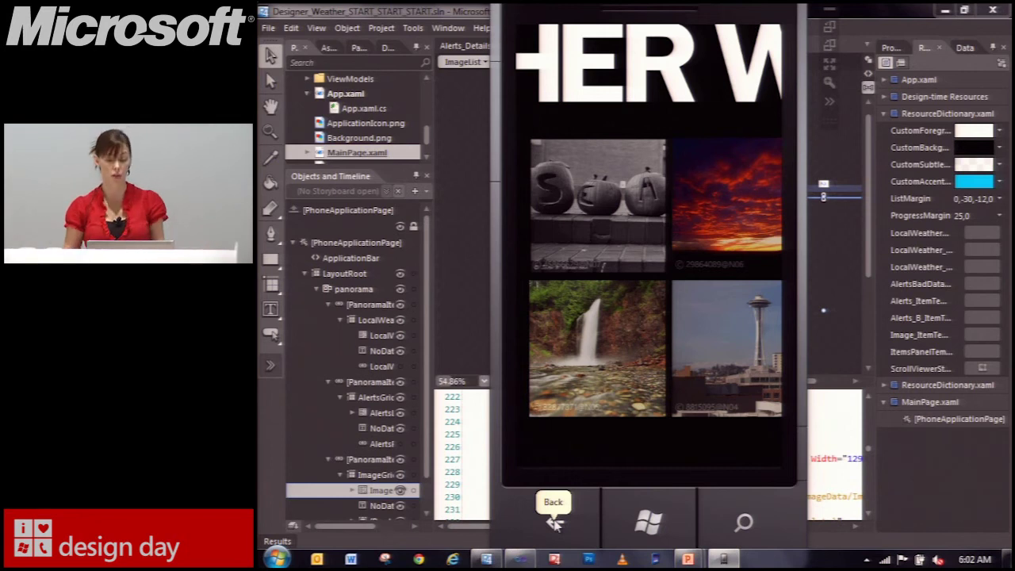
Step: Switch to the running PowerPoint slide show, Refine_YellowReadable
{"action": "key", "text": "alt+Tab"}
{"action": "key", "text": "alt+Tab"}
{"action": "key", "text": "alt+Tab"}
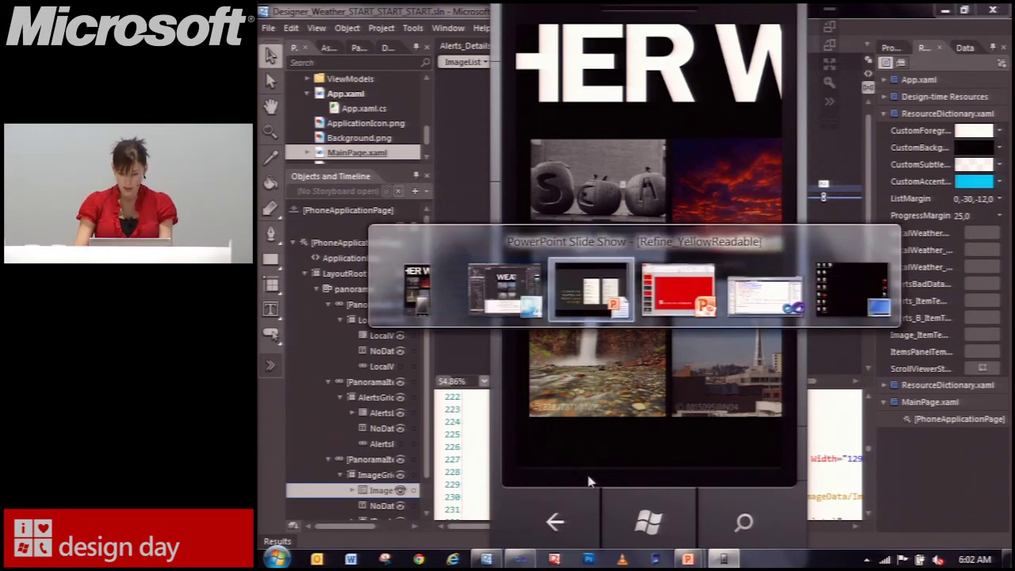
{"action": "key", "text": "alt+Tab"}
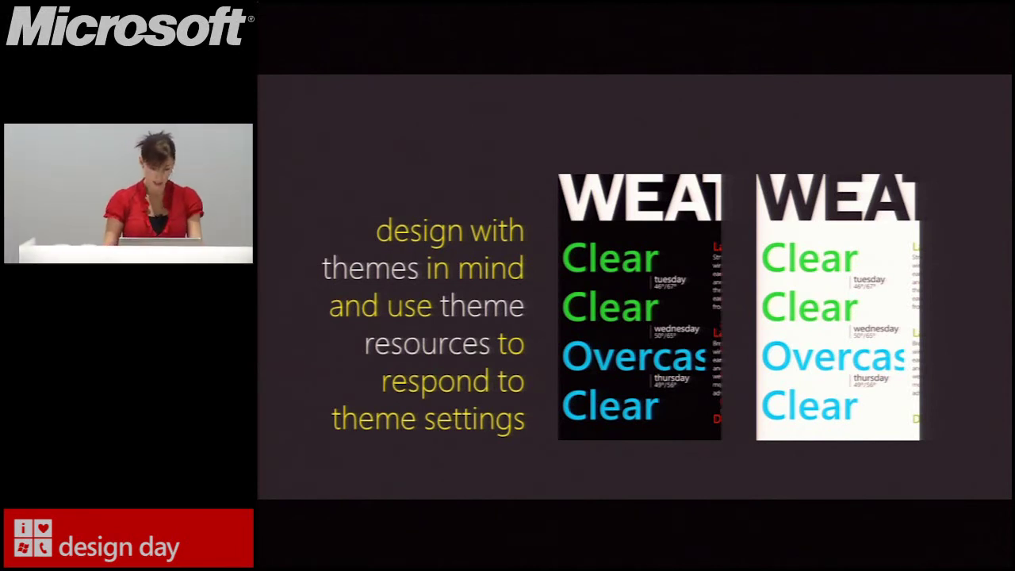
Step: Switch back to Expression Blend and bring up MainPage.xaml in the design-only view
{"action": "key", "text": "alt+Tab"}
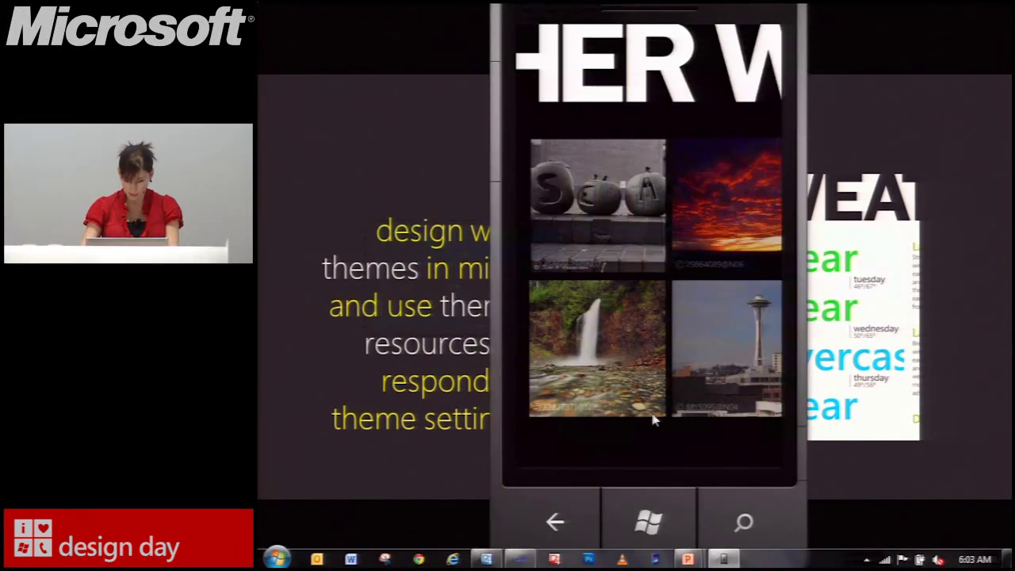
{"action": "key", "text": "alt+Tab"}
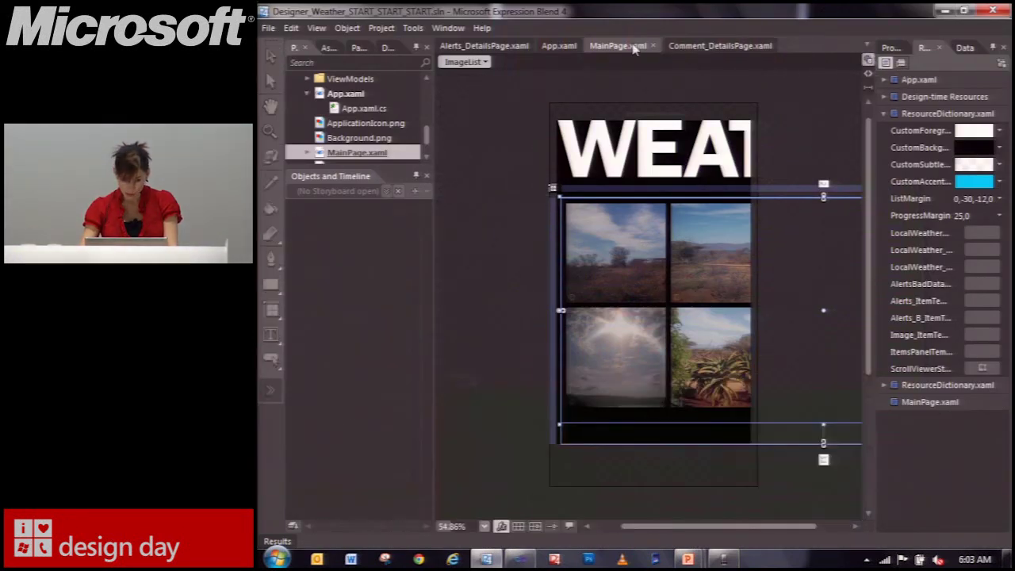
{"action": "left_click", "coordinate": [869, 61]}
{"action": "key", "text": "ctrl+Tab"}
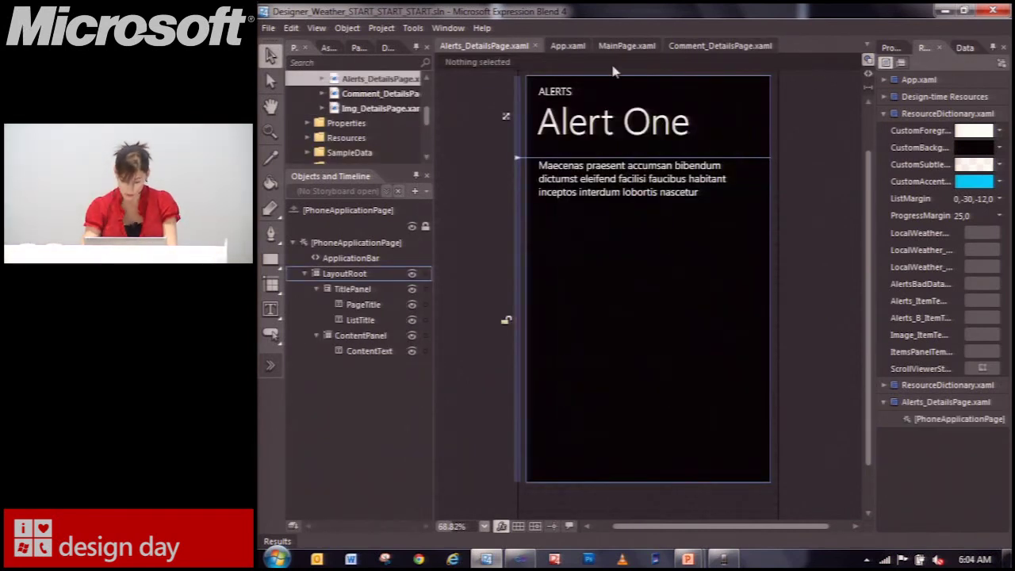
{"action": "left_click", "coordinate": [628, 47]}
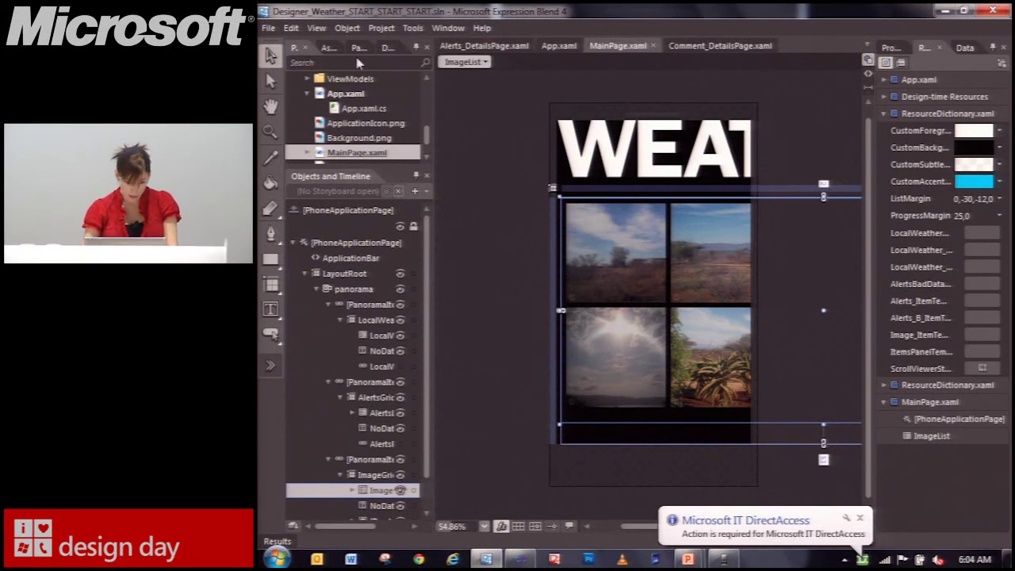
Step: Preview MainPage's first panorama item with the Green accent colour and the light phone theme
{"action": "left_click", "coordinate": [389, 49]}
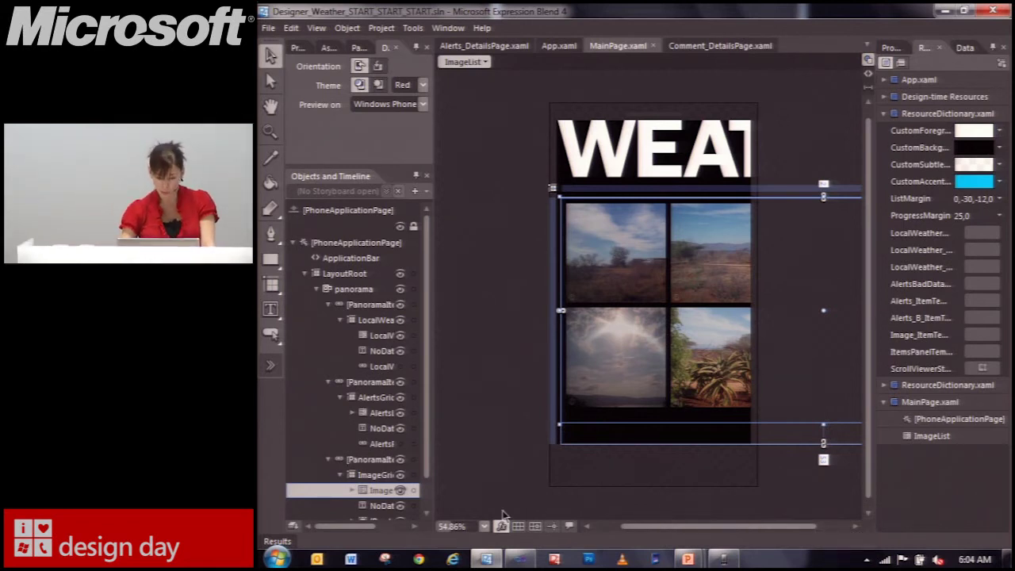
{"action": "left_click", "coordinate": [355, 307]}
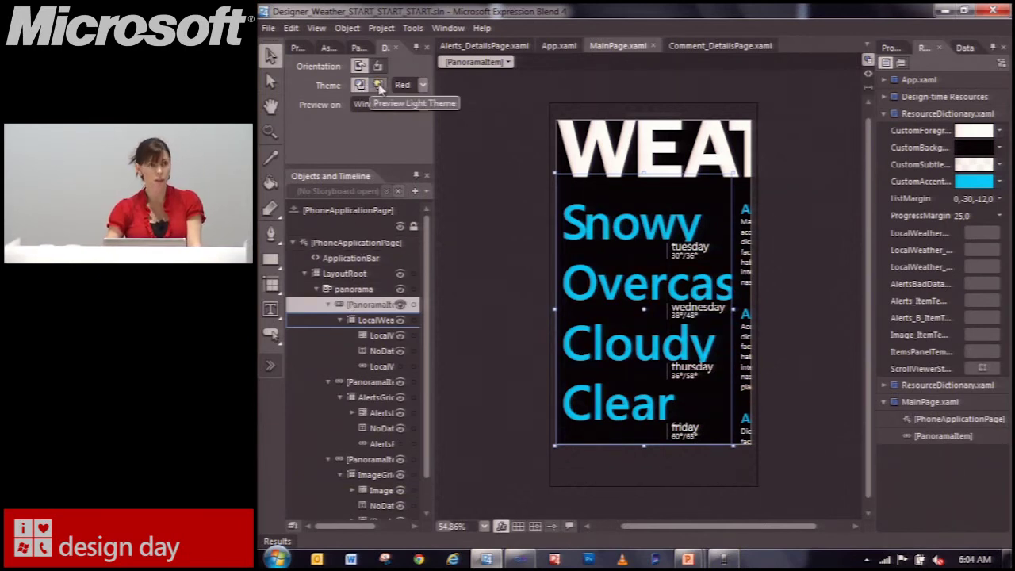
{"action": "left_click", "coordinate": [423, 84]}
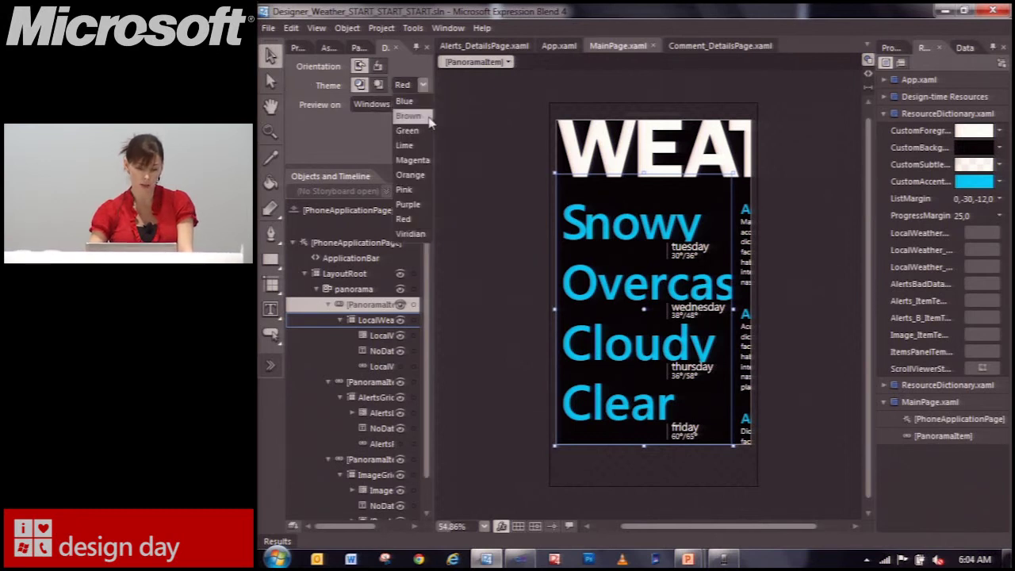
{"action": "left_click", "coordinate": [422, 130]}
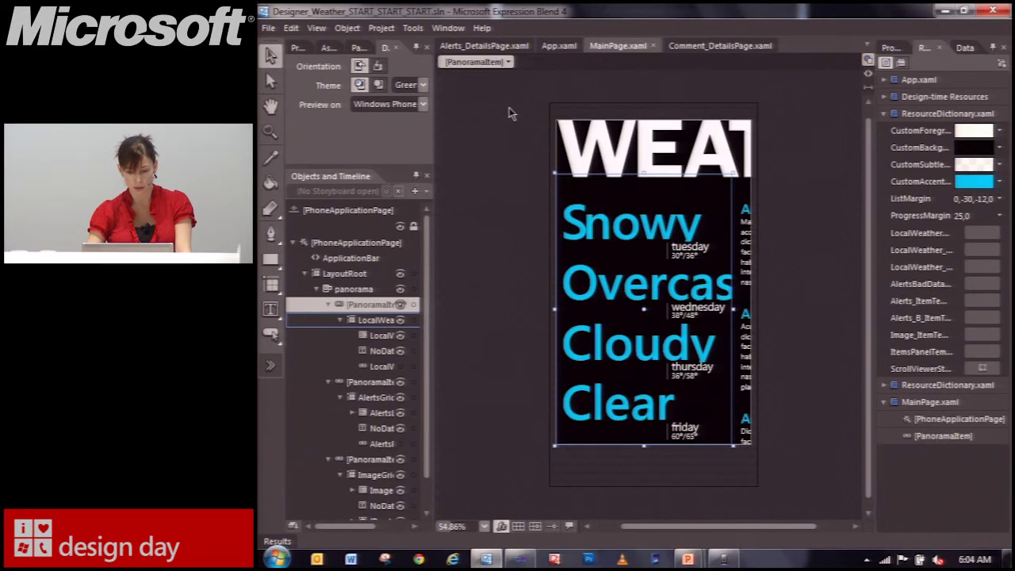
{"action": "left_click", "coordinate": [379, 88]}
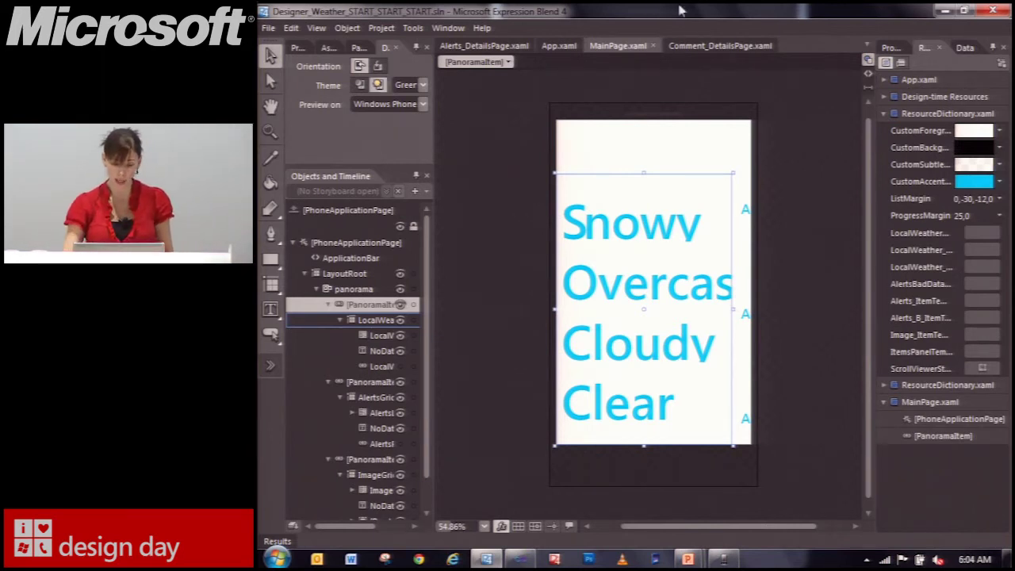
Step: Open Alerts_DetailsPage.xaml and select its LayoutRoot grid
{"action": "left_click", "coordinate": [509, 49]}
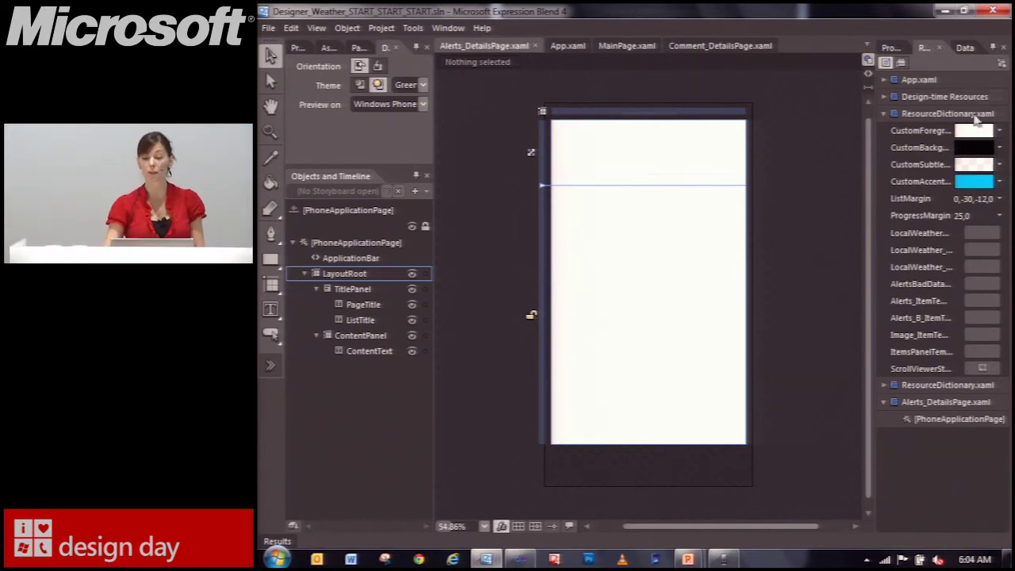
{"action": "left_click", "coordinate": [360, 274]}
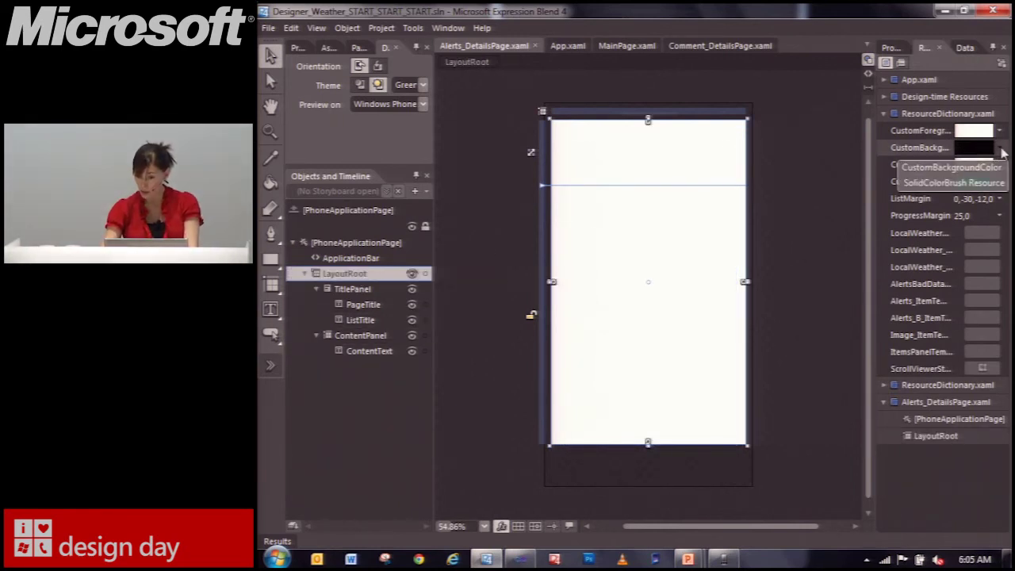
{"action": "left_click", "coordinate": [976, 148]}
{"action": "left_click", "coordinate": [964, 172]}
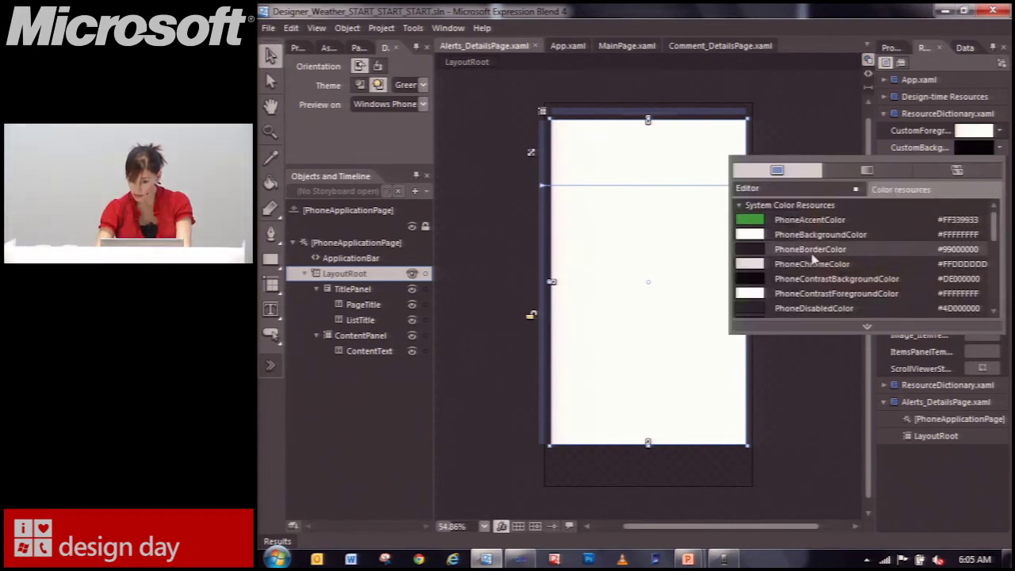
{"action": "left_click", "coordinate": [973, 150]}
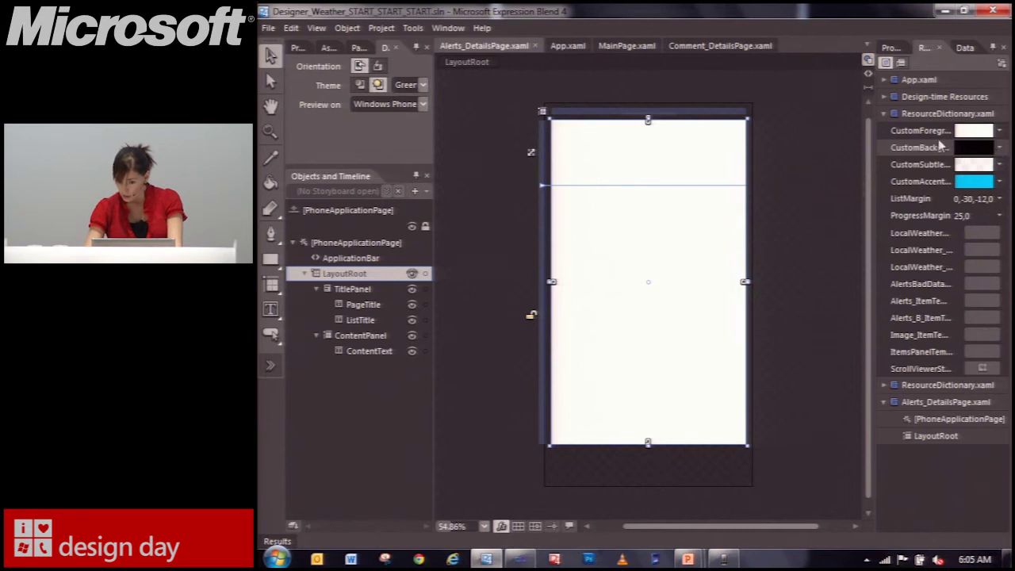
Step: Set the alert details LayoutRoot background to the CustomBackgroundColor brush resource and return to MainPage.xaml
{"action": "left_click", "coordinate": [892, 49]}
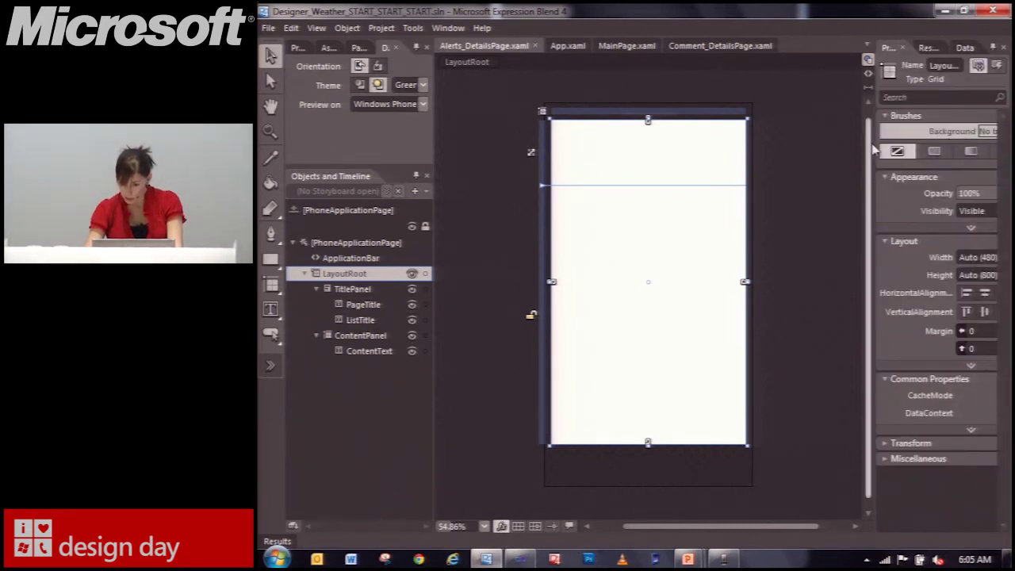
{"action": "left_click_drag", "start_coordinate": [872, 149], "coordinate": [821, 148]}
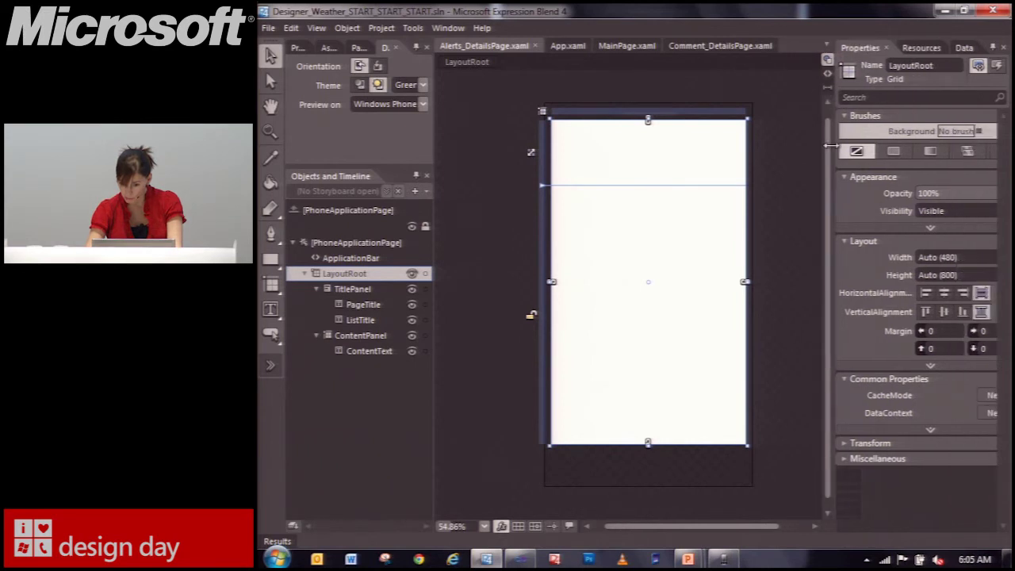
{"action": "left_click", "coordinate": [990, 151]}
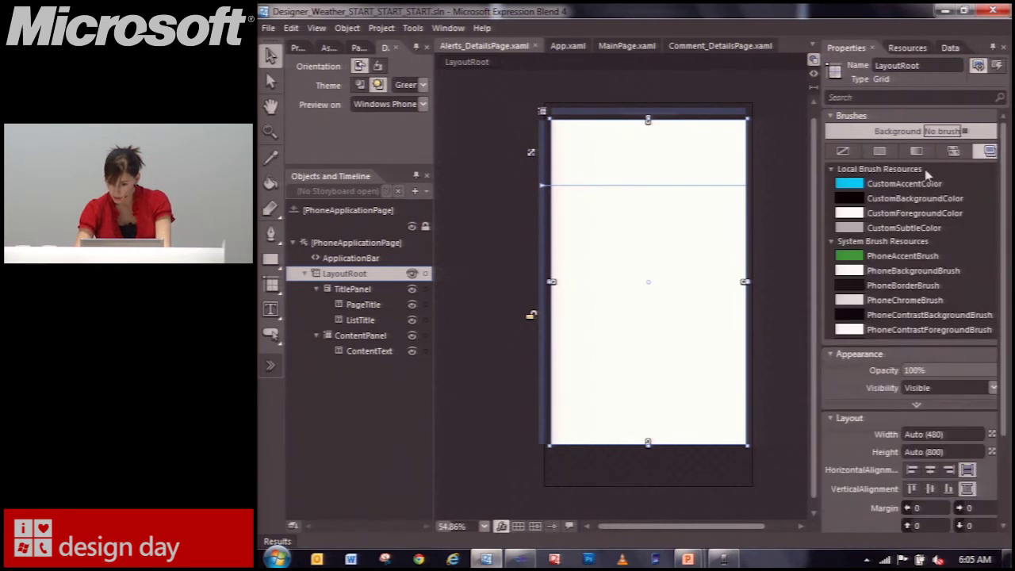
{"action": "left_click", "coordinate": [889, 200]}
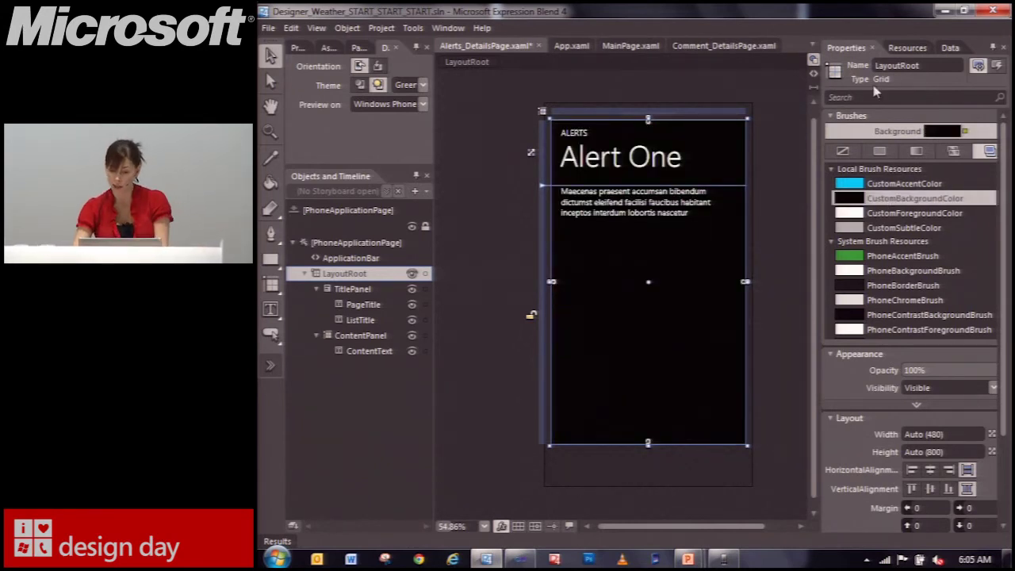
{"action": "left_click", "coordinate": [639, 46]}
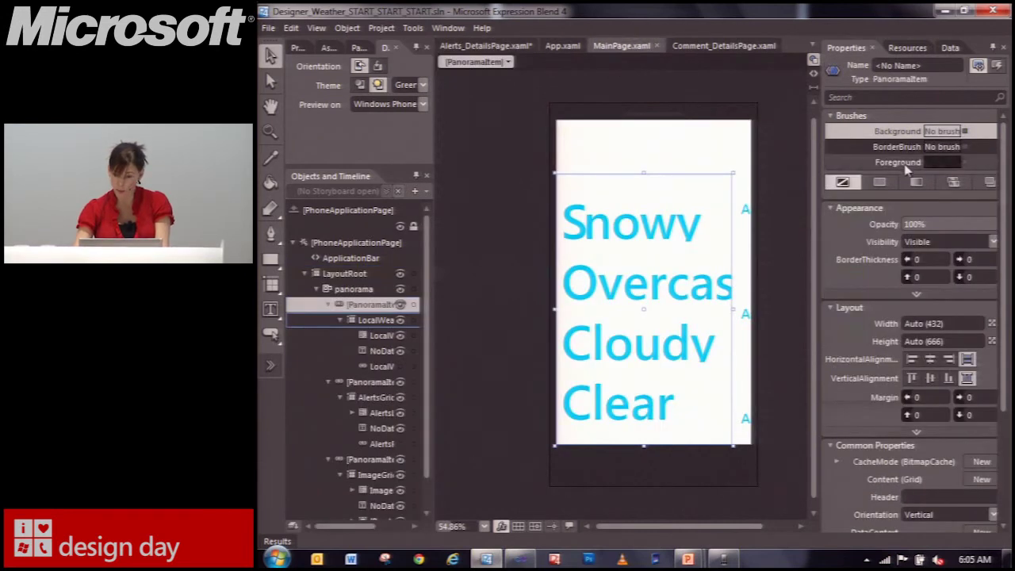
{"action": "left_click", "coordinate": [990, 181]}
{"action": "left_click", "coordinate": [911, 231]}
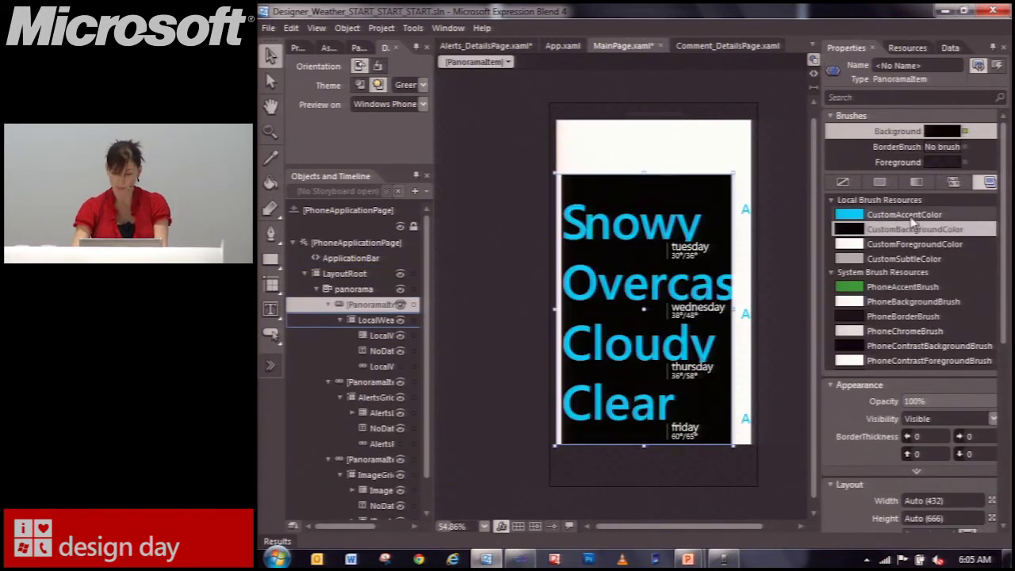
{"action": "key", "text": "ctrl+z"}
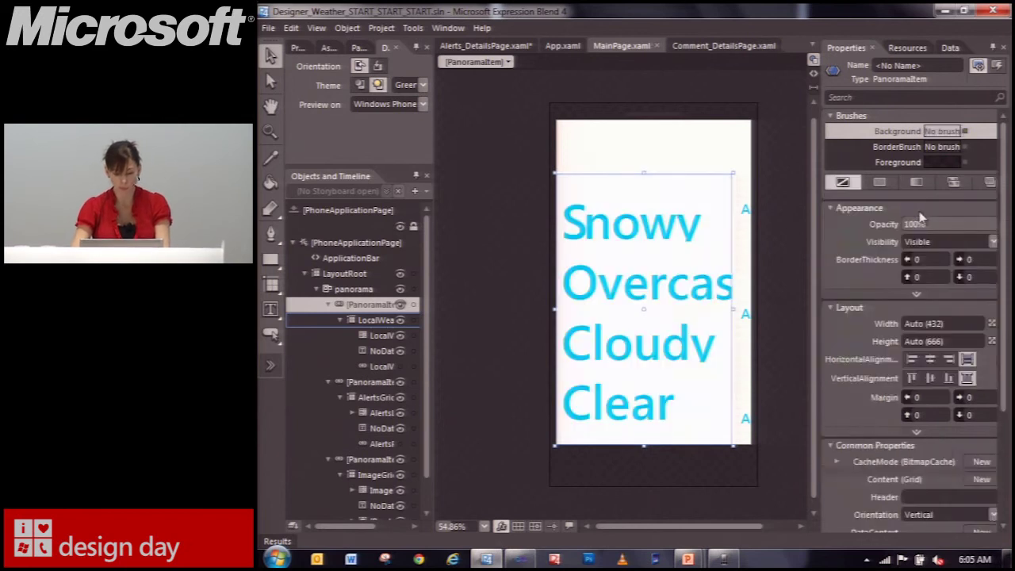
Step: Set the background of MainPage's LayoutRoot grid to the CustomBackgroundColor brush resource
{"action": "left_click", "coordinate": [364, 274]}
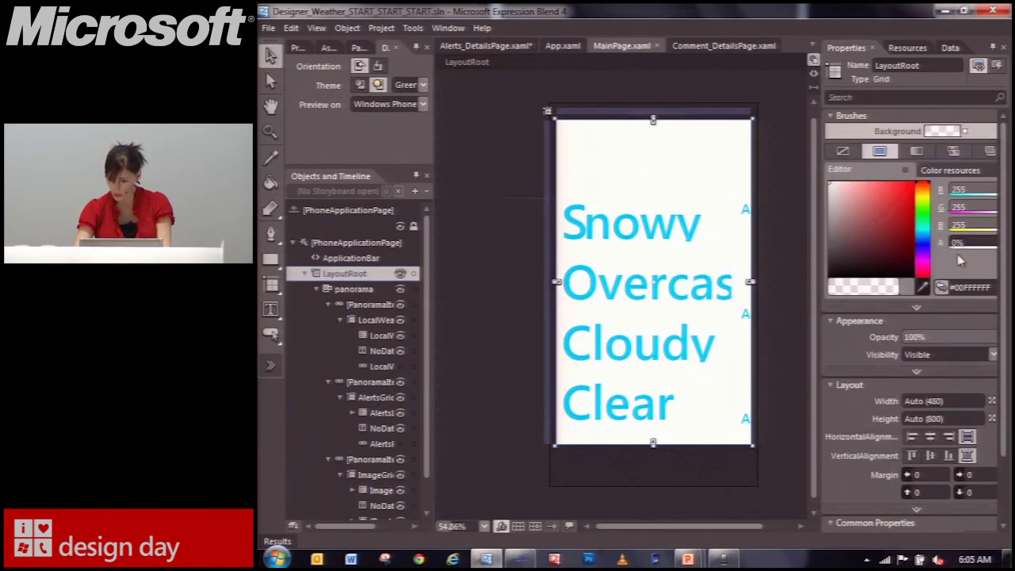
{"action": "left_click", "coordinate": [974, 172]}
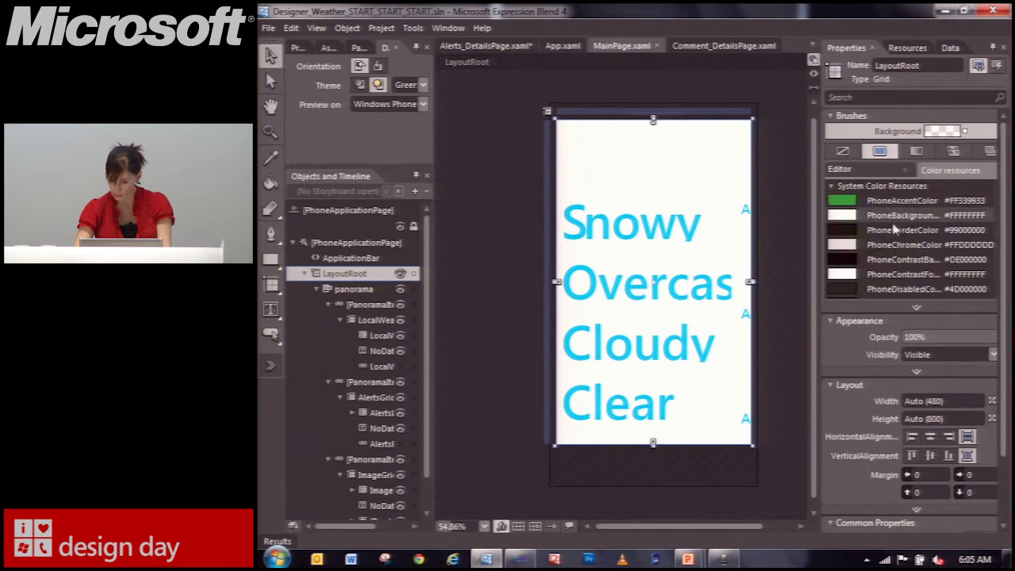
{"action": "left_click", "coordinate": [989, 151]}
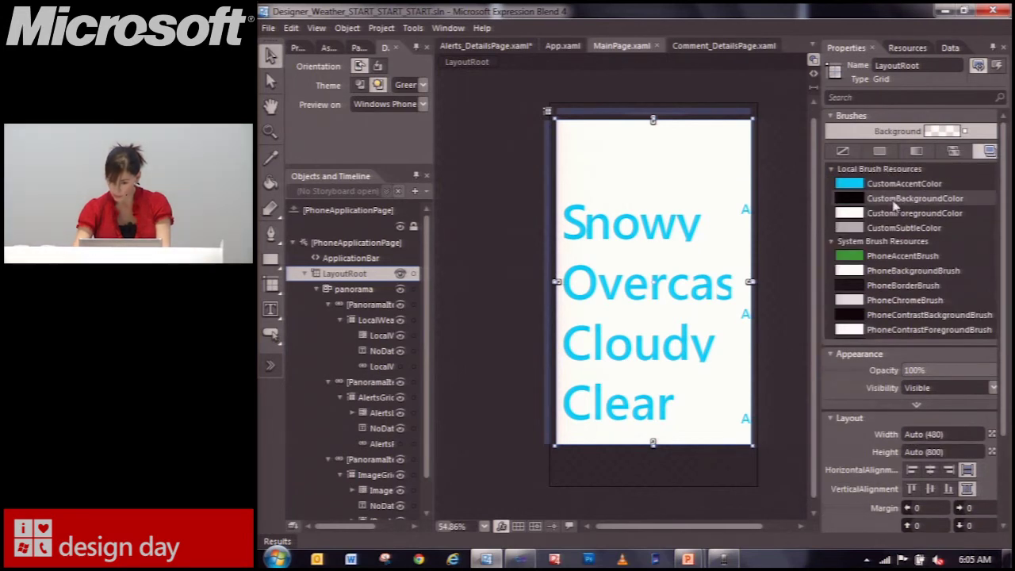
{"action": "left_click", "coordinate": [900, 197]}
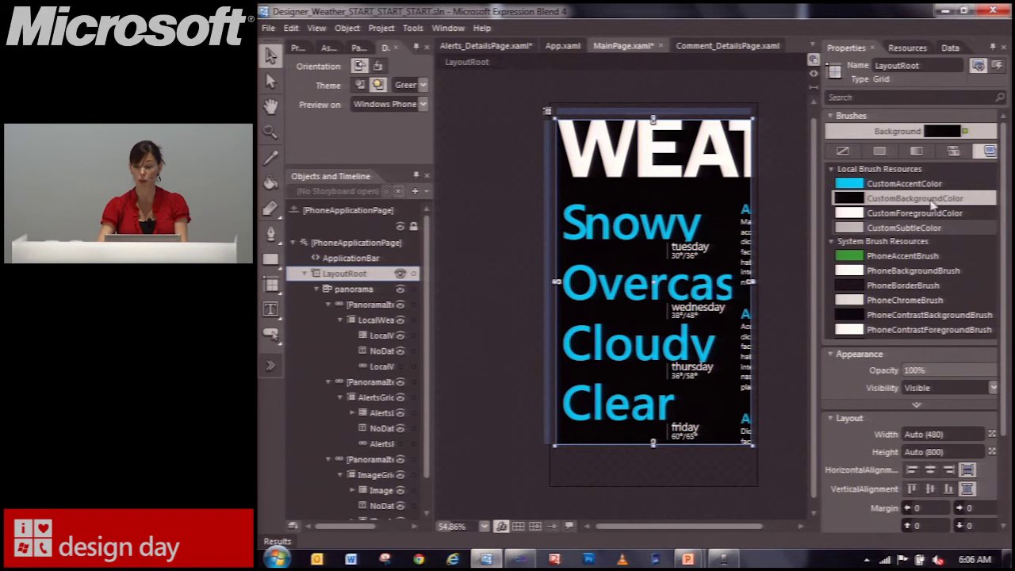
Step: Link the CustomForegroundColor brush in ResourceDictionary.xaml to the PhoneForegroundColor system colour
{"action": "left_click", "coordinate": [907, 49]}
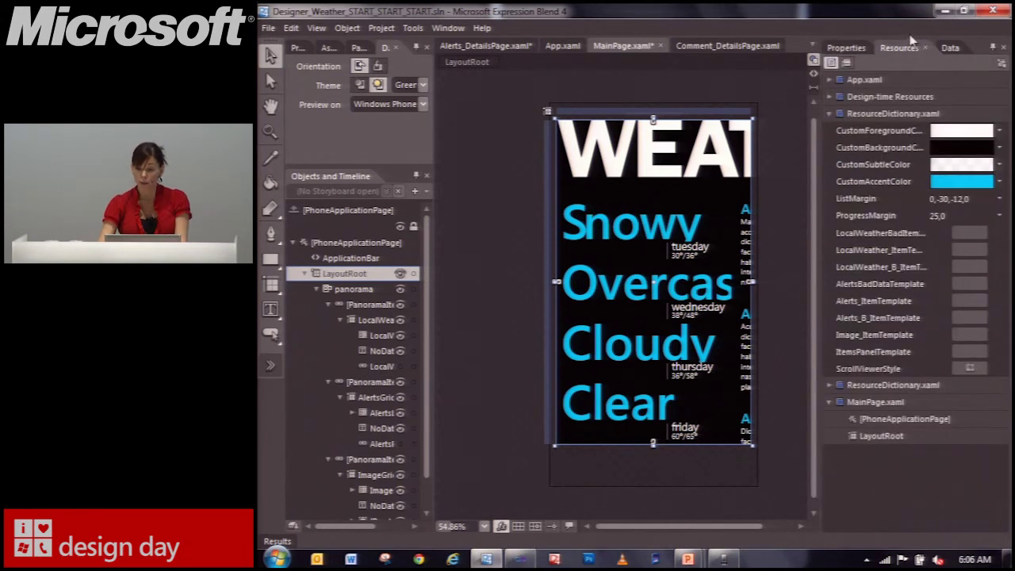
{"action": "left_click", "coordinate": [999, 132]}
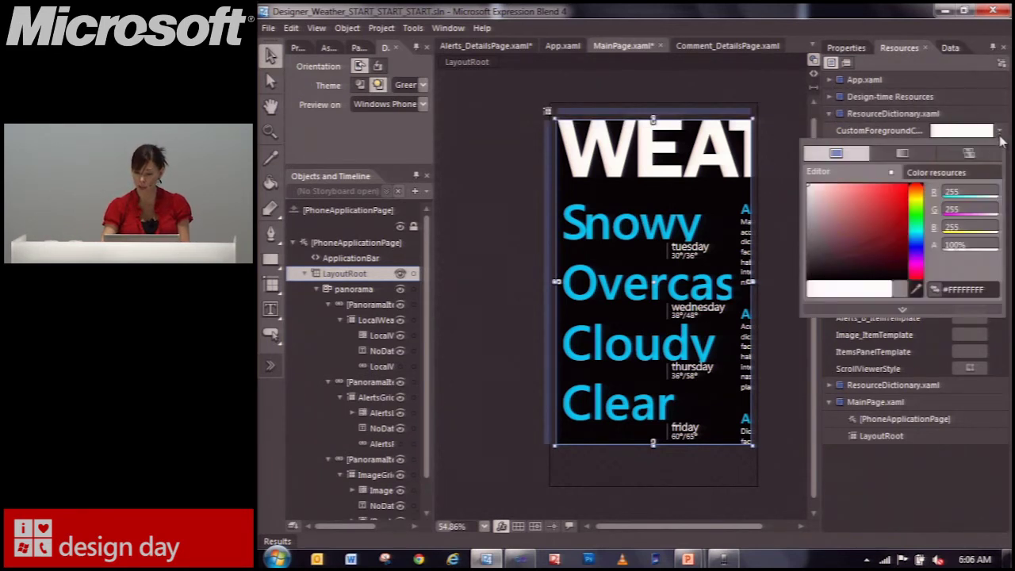
{"action": "left_click", "coordinate": [936, 173]}
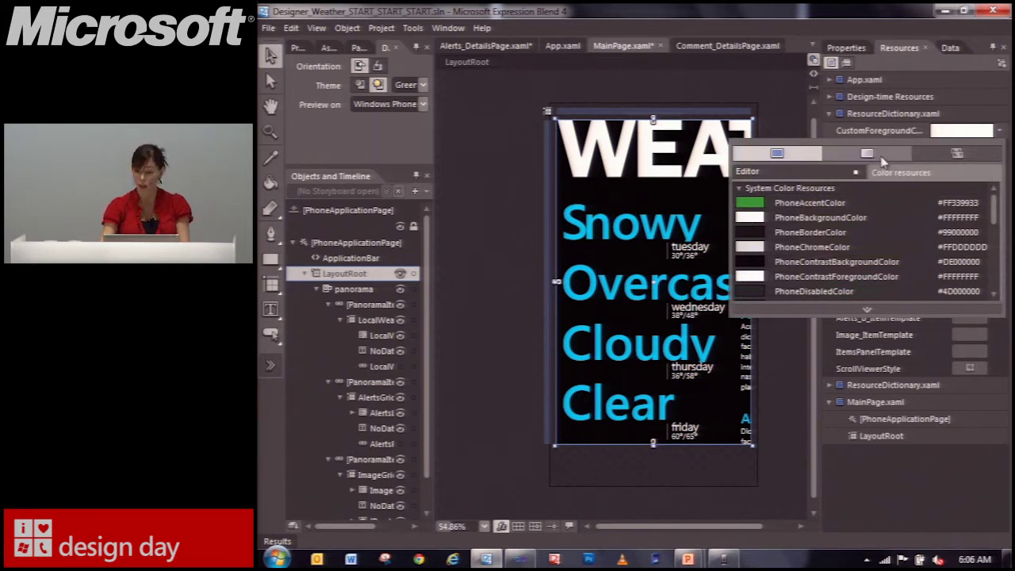
{"action": "left_click", "coordinate": [995, 296]}
{"action": "left_click", "coordinate": [904, 295]}
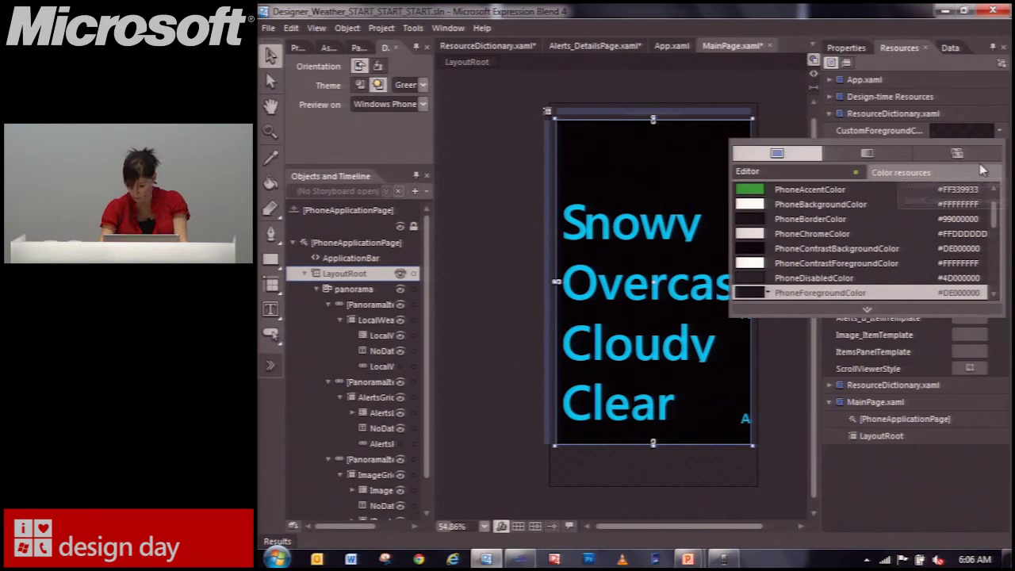
{"action": "left_click", "coordinate": [1004, 153]}
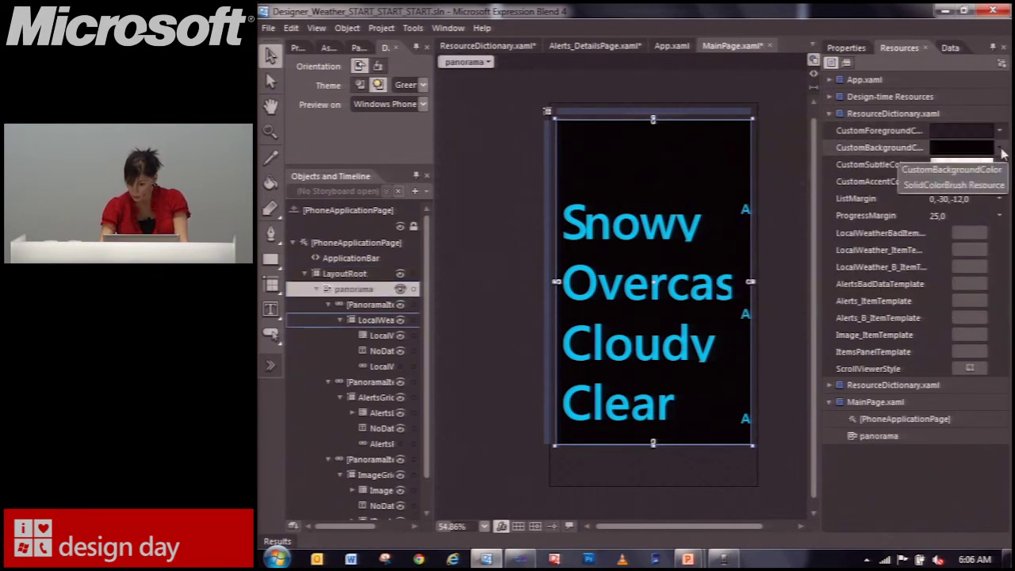
Step: Link the CustomBackgroundColor brush in ResourceDictionary.xaml to the PhoneBackgroundColor system colour
{"action": "left_click", "coordinate": [1002, 151]}
{"action": "left_click", "coordinate": [932, 188]}
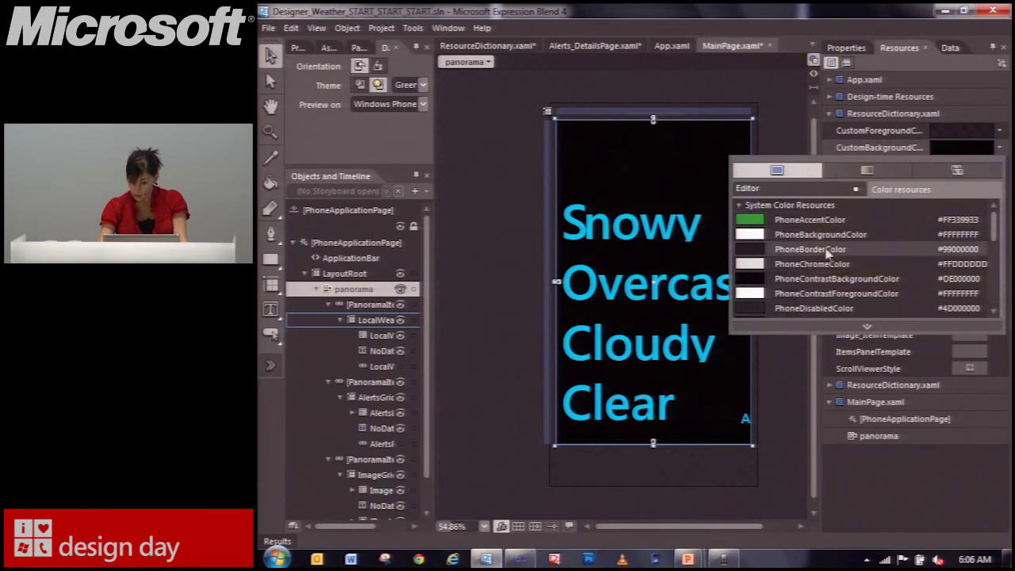
{"action": "left_click", "coordinate": [830, 244]}
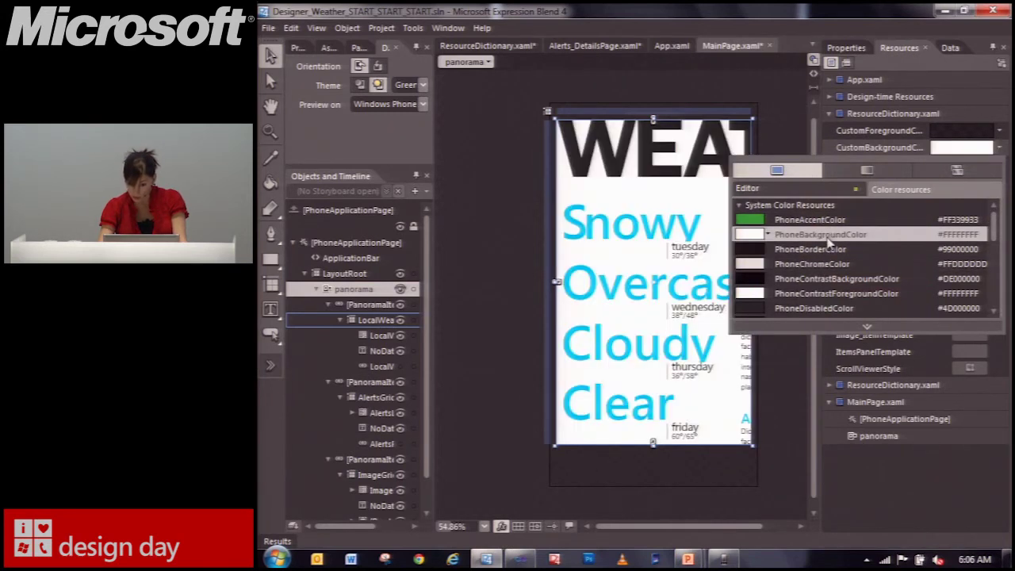
{"action": "left_click", "coordinate": [781, 77]}
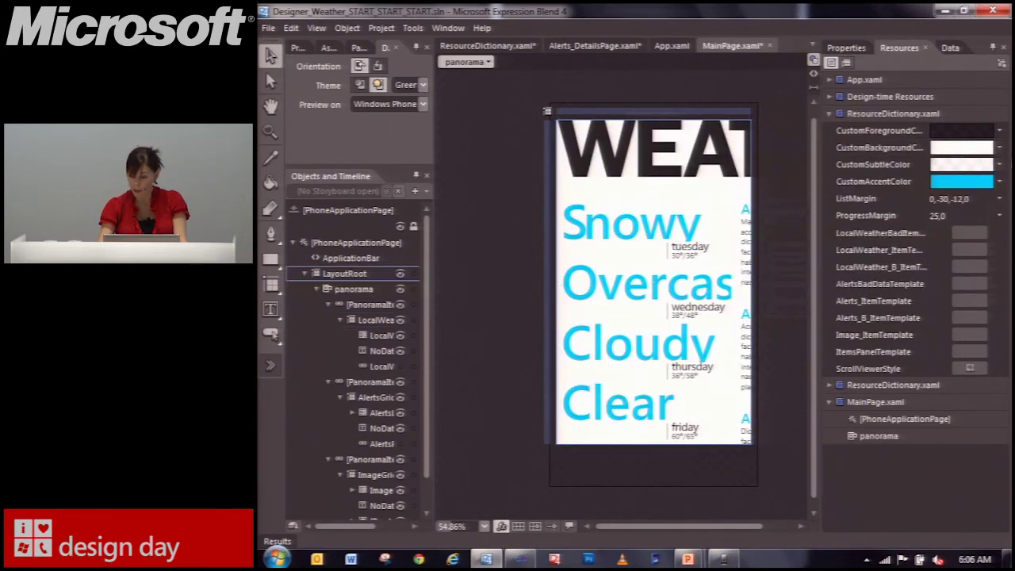
Step: Link the CustomSubtleColor brush in ResourceDictionary.xaml to the PhoneSubtleColor system colour
{"action": "left_click", "coordinate": [961, 164]}
{"action": "left_click", "coordinate": [960, 208]}
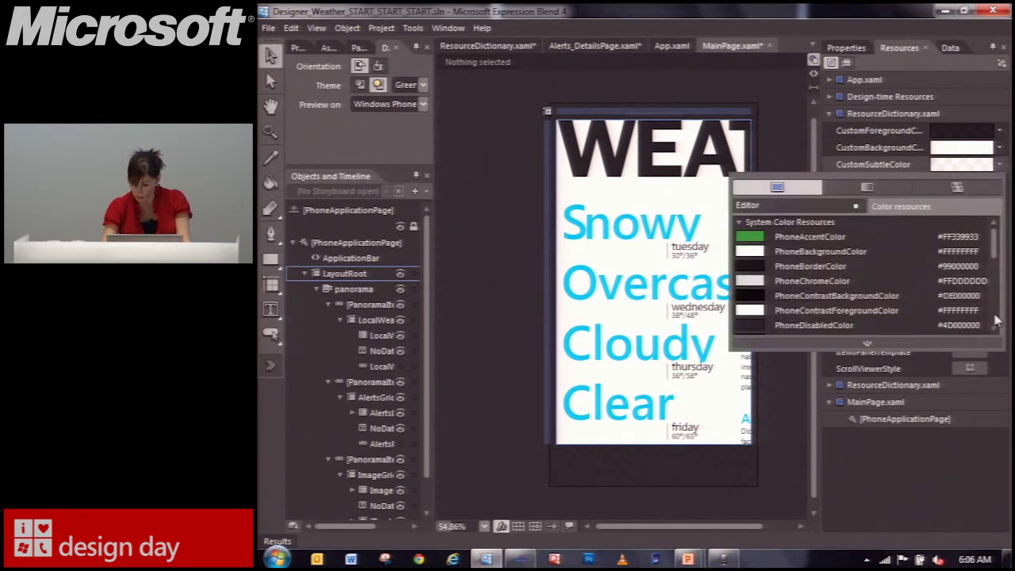
{"action": "scroll", "coordinate": [990, 325], "scroll_direction": "down", "scroll_amount": 5}
{"action": "left_click", "coordinate": [847, 268]}
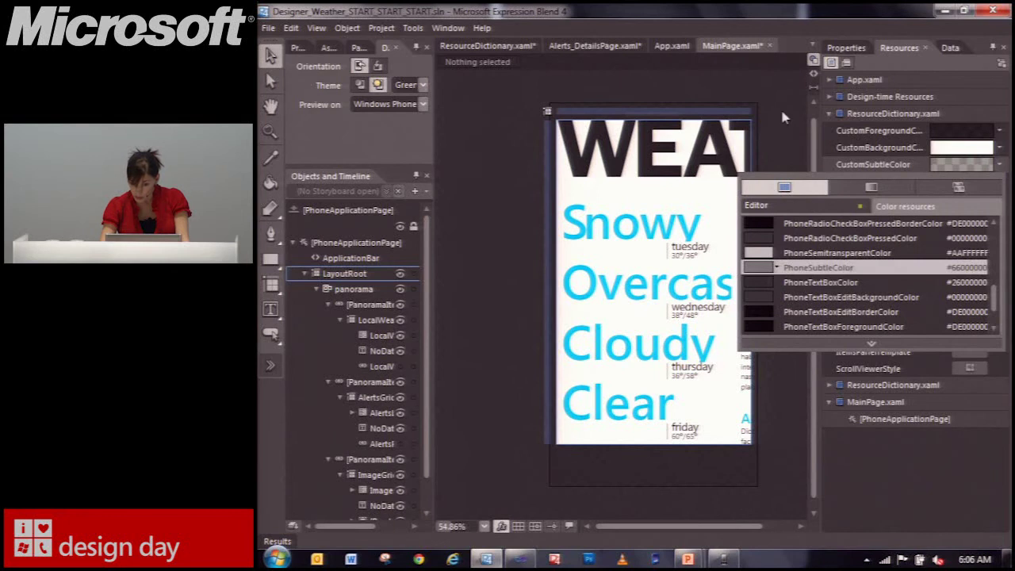
{"action": "left_click", "coordinate": [780, 106]}
Step: Link the CustomAccentColor brush in ResourceDictionary.xaml to the PhoneAccentColor system colour
{"action": "left_click", "coordinate": [1000, 181]}
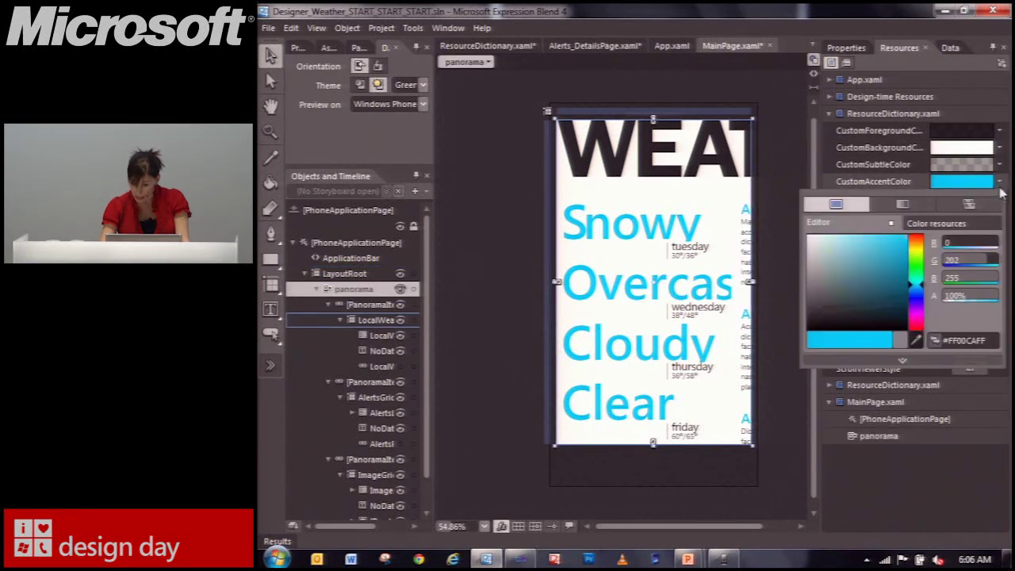
{"action": "left_click", "coordinate": [971, 224]}
{"action": "left_click", "coordinate": [817, 254]}
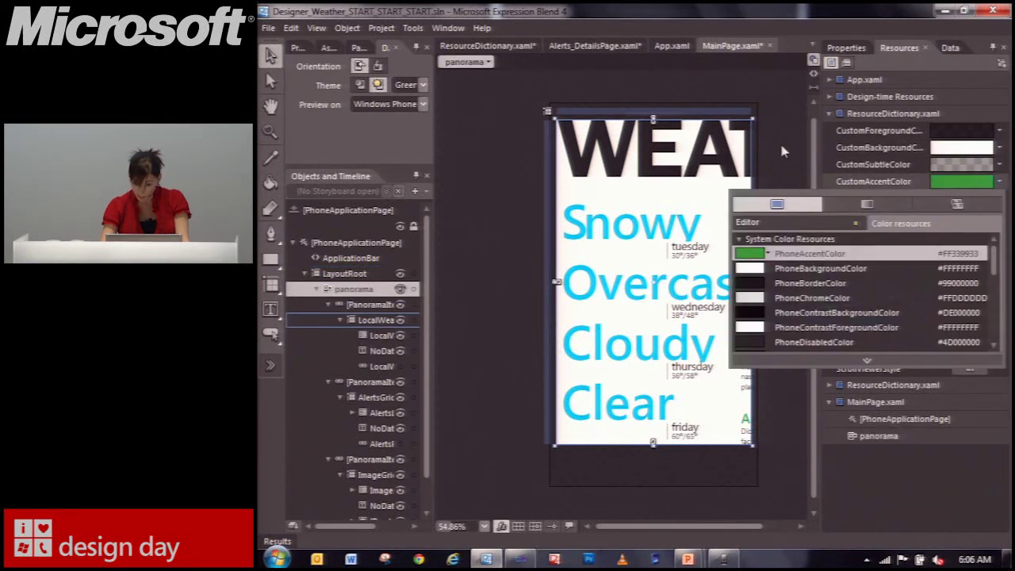
{"action": "left_click", "coordinate": [784, 107]}
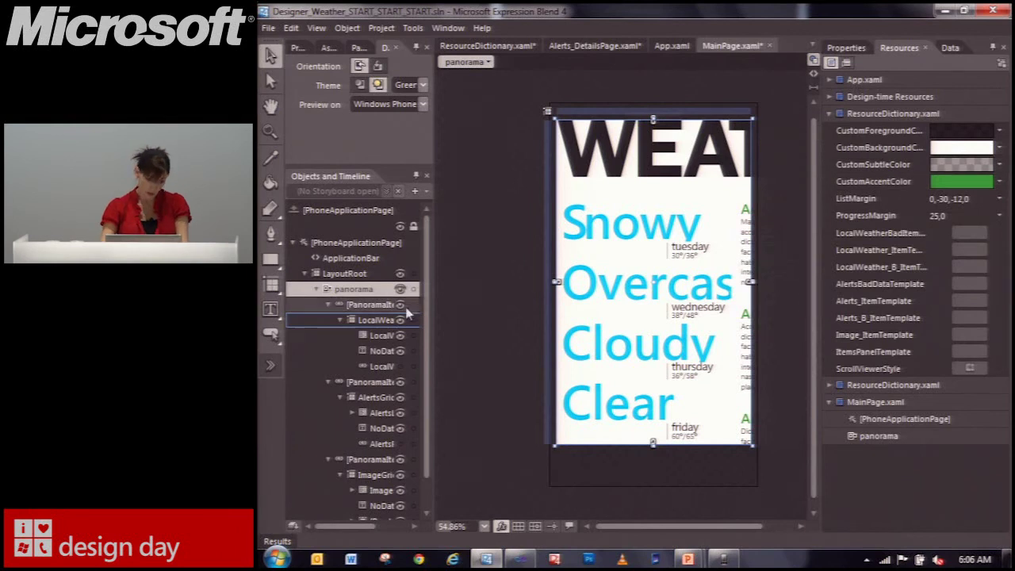
Step: Check the theme colours on MainPage's AlertsGrid and preview it in the dark theme
{"action": "left_click", "coordinate": [376, 397]}
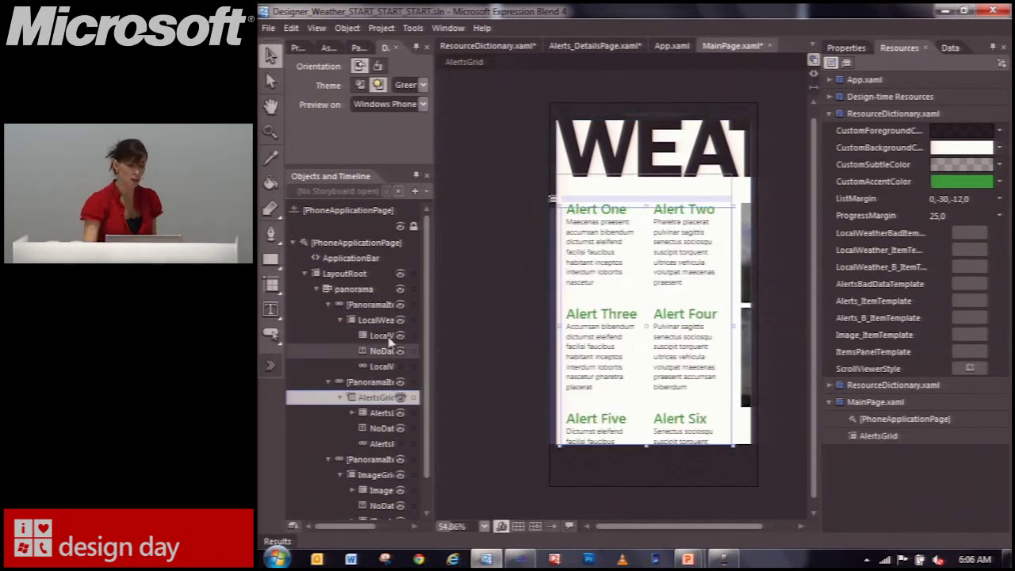
{"action": "left_click", "coordinate": [361, 86]}
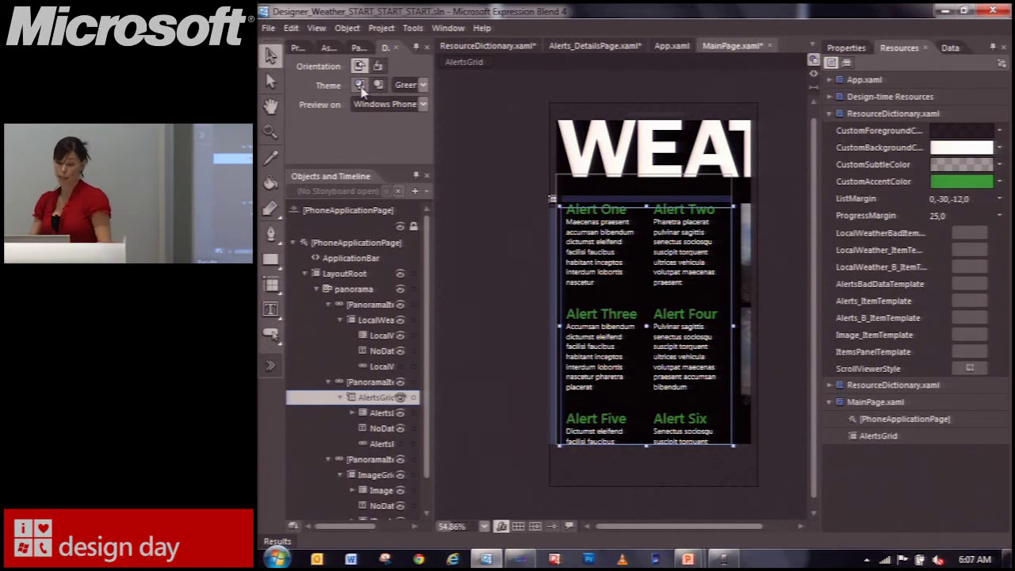
Step: Switch to the running PowerPoint slide show and advance to the slide about panorama and pivot controls
{"action": "left_click", "coordinate": [687, 560]}
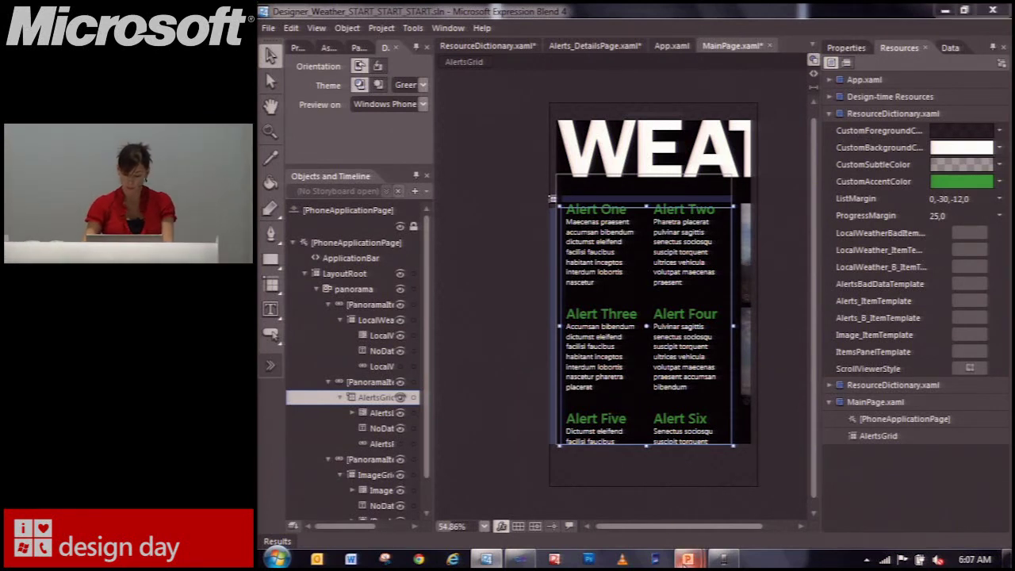
{"action": "left_click", "coordinate": [770, 472]}
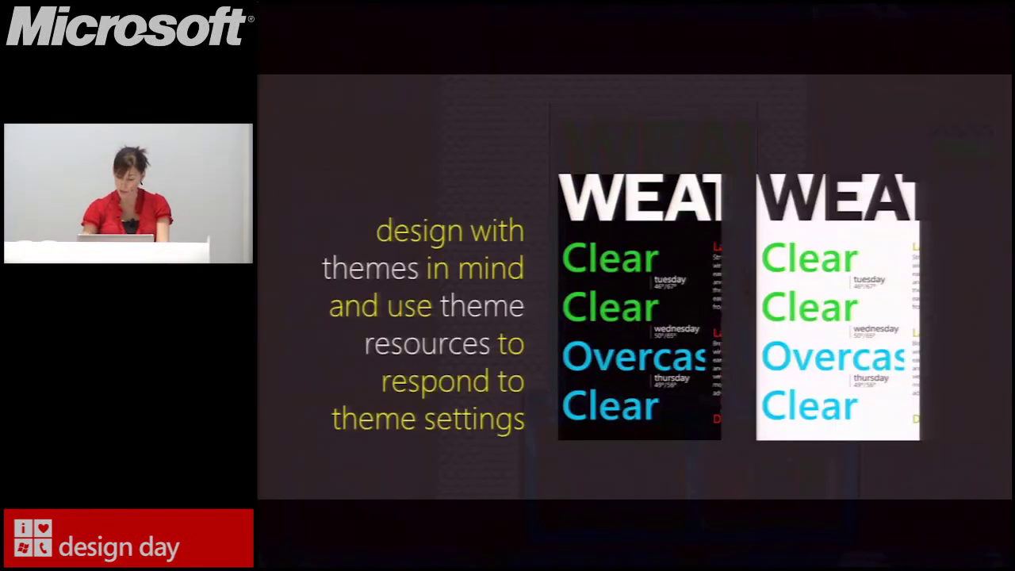
{"action": "key", "text": "Right"}
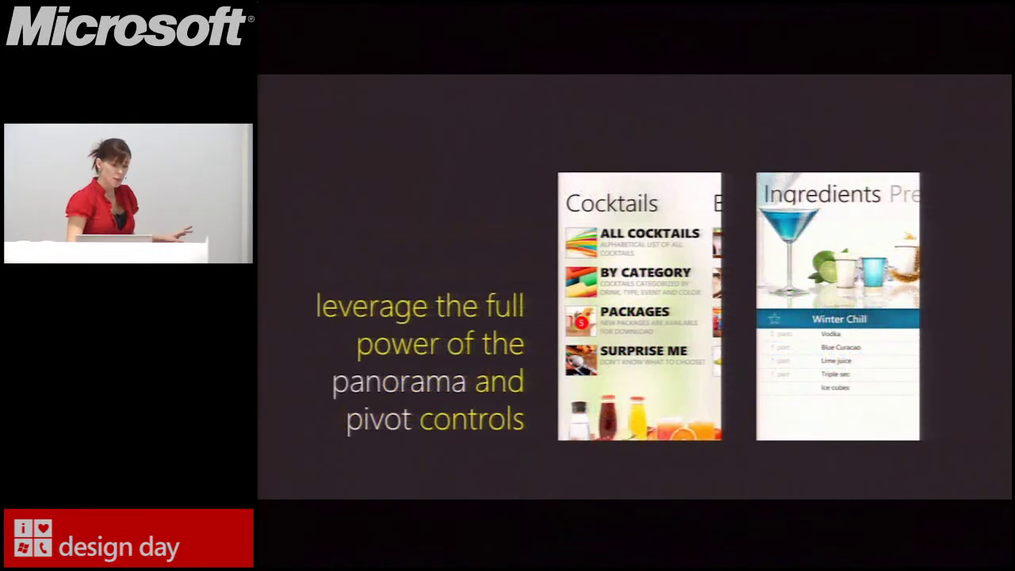